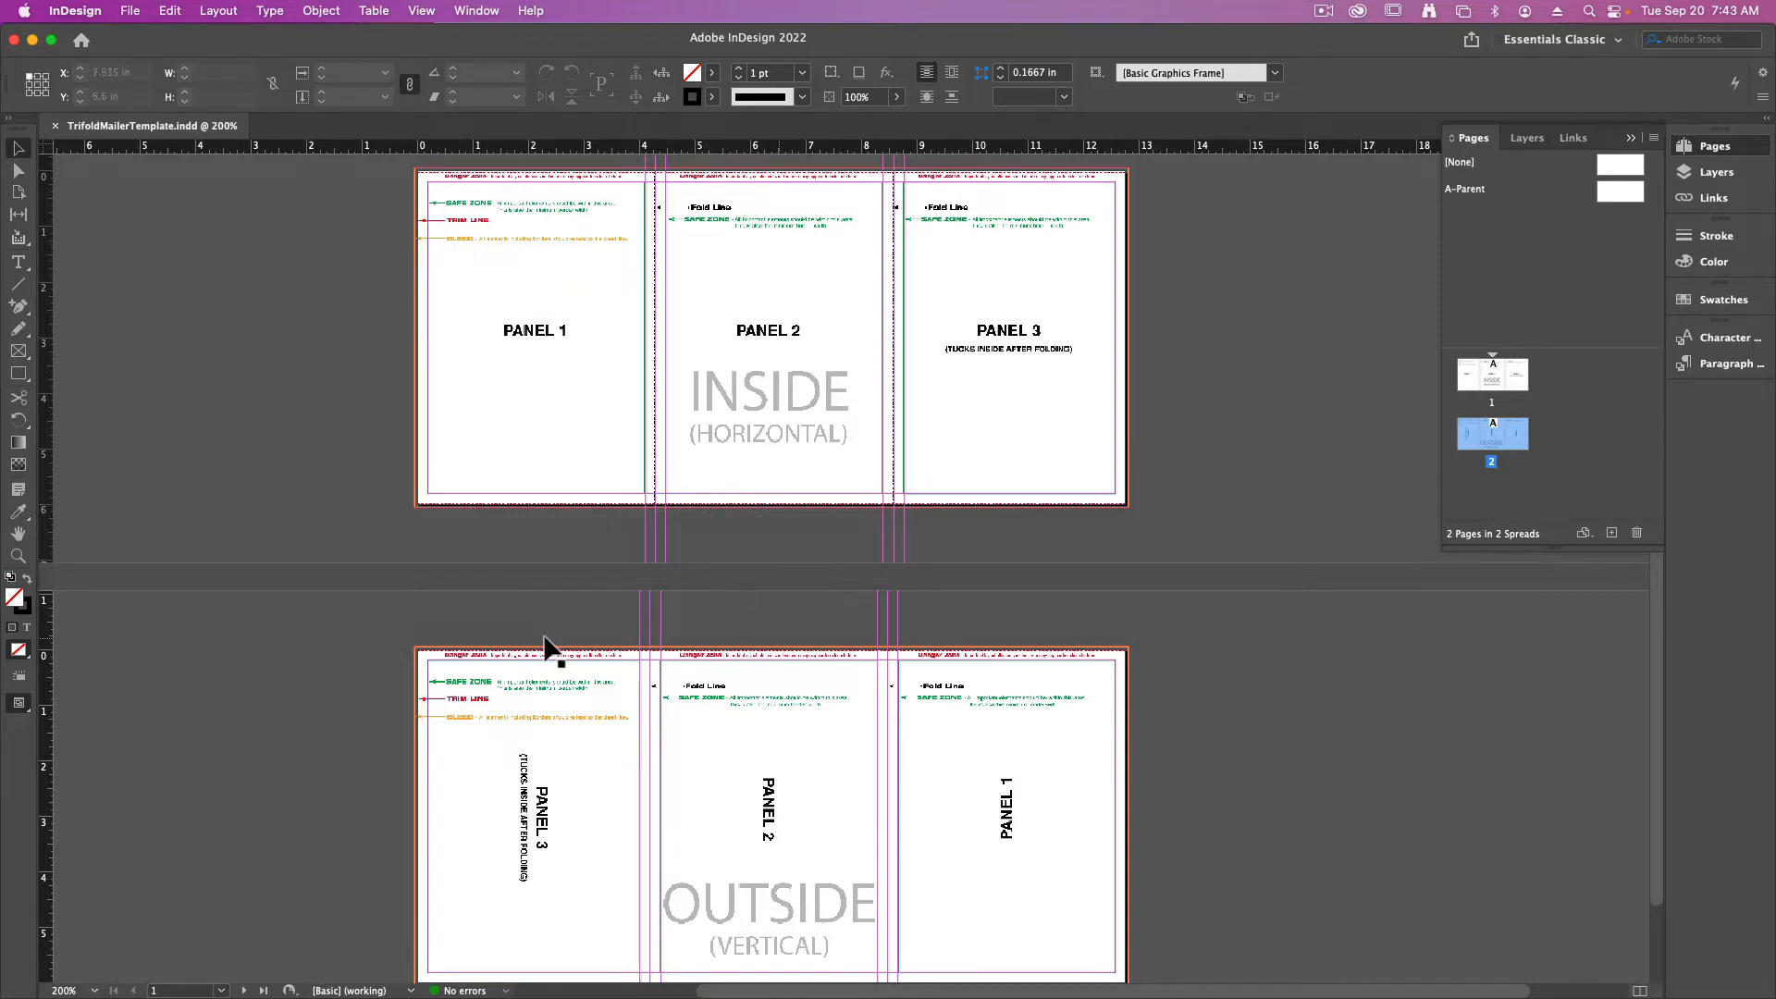
Switch to the Kid funds folder in Finder and preview CoverKids.jpg and Product-Coffee.jpg
{"action": "left_click", "coordinate": [32, 40]}
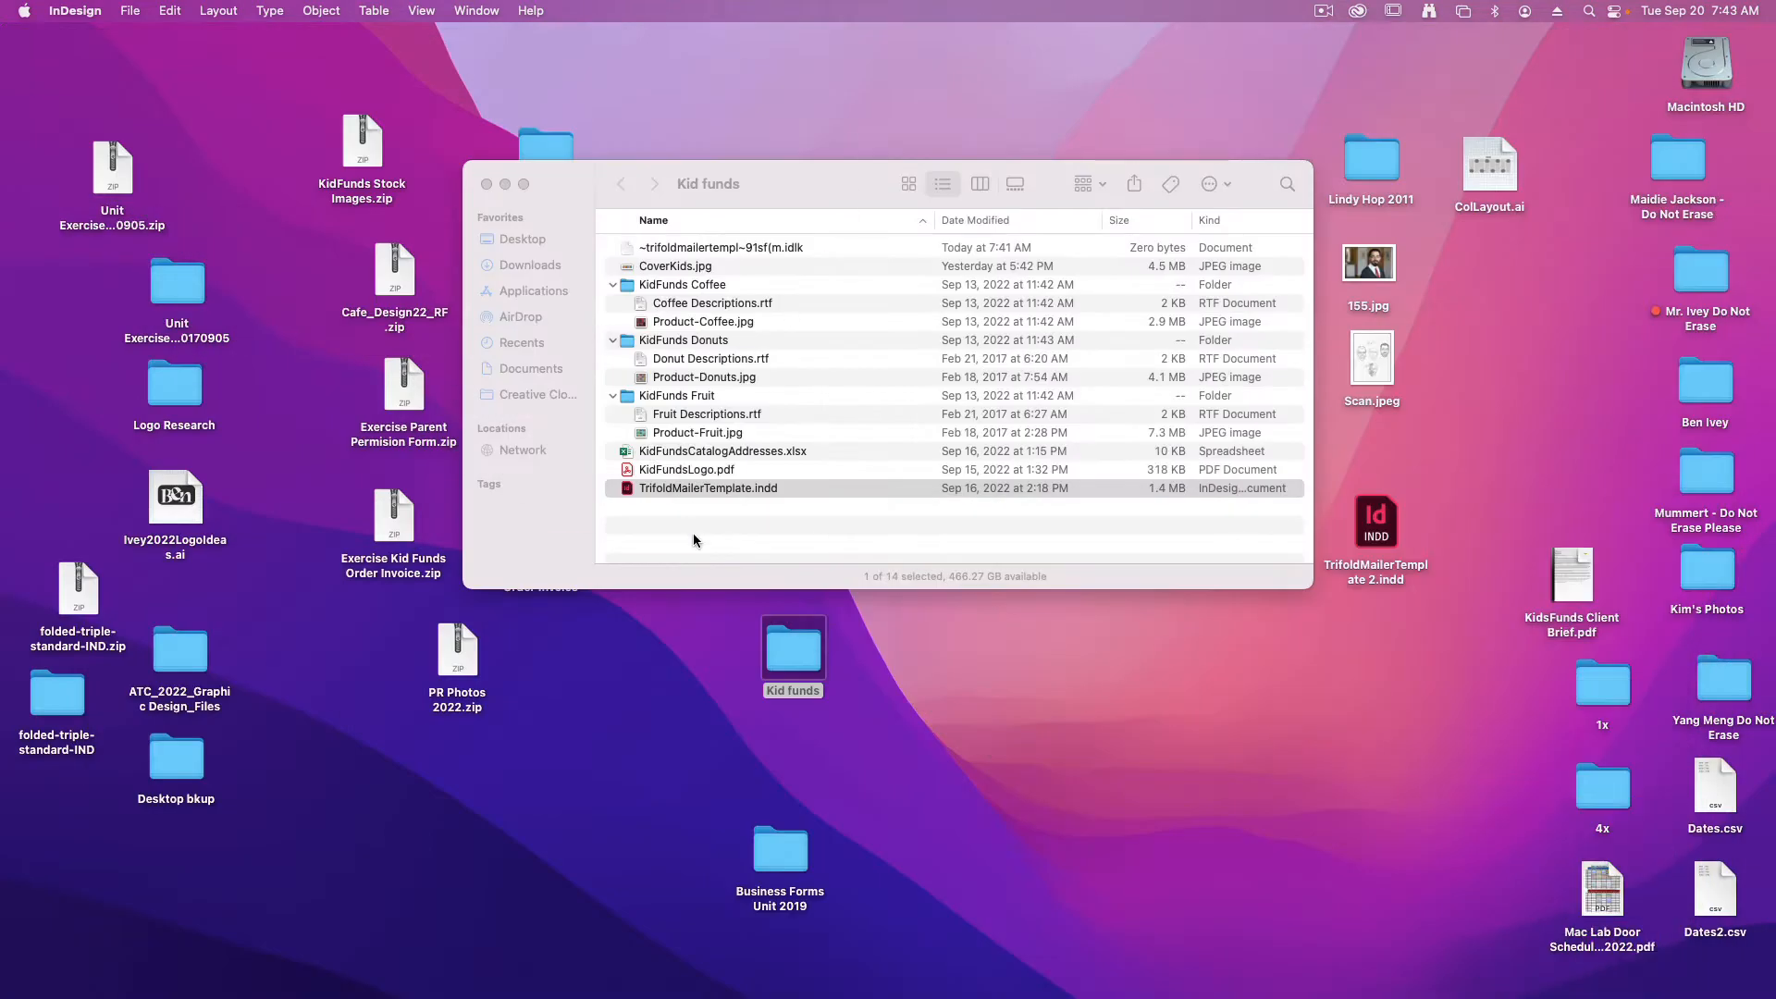
{"action": "left_click", "coordinate": [708, 538]}
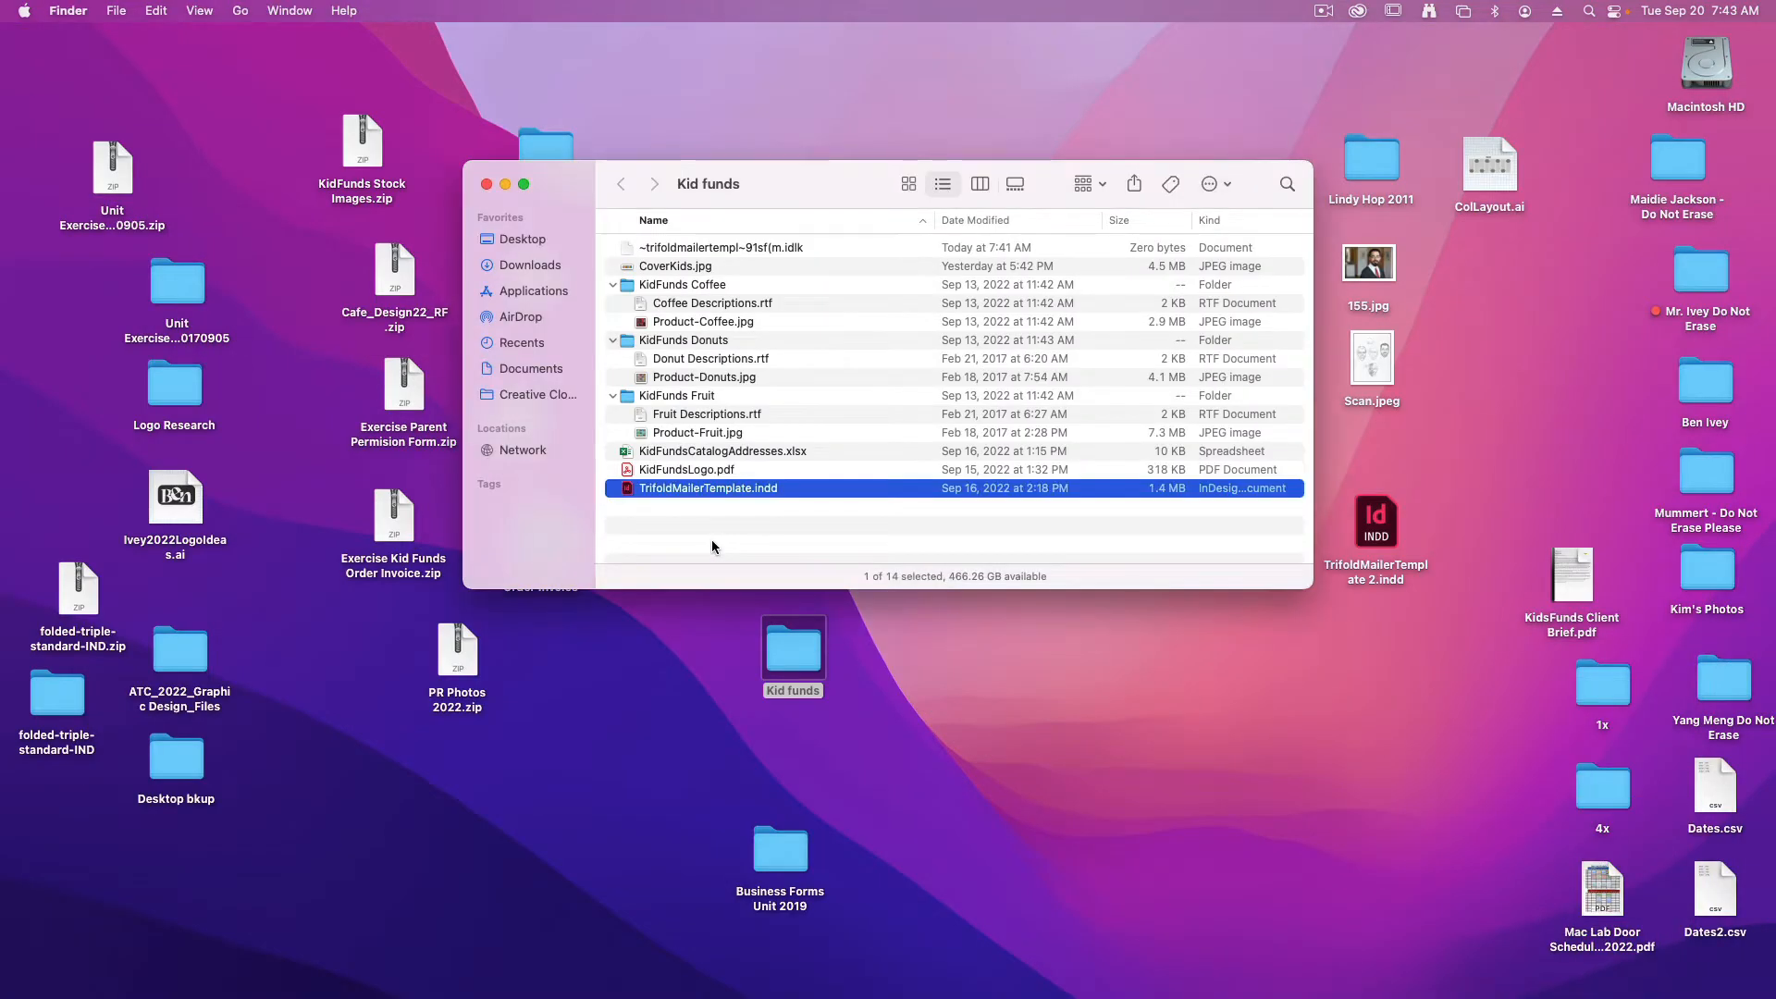
{"action": "left_click", "coordinate": [714, 267]}
{"action": "key", "text": "space"}
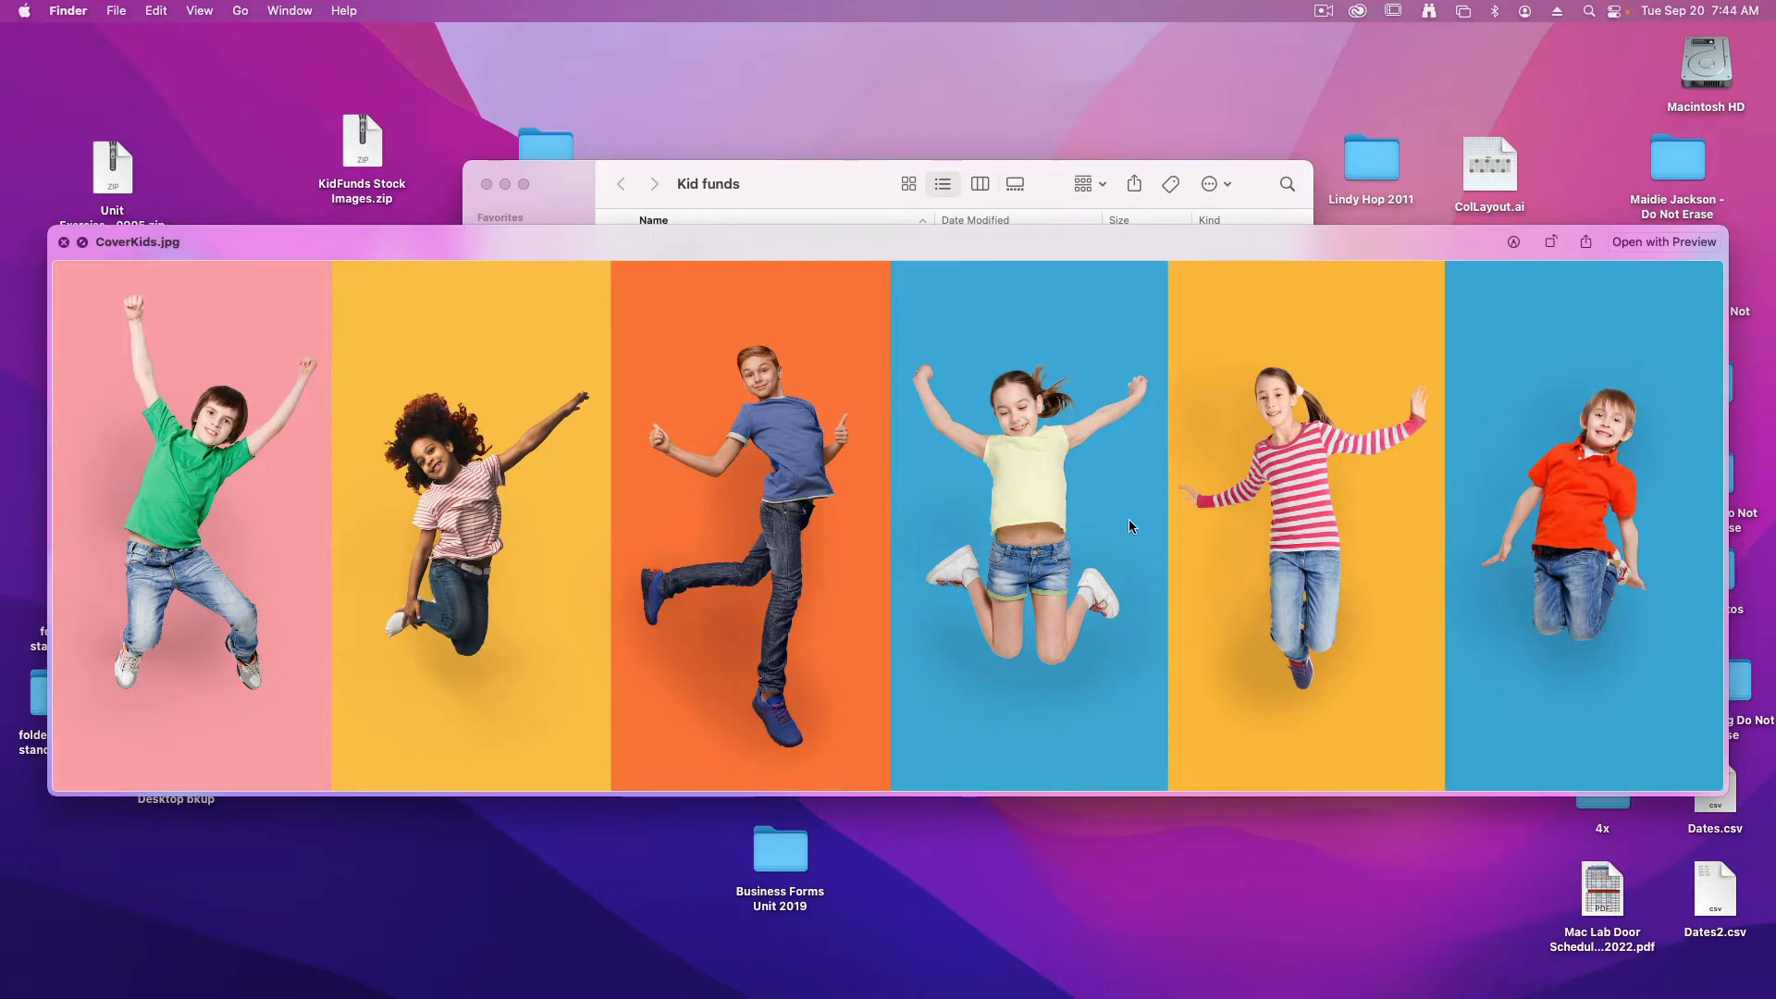
{"action": "key", "text": "space"}
{"action": "left_click", "coordinate": [731, 323]}
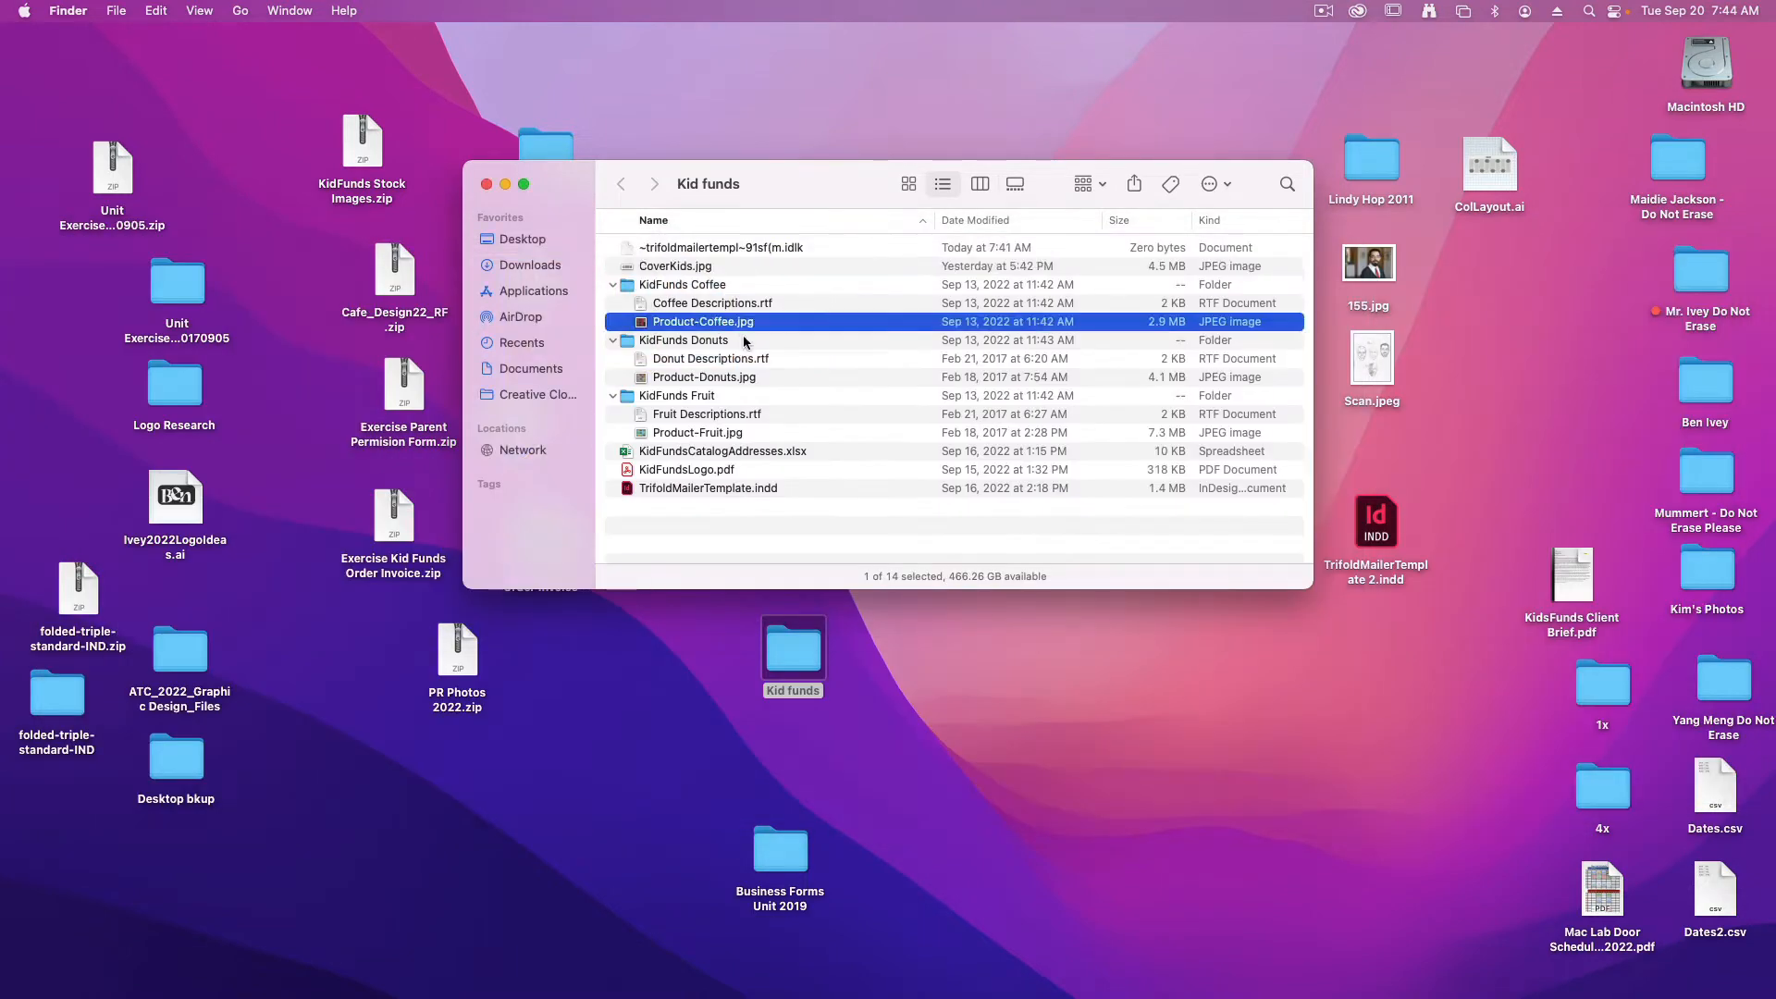
{"action": "key", "text": "space"}
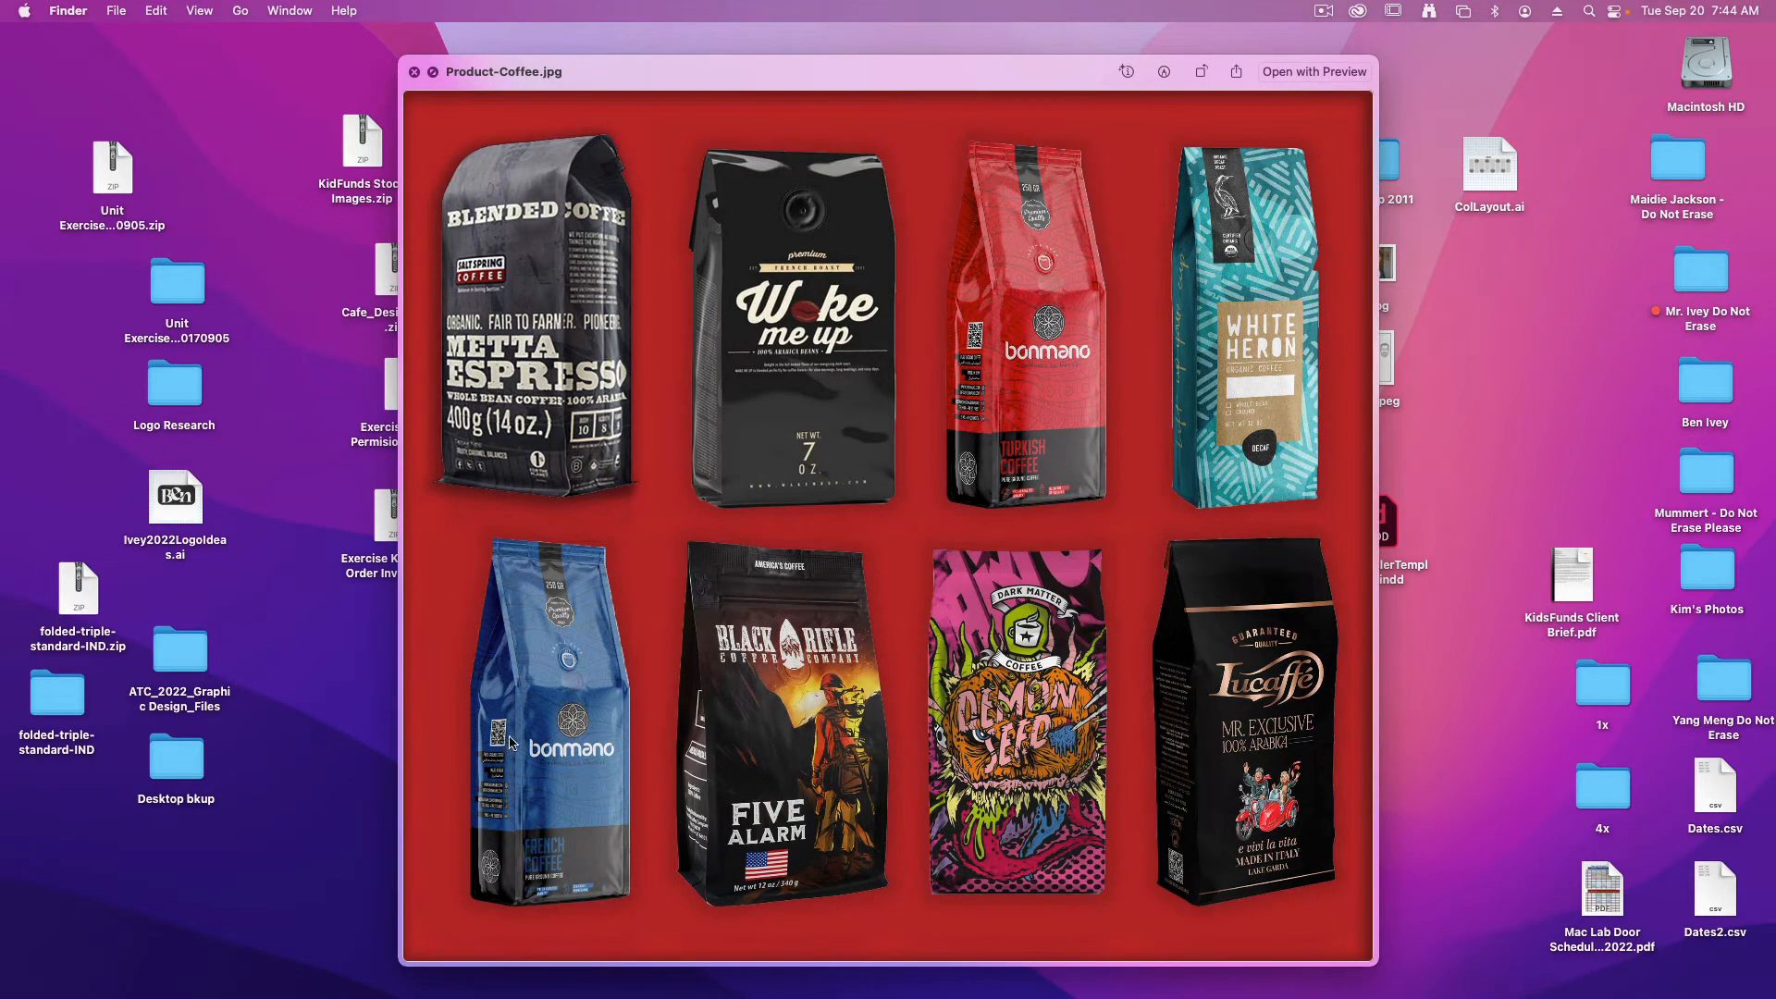
{"action": "key", "text": "space"}
{"action": "left_click", "coordinate": [731, 534]}
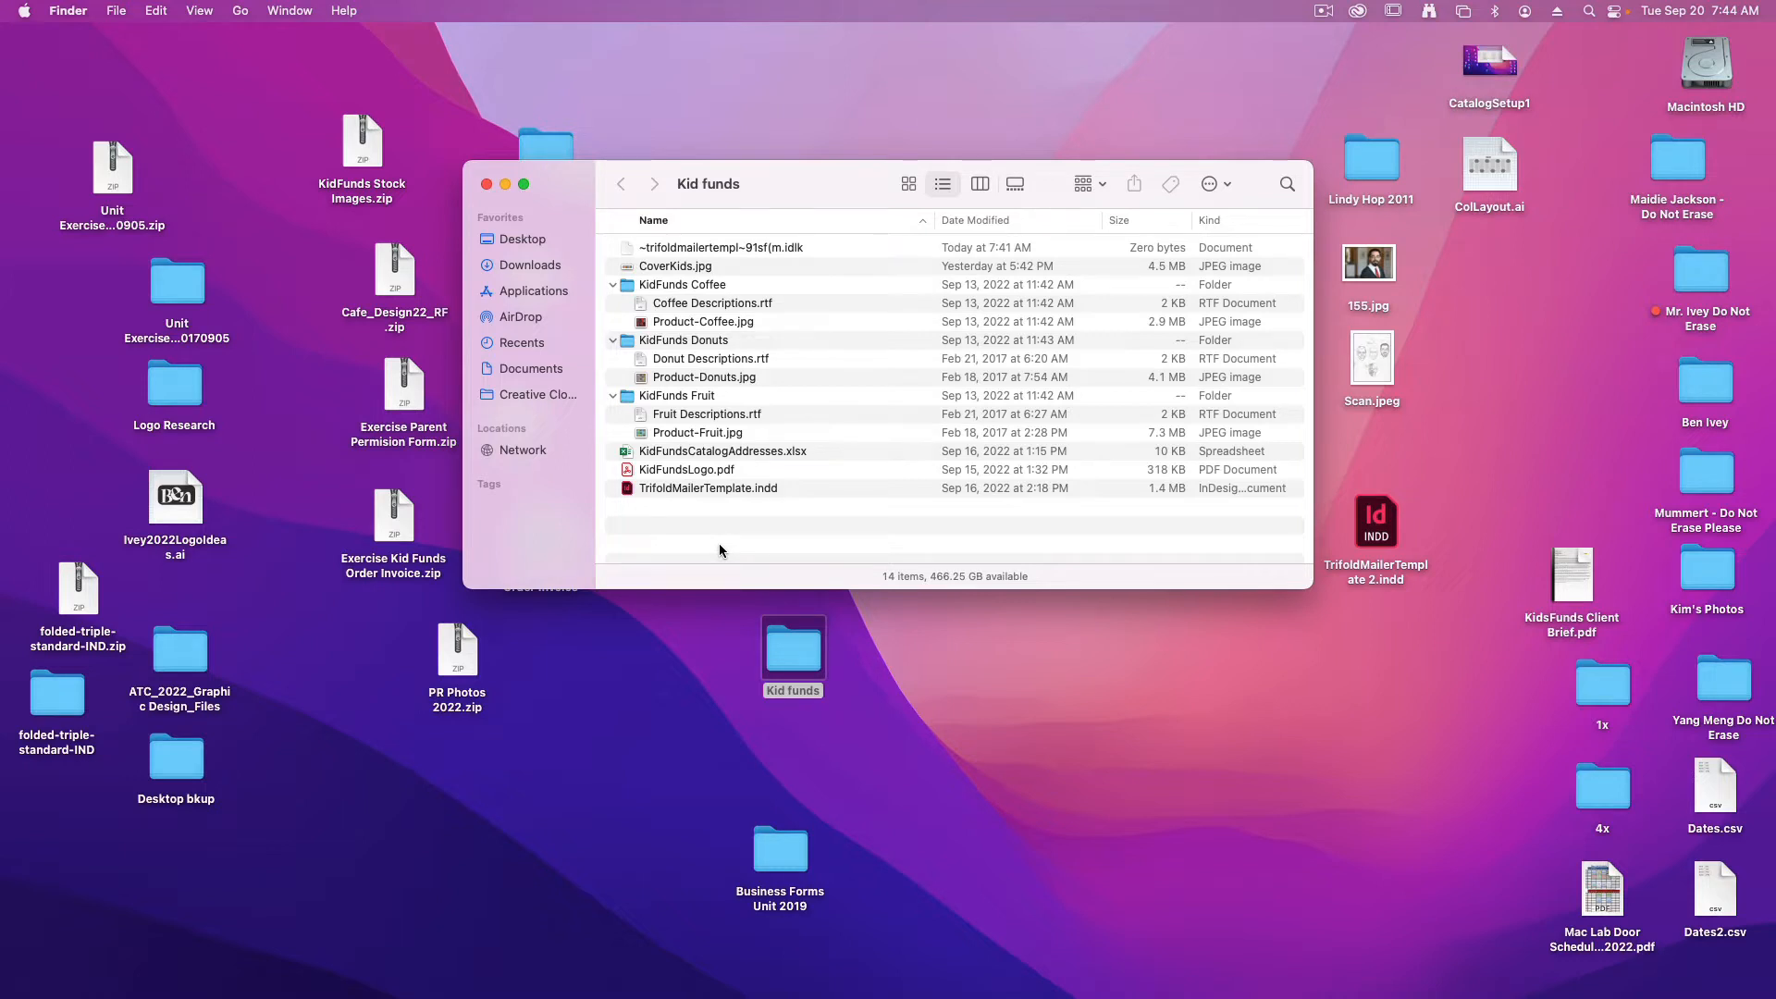
Open CoverKids.jpg in Photoshop and arrange the workspace with the layers docked and the channels floating over the image
{"action": "left_click_drag", "start_coordinate": [674, 266], "coordinate": [647, 957]}
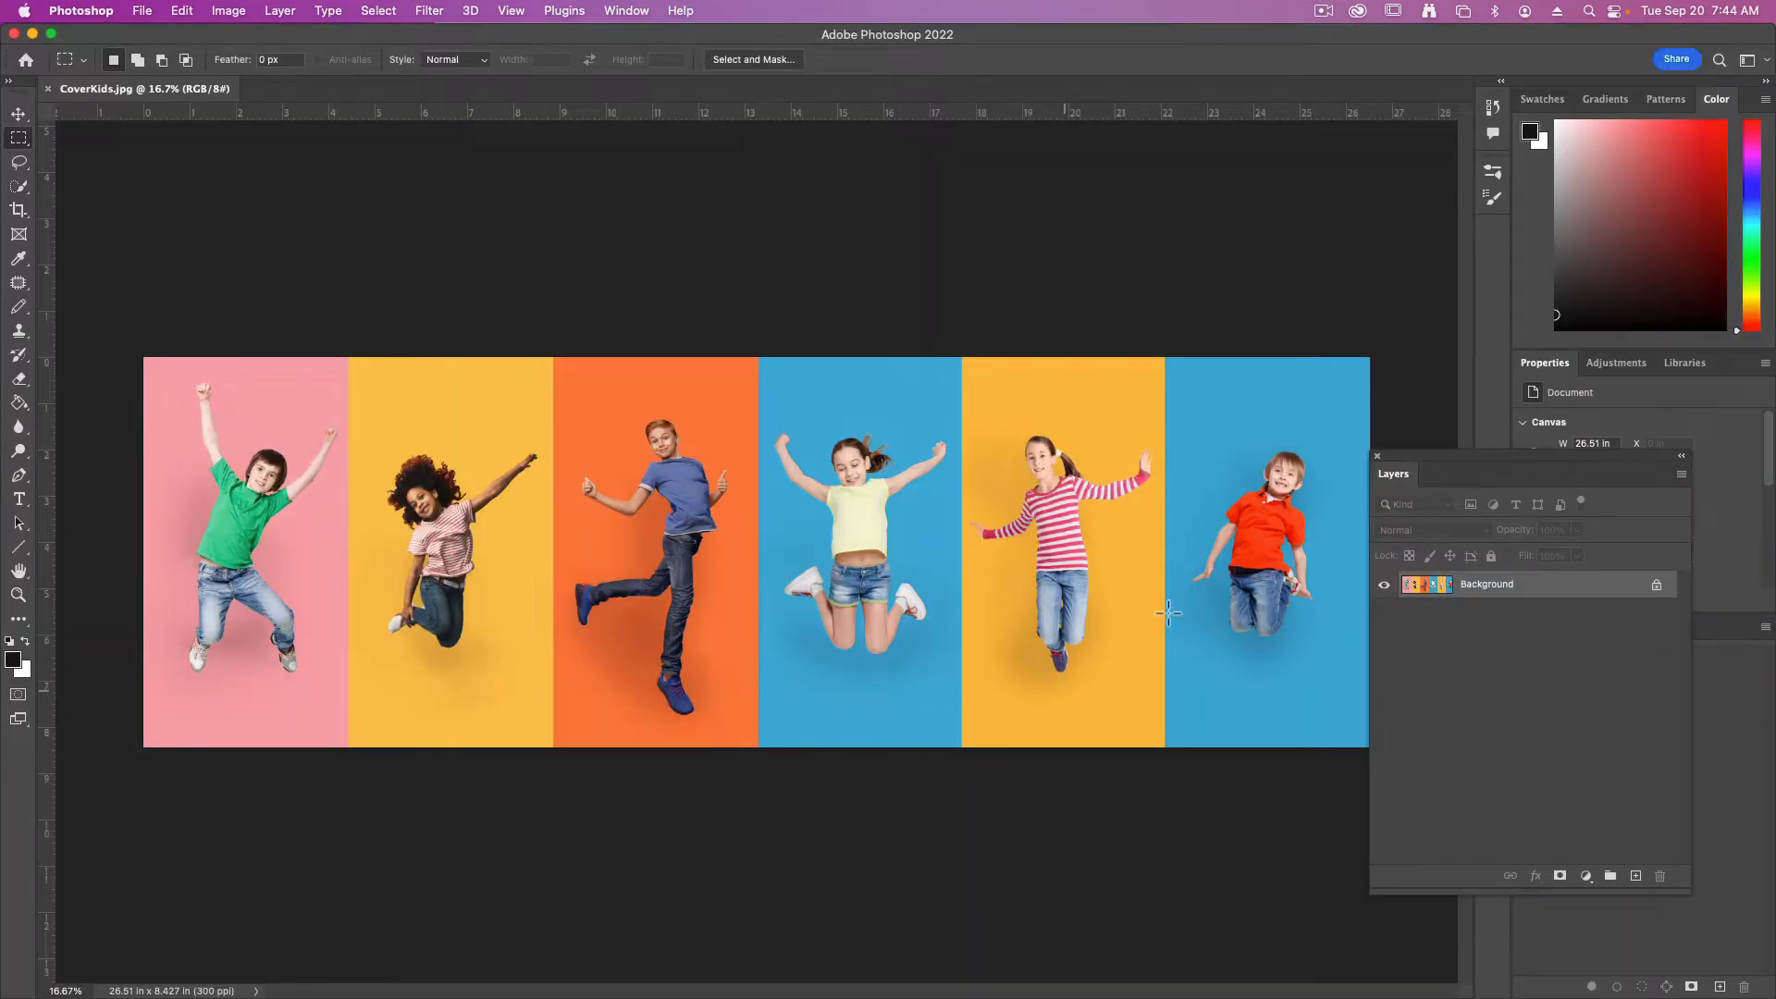
{"action": "left_click_drag", "start_coordinate": [1431, 457], "coordinate": [1633, 629]}
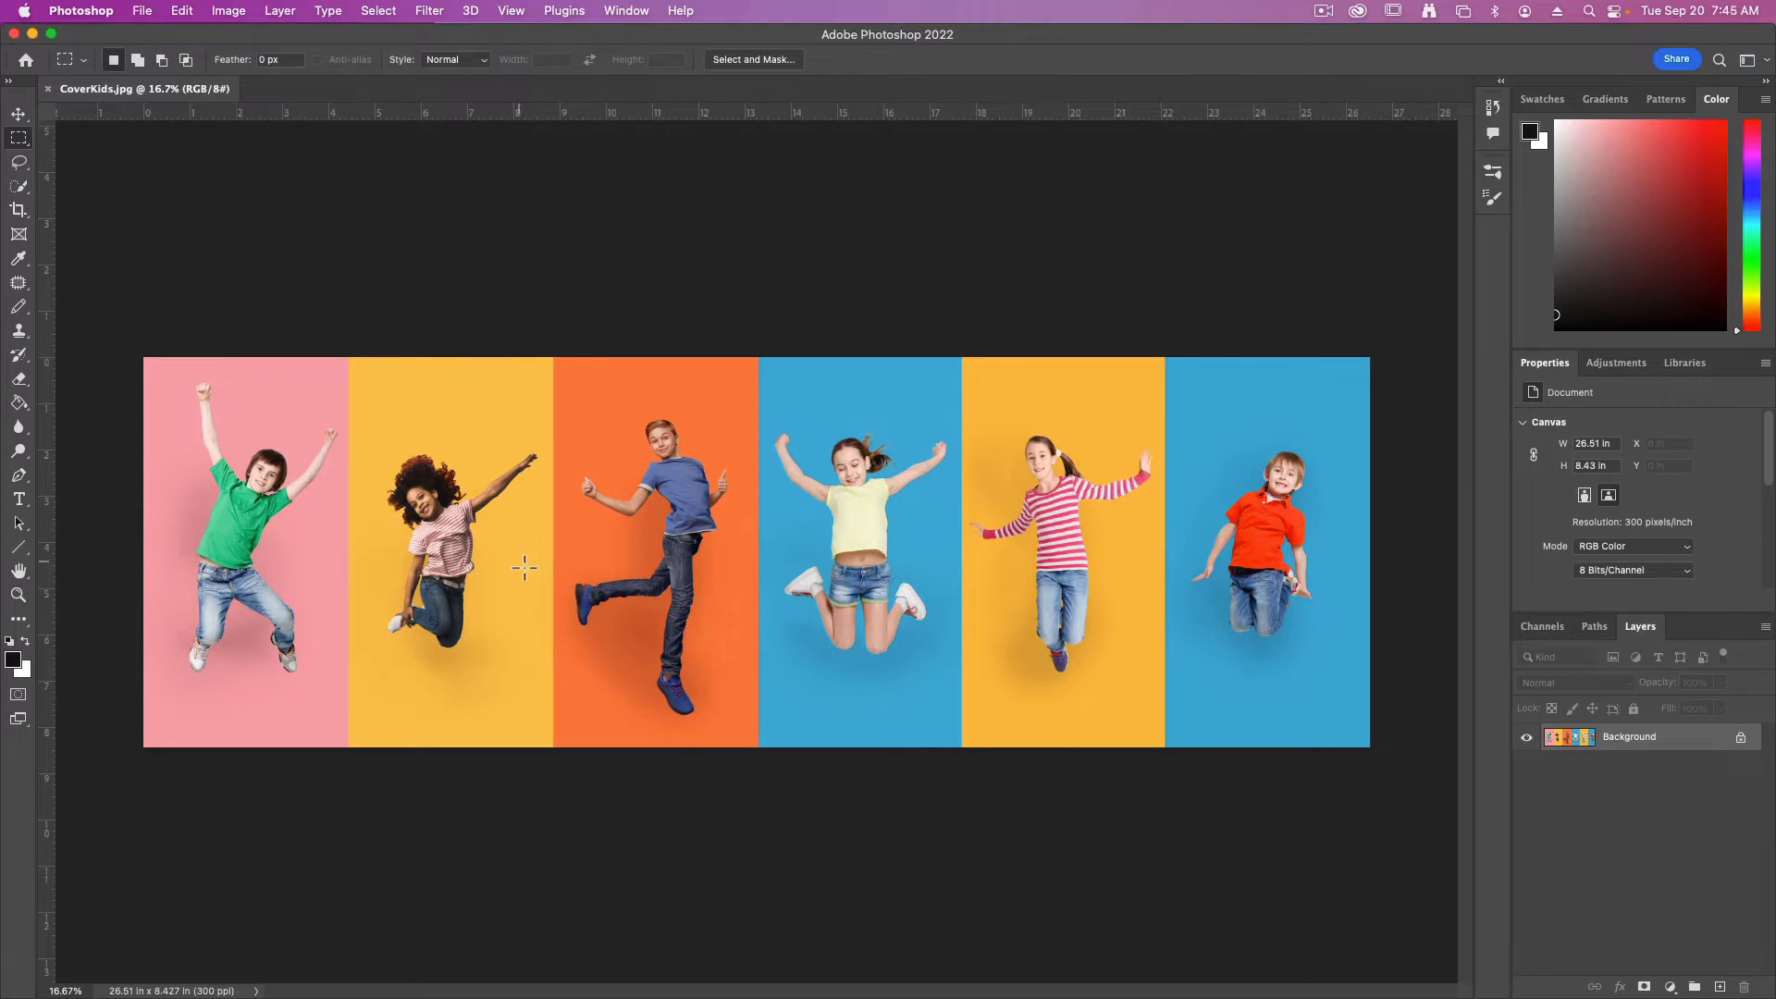
{"action": "left_click", "coordinate": [1539, 627]}
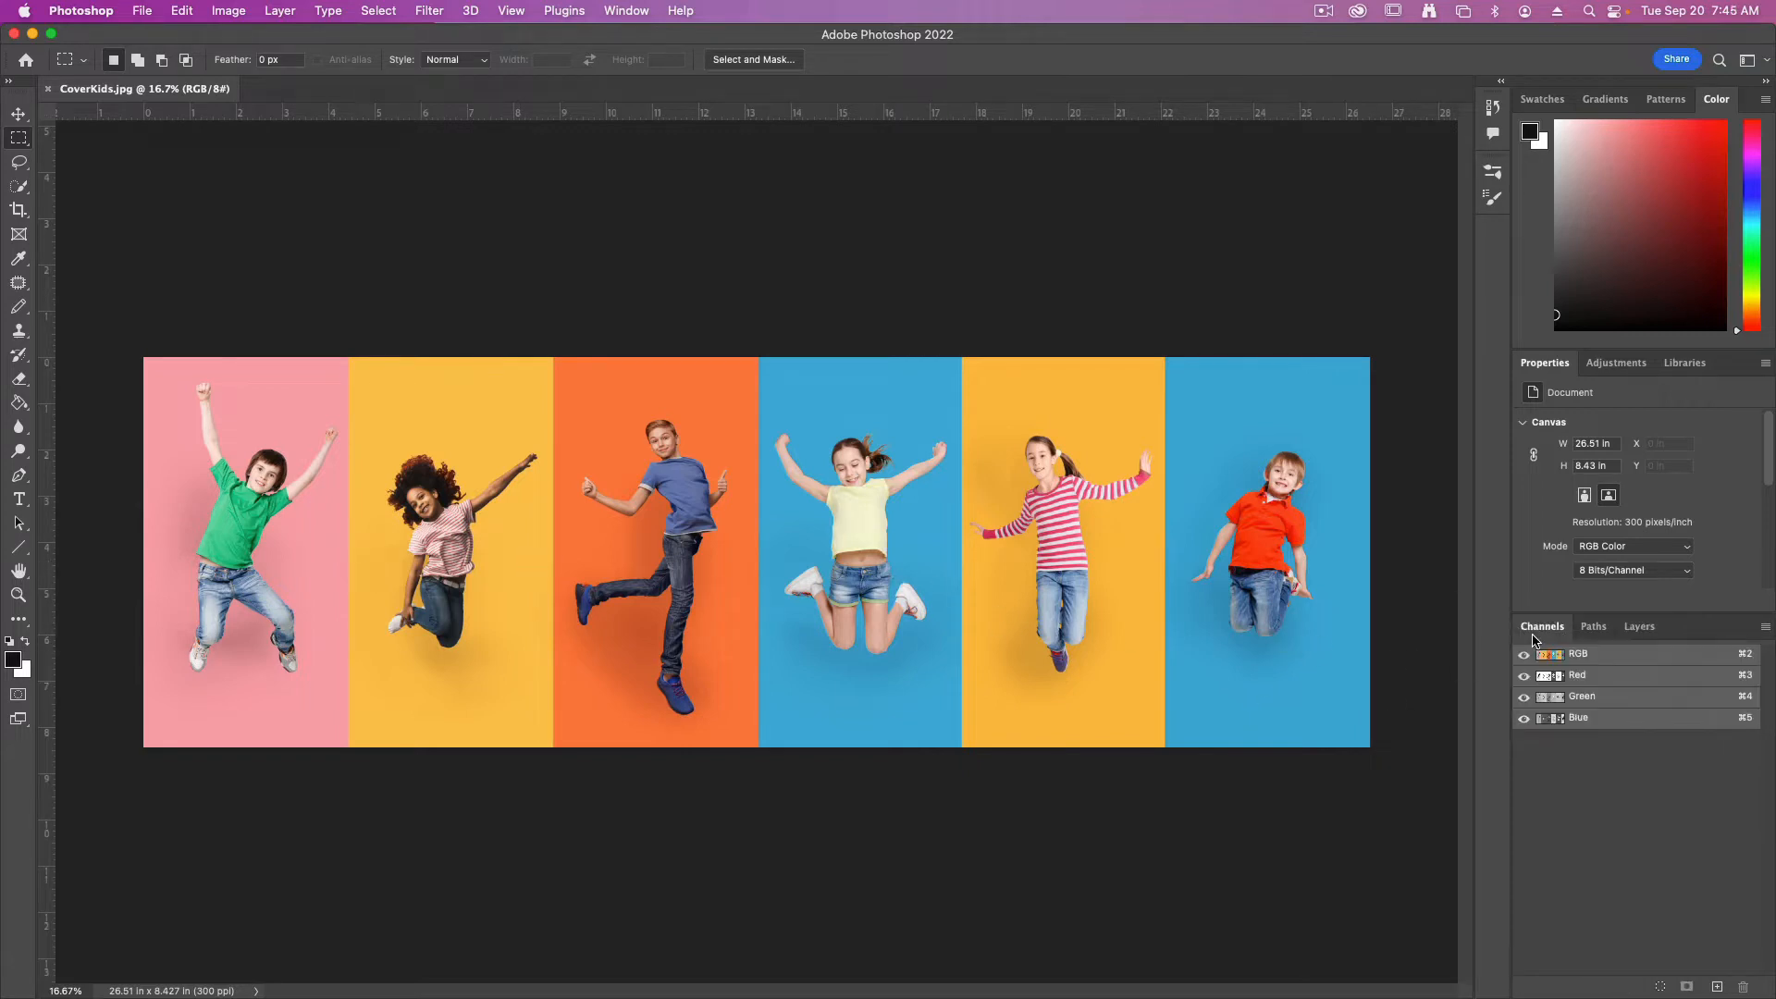
{"action": "left_click_drag", "start_coordinate": [1535, 635], "coordinate": [1329, 783]}
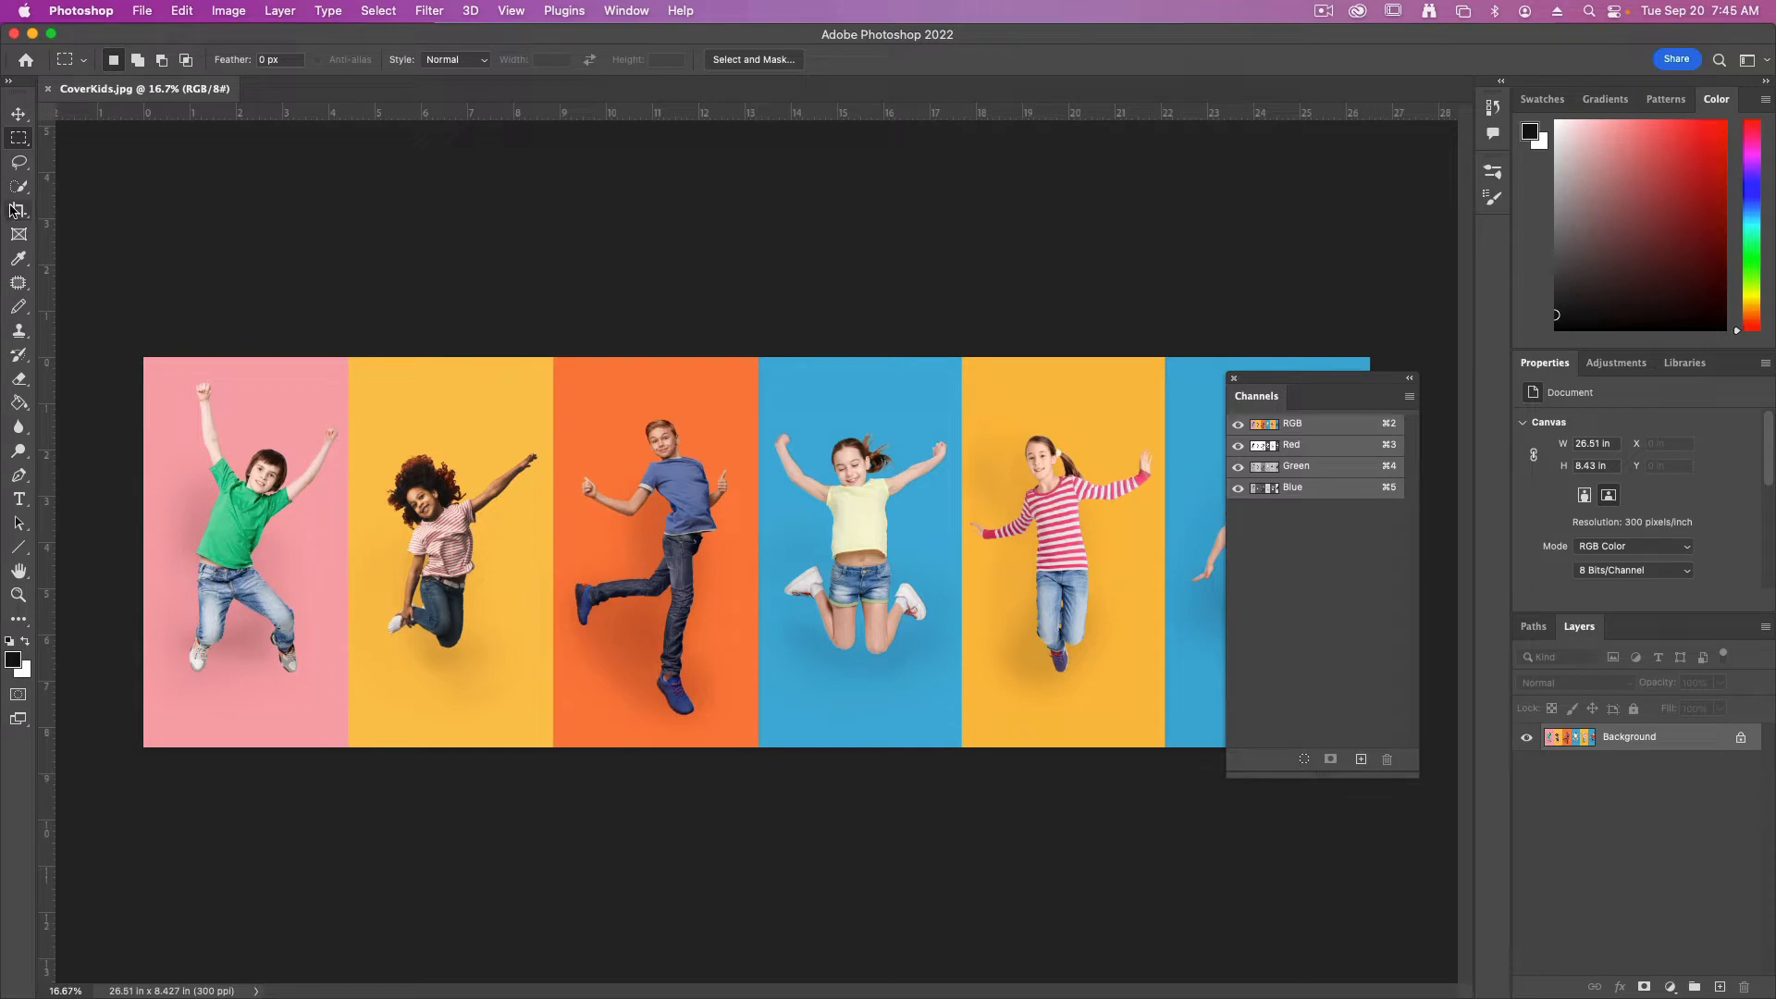
Draw a rectangular marquee selection around the boy in the green shirt, keeping it inside the pink background
{"action": "key", "text": "super+equal"}
{"action": "key", "text": "super+equal"}
{"action": "key", "text": "super+equal"}
{"action": "left_click_drag", "start_coordinate": [247, 377], "coordinate": [650, 447]}
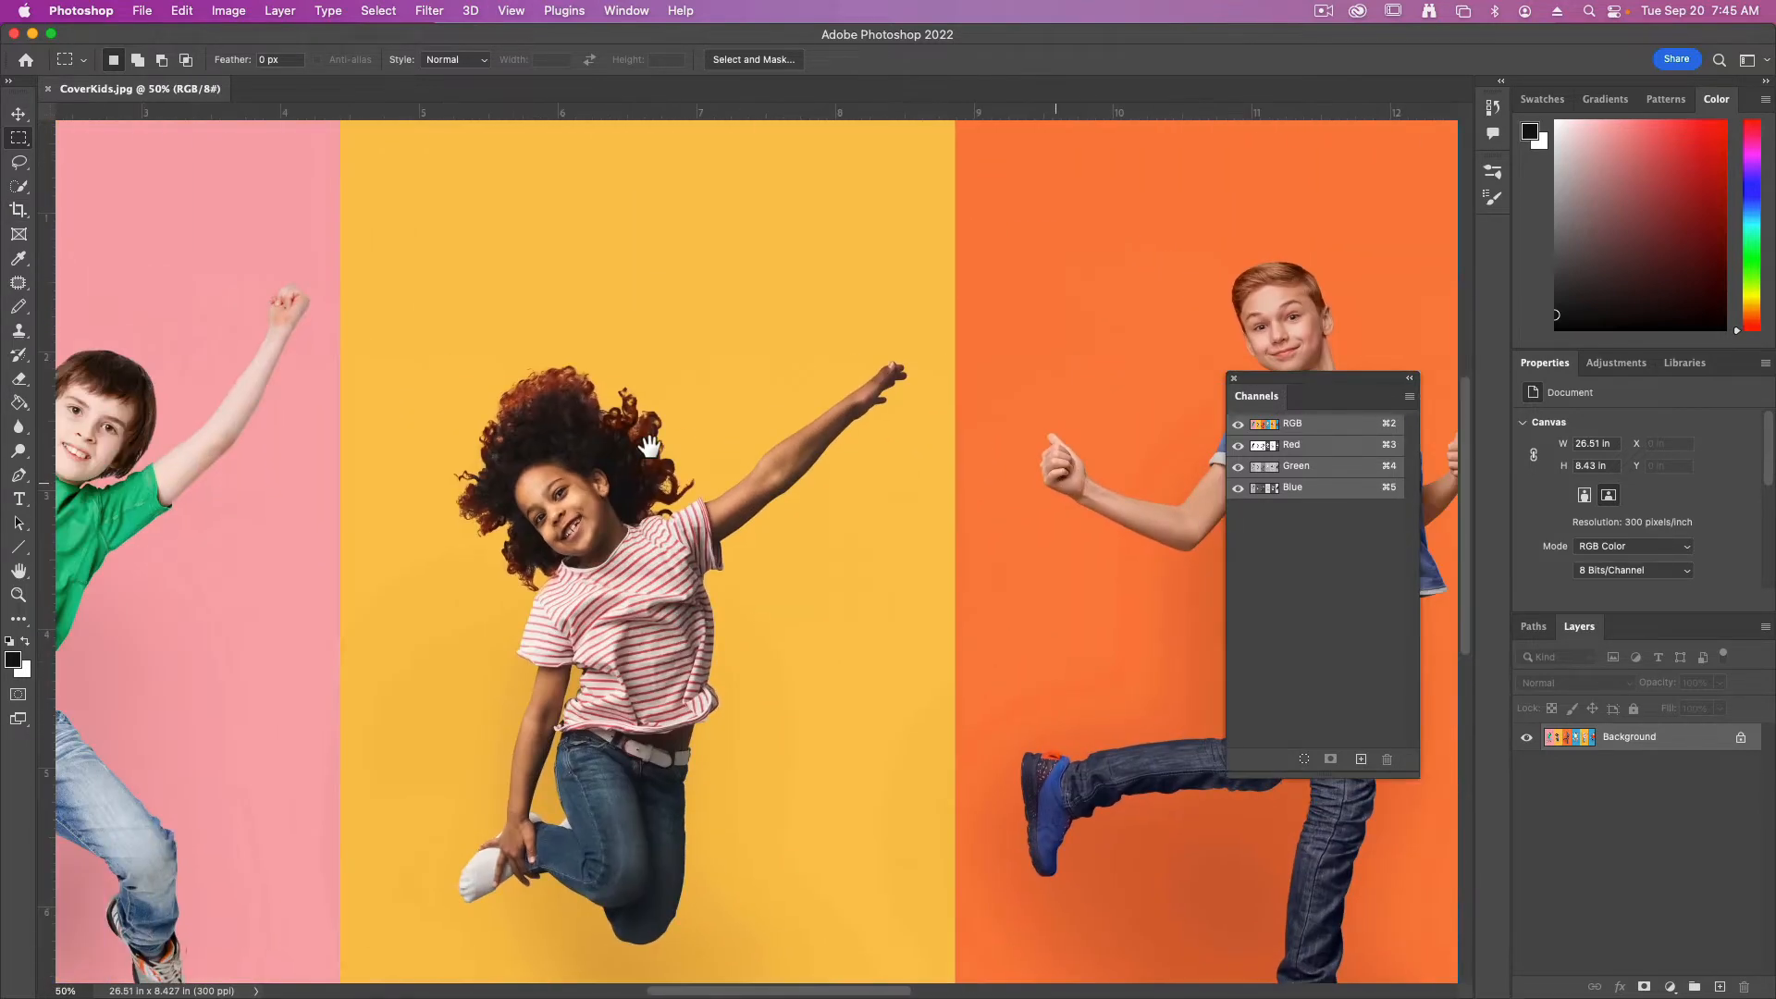
{"action": "scroll", "coordinate": [650, 447], "scroll_direction": "left", "scroll_amount": 10}
{"action": "key", "text": "super+minus"}
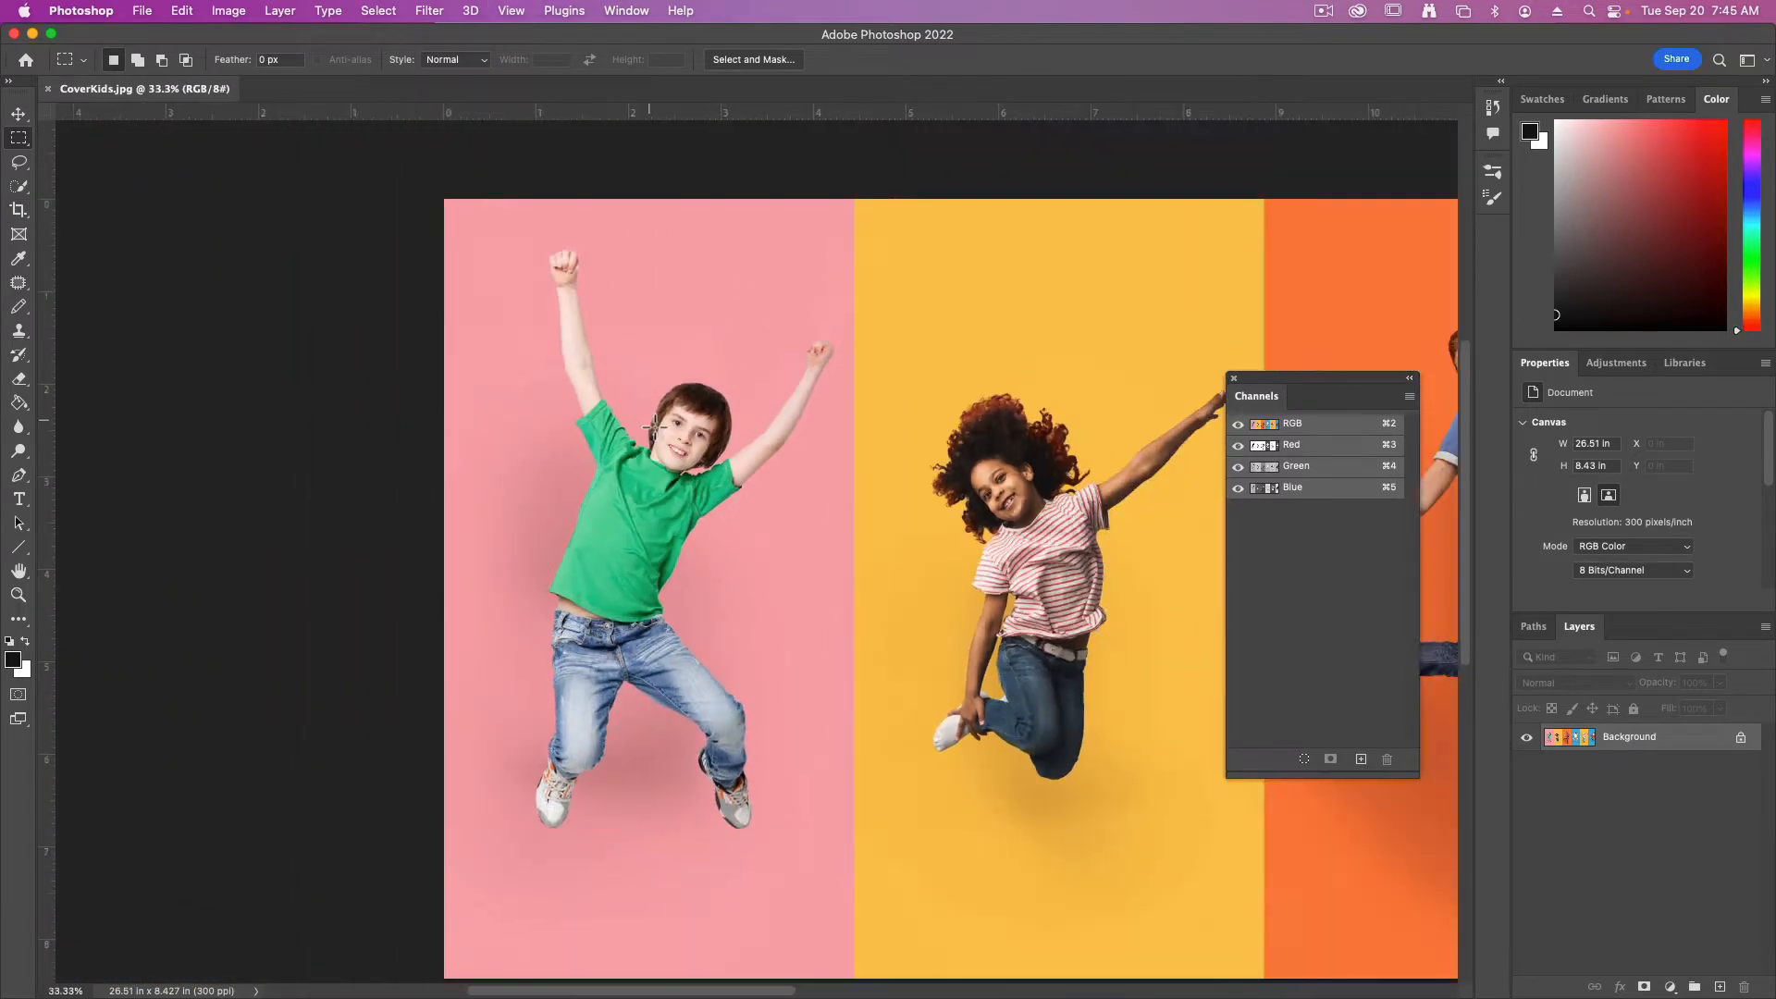
{"action": "left_click_drag", "start_coordinate": [654, 427], "coordinate": [680, 432]}
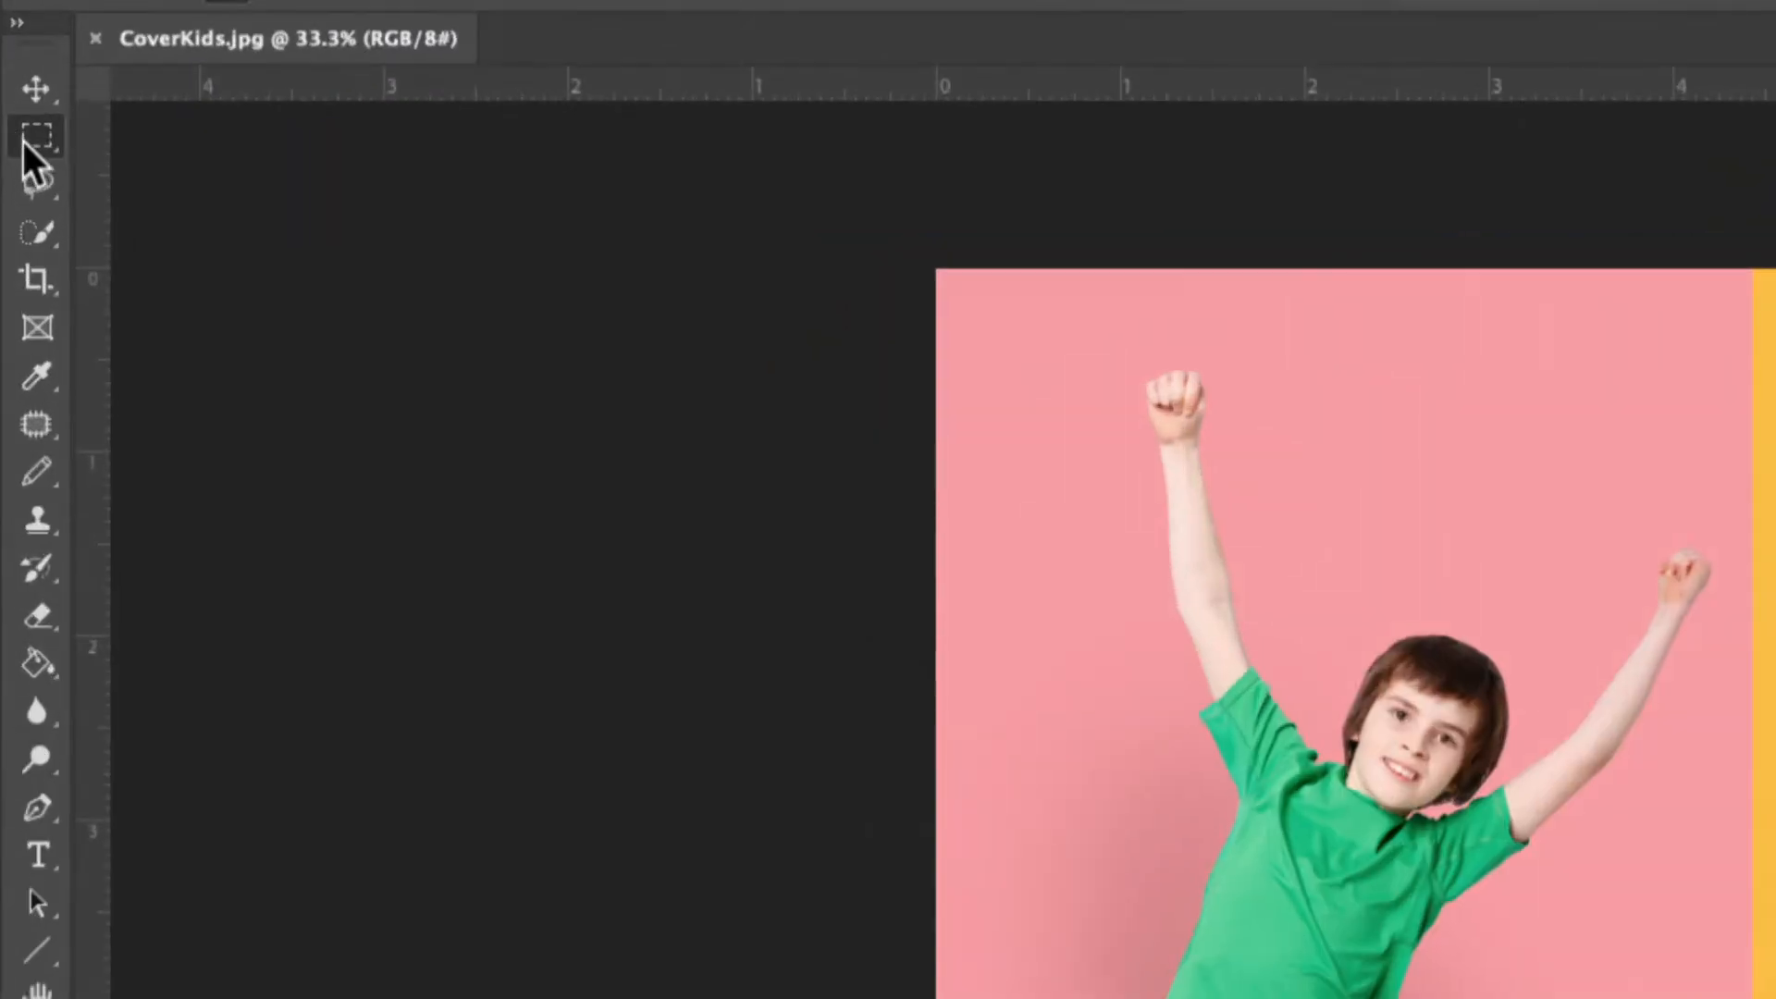
{"action": "right_click", "coordinate": [24, 142]}
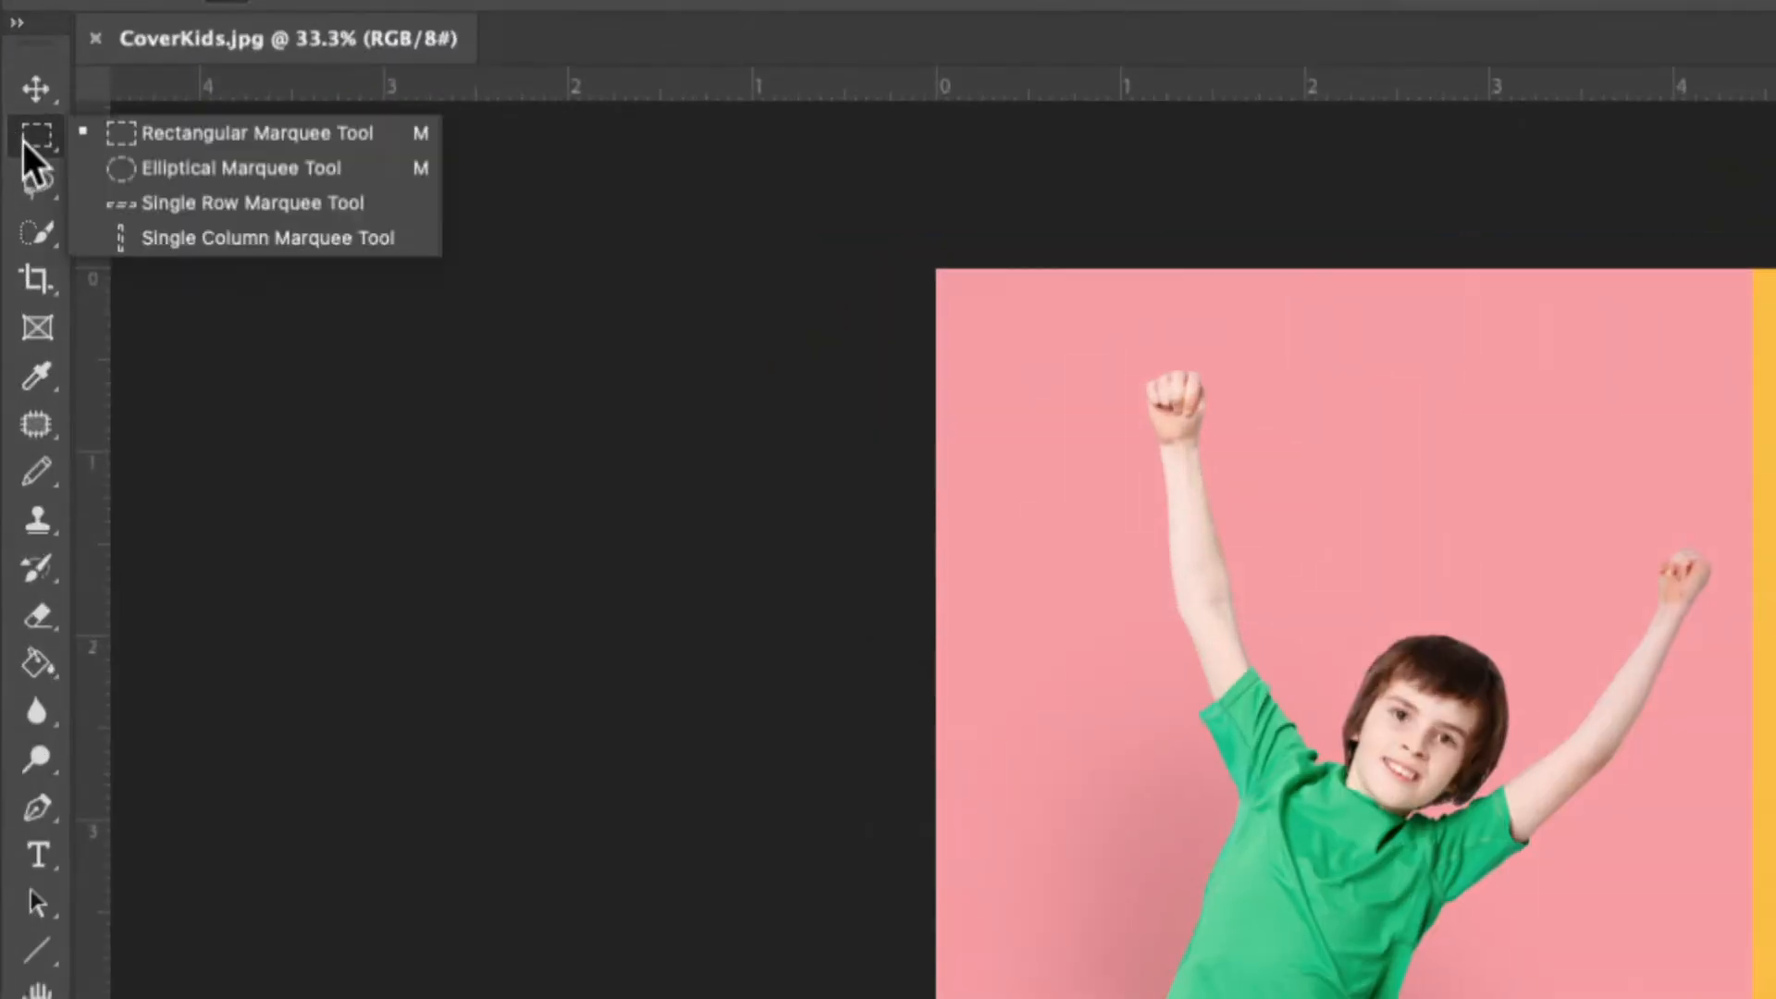
{"action": "left_click", "coordinate": [140, 136]}
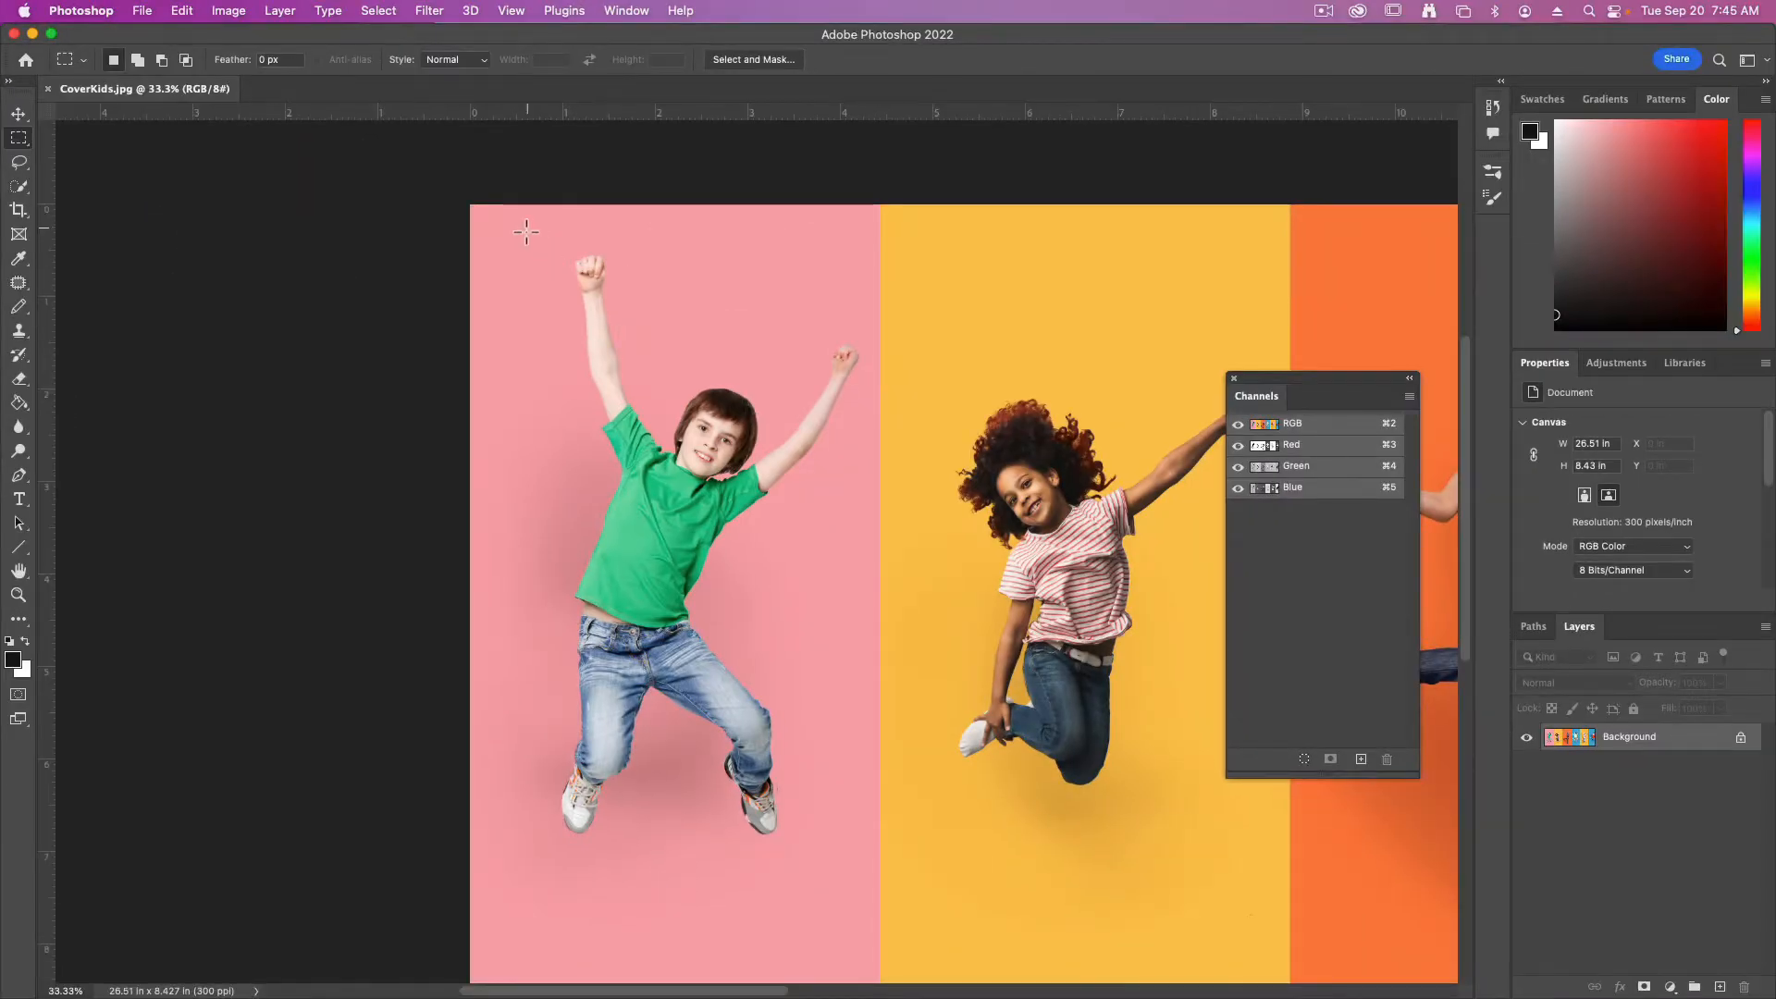
{"action": "left_click_drag", "start_coordinate": [500, 234], "coordinate": [878, 875]}
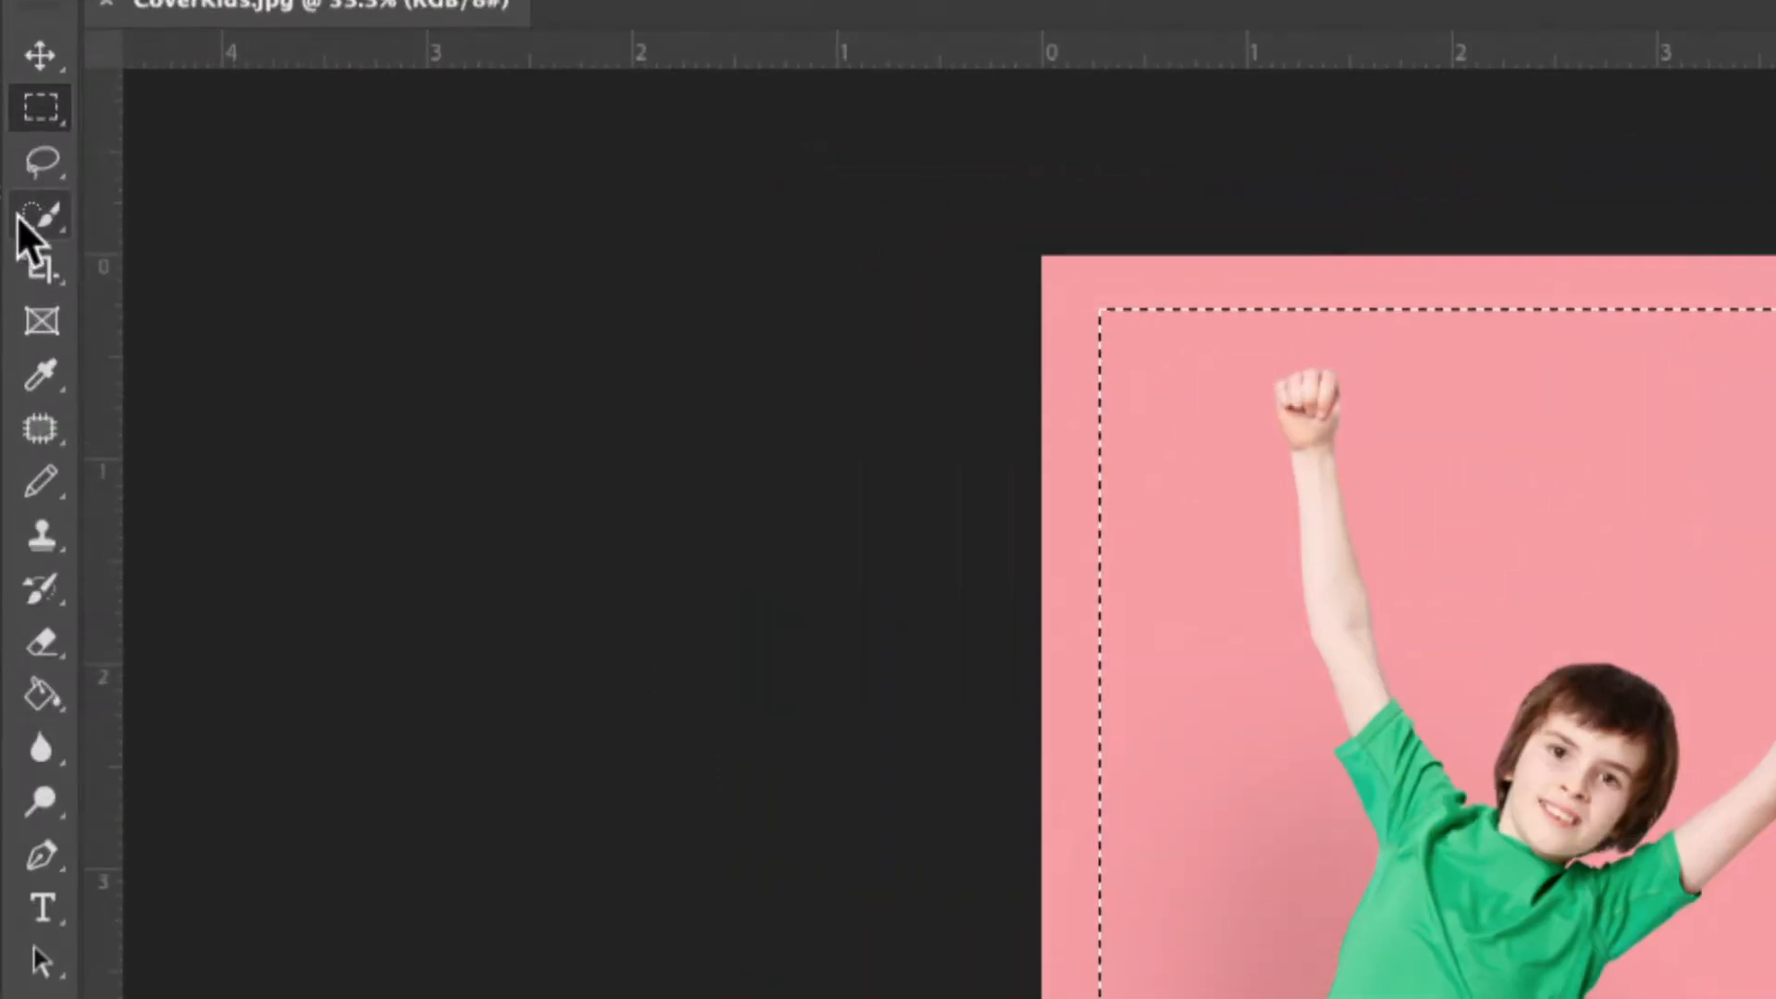
Subtract the pink background from the selection with the Magic Wand, including the shadowed area between the boy's legs
{"action": "left_click", "coordinate": [20, 222]}
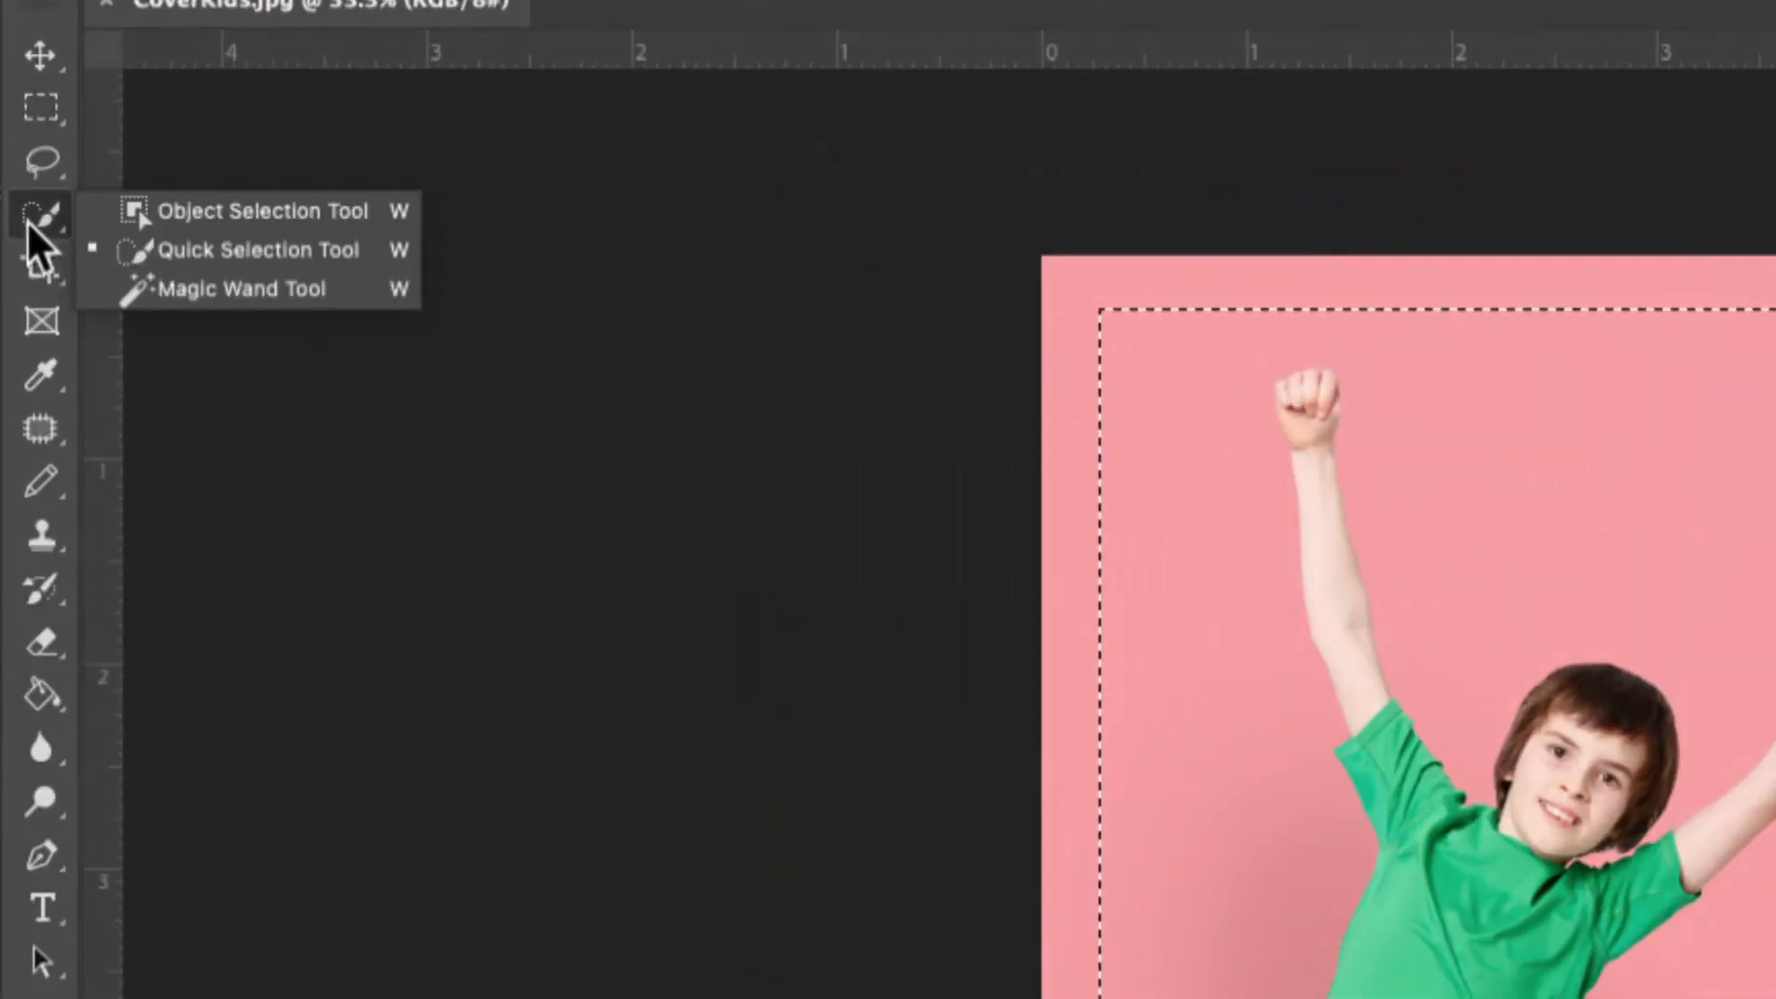
{"action": "left_click", "coordinate": [220, 294]}
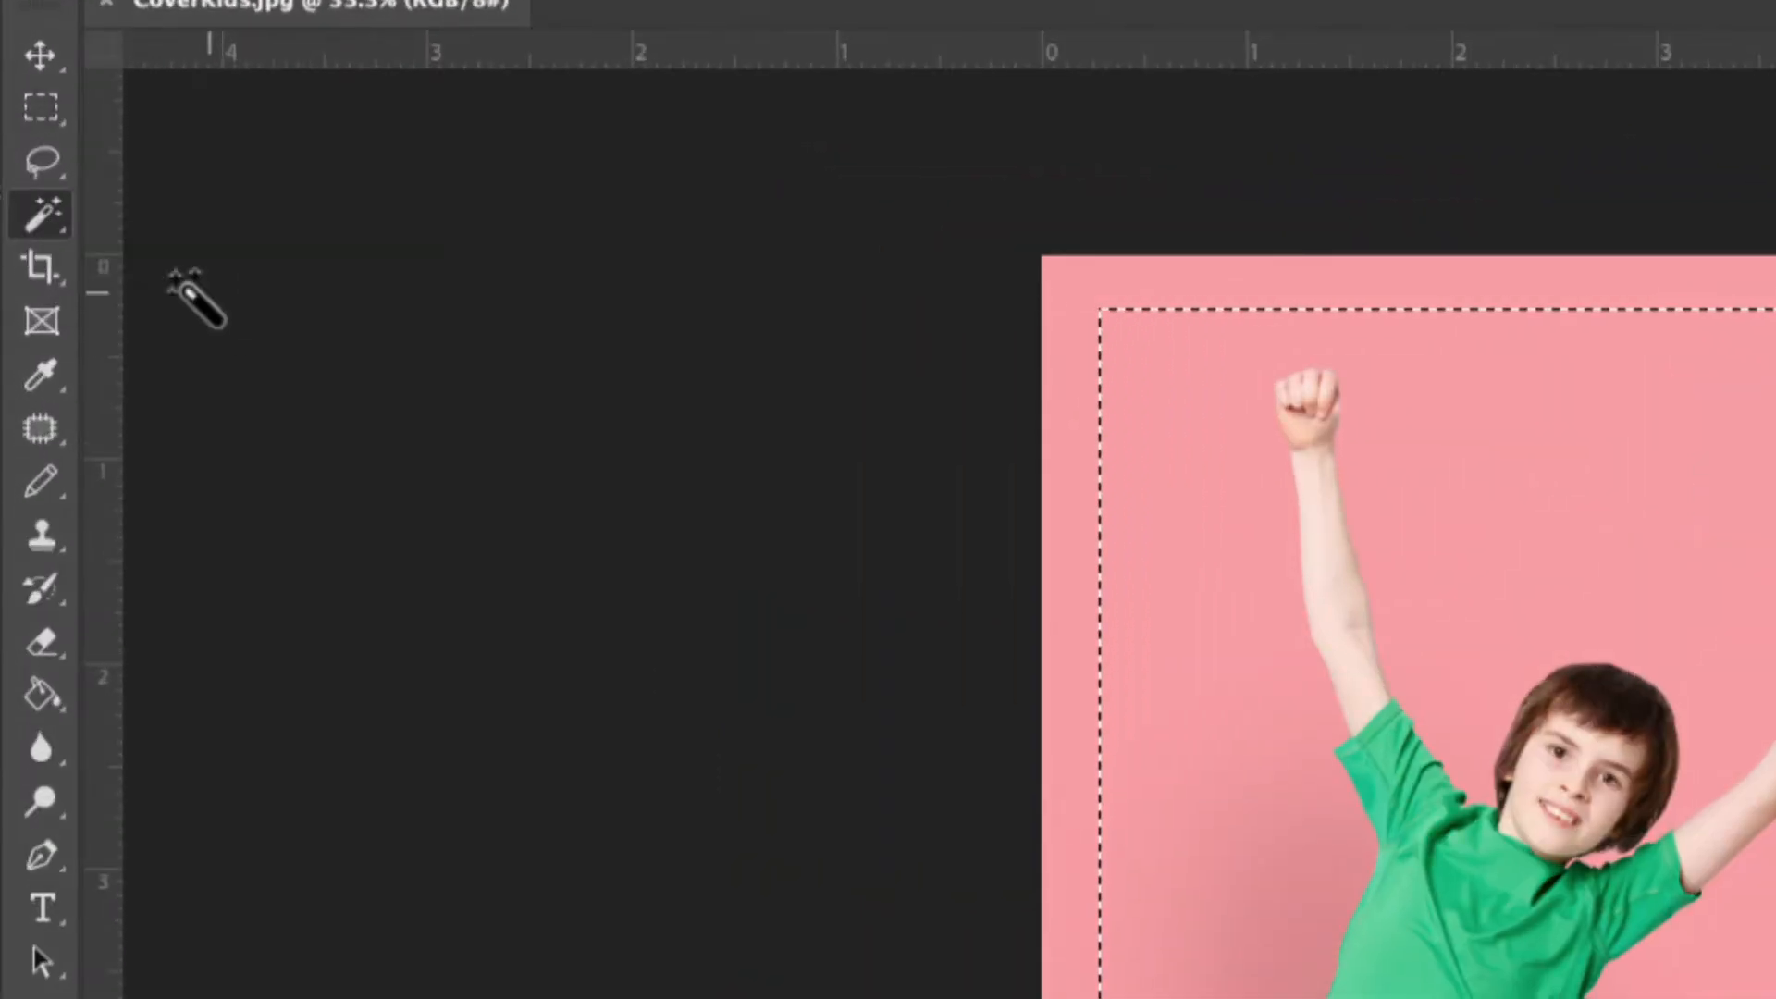
{"action": "right_click", "coordinate": [39, 220]}
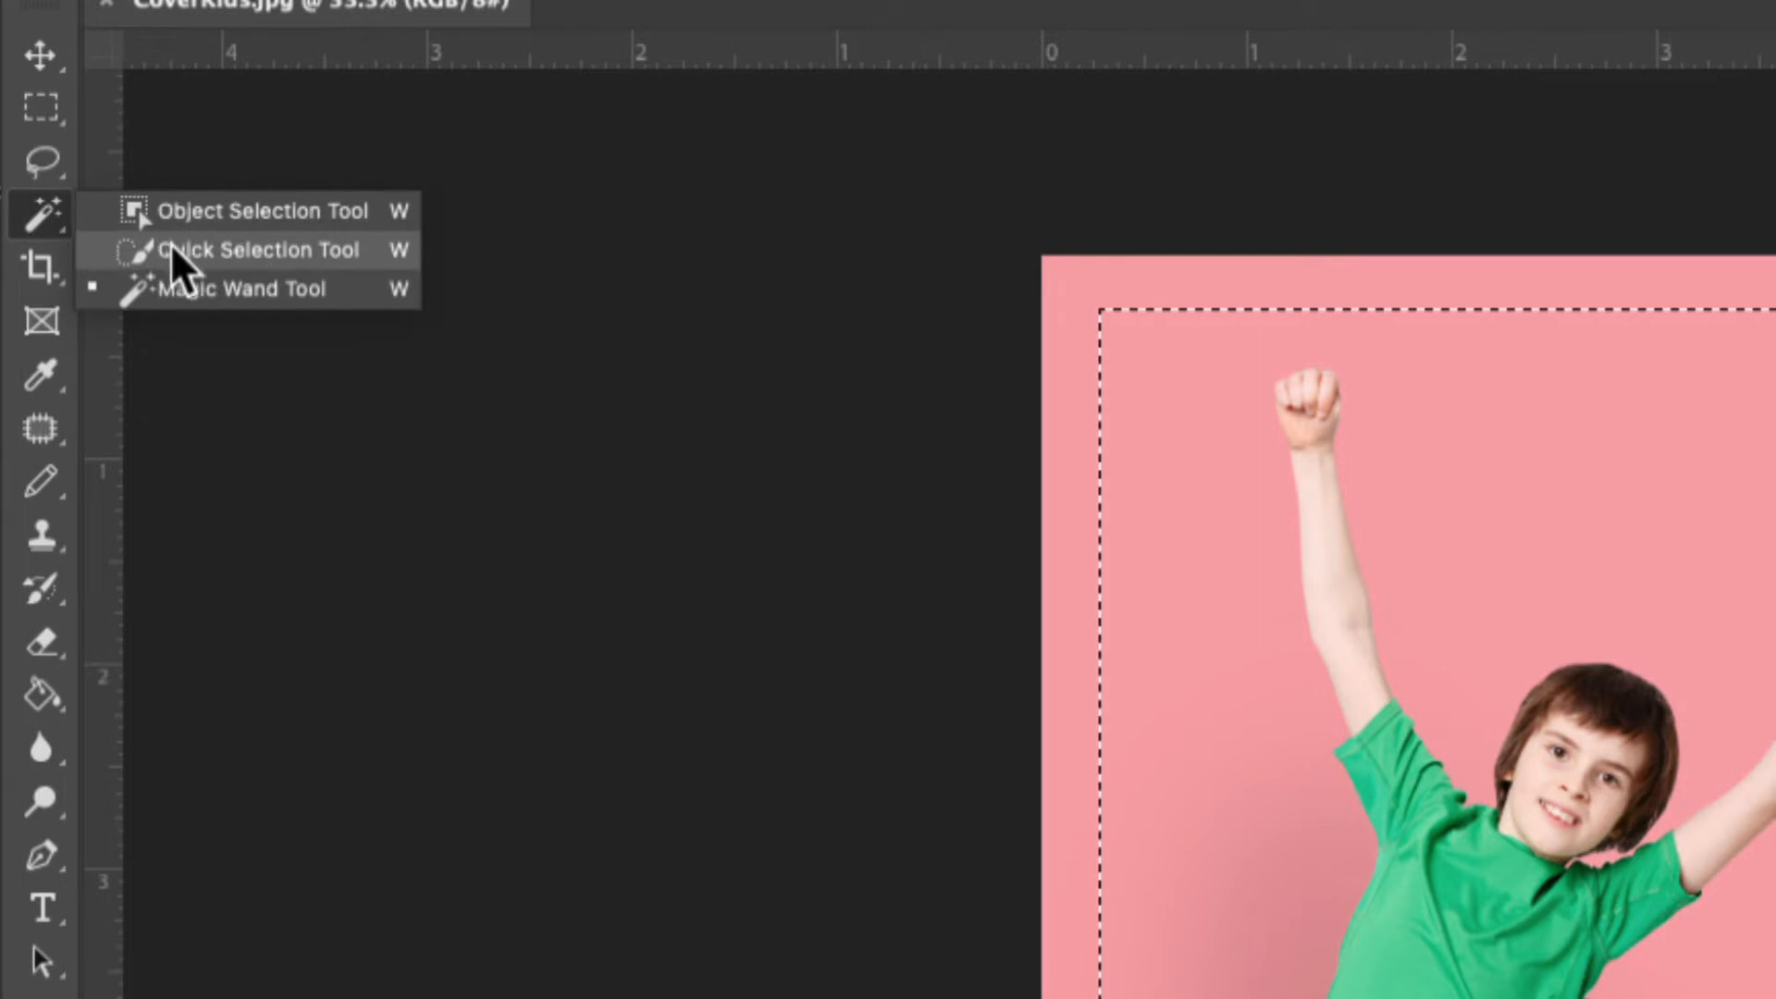
{"action": "left_click", "coordinate": [214, 290]}
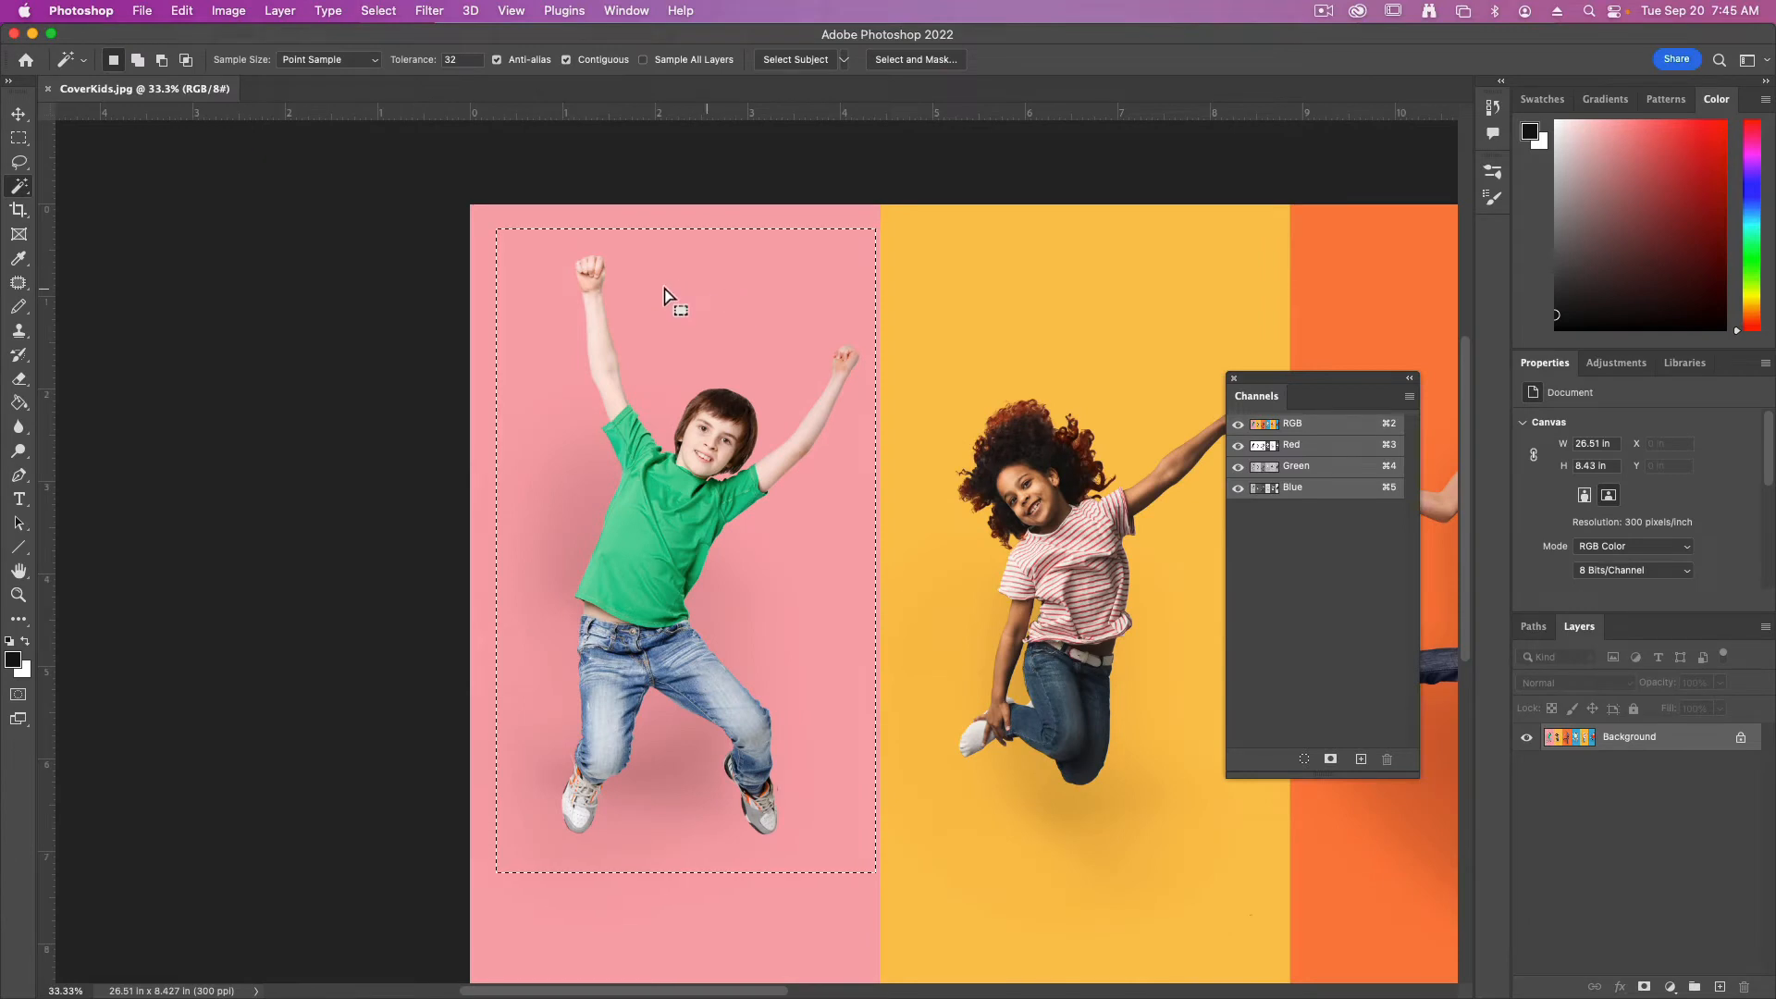
{"action": "key", "text": "alt"}
{"action": "left_click", "coordinate": [759, 298]}
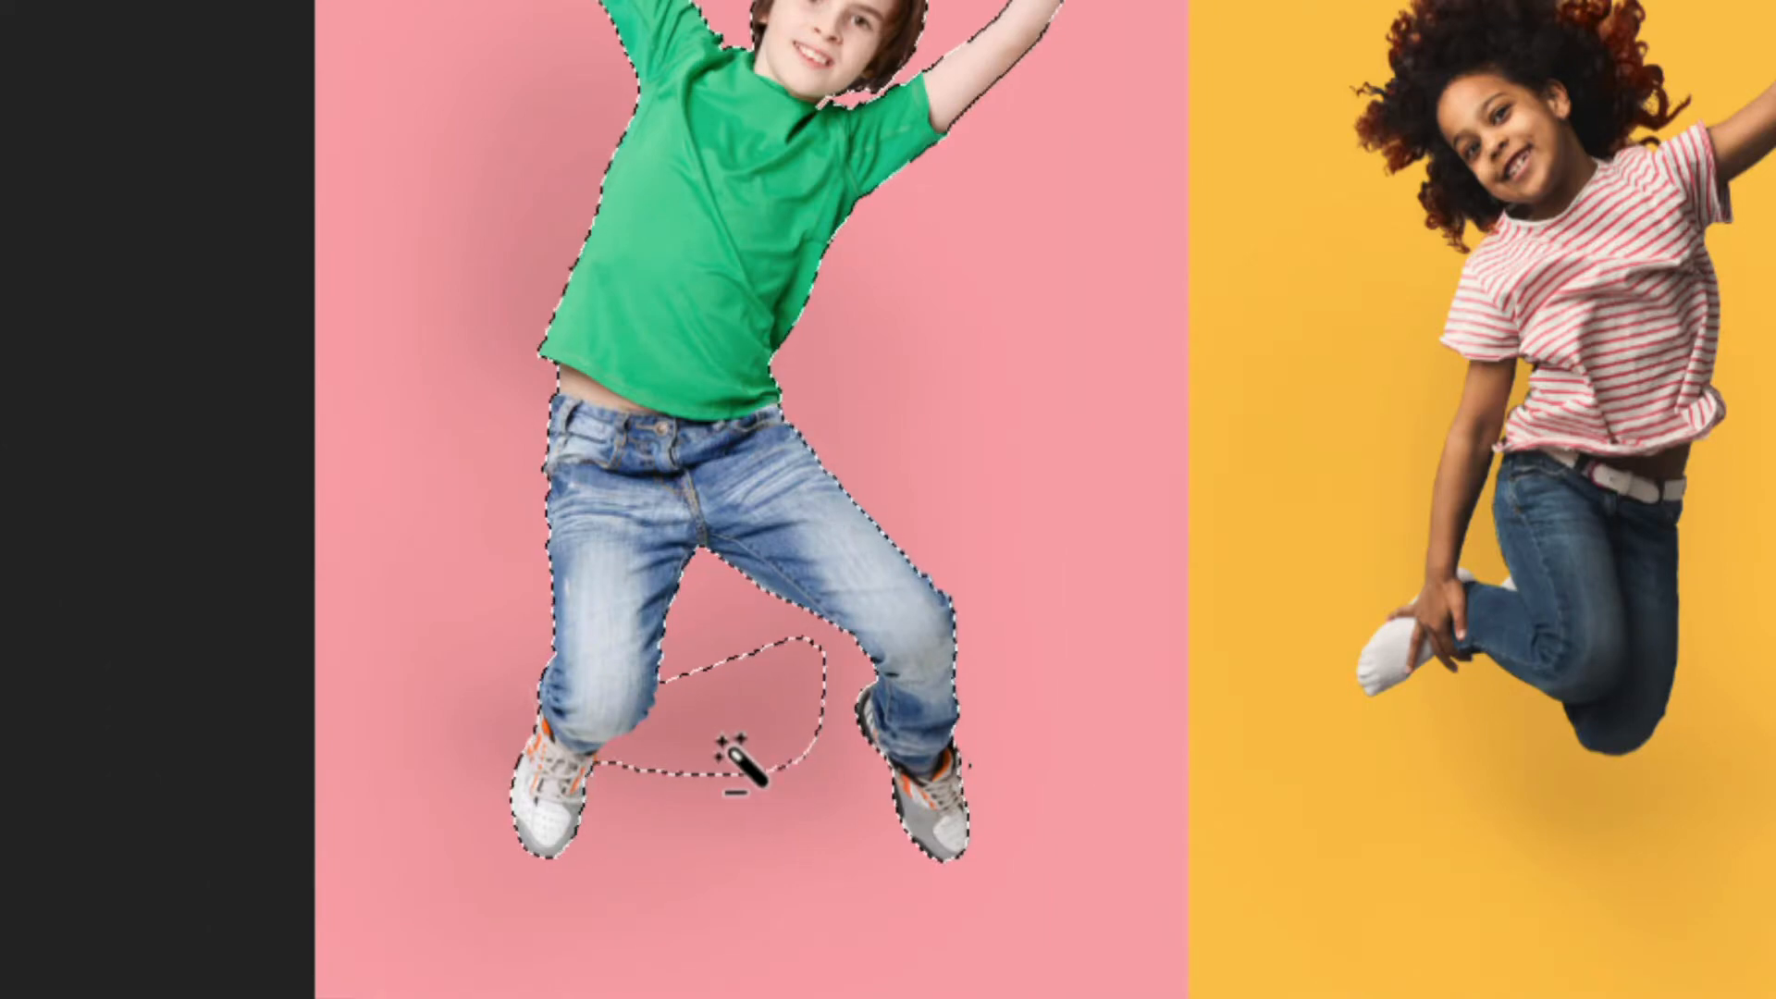
{"action": "left_click", "coordinate": [721, 708], "text": "alt"}
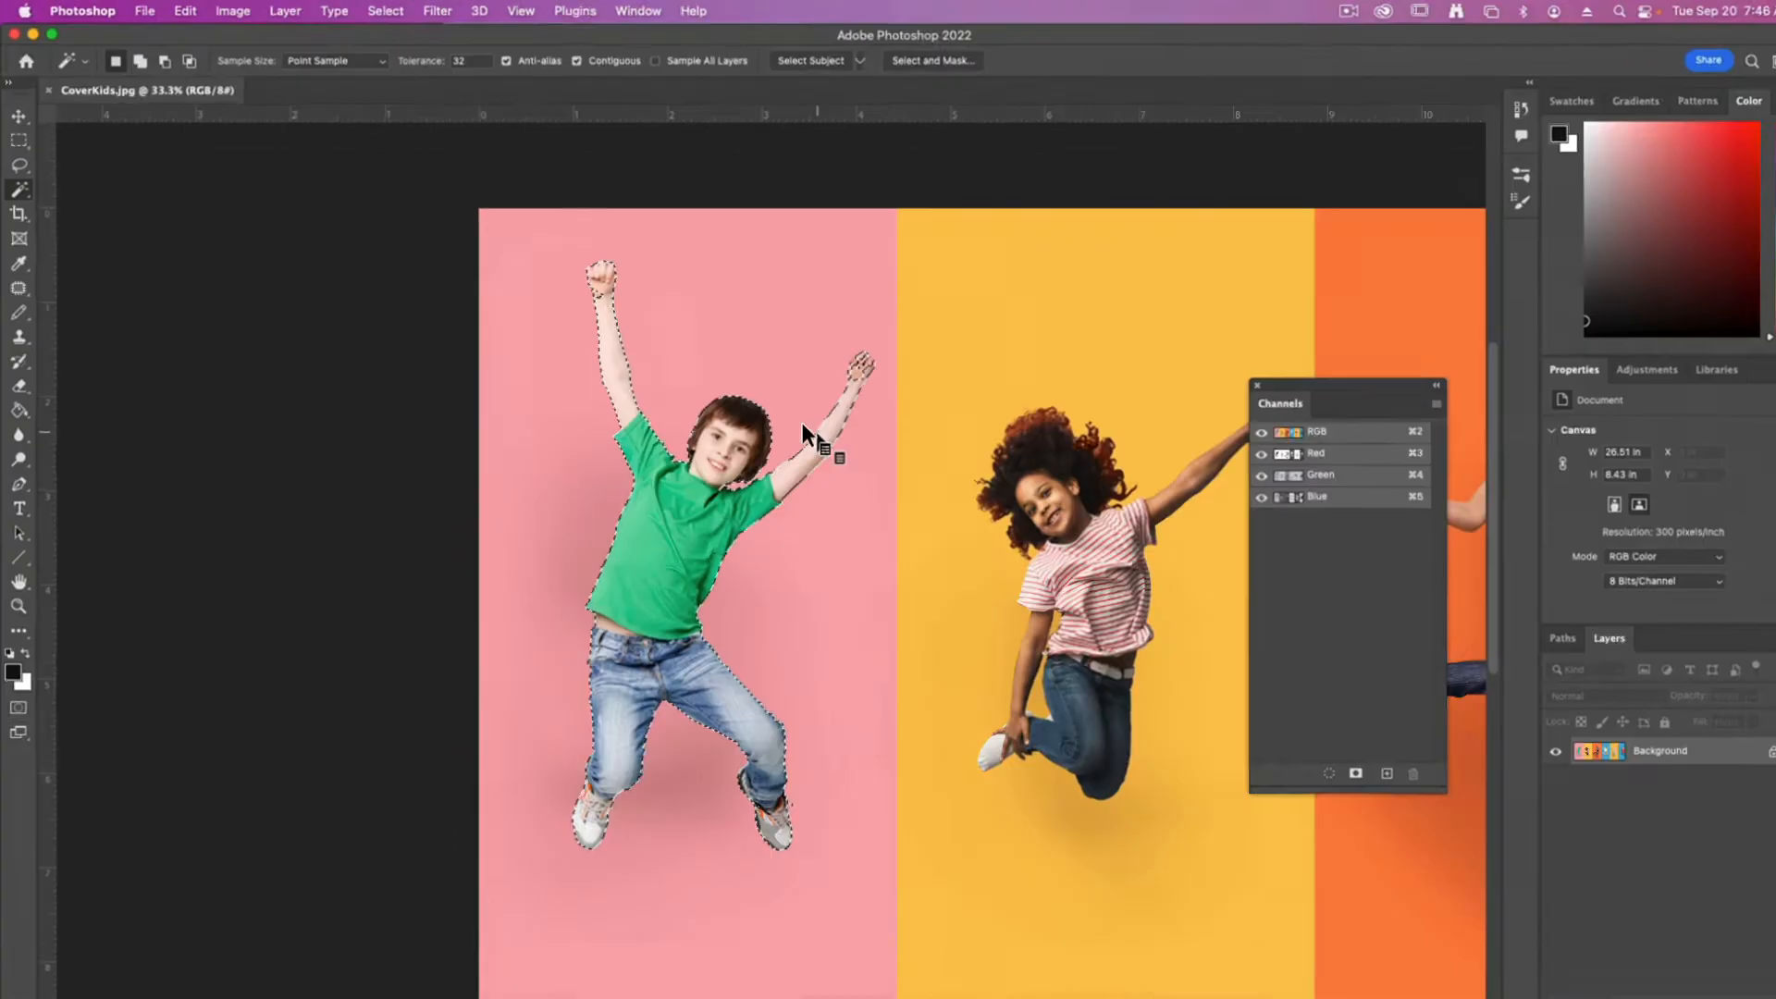
Refine the selection with the Quick Selection tool, adding the missing parts of the boy's fist and trimming stray background at his wrists
{"action": "right_click", "coordinate": [19, 186]}
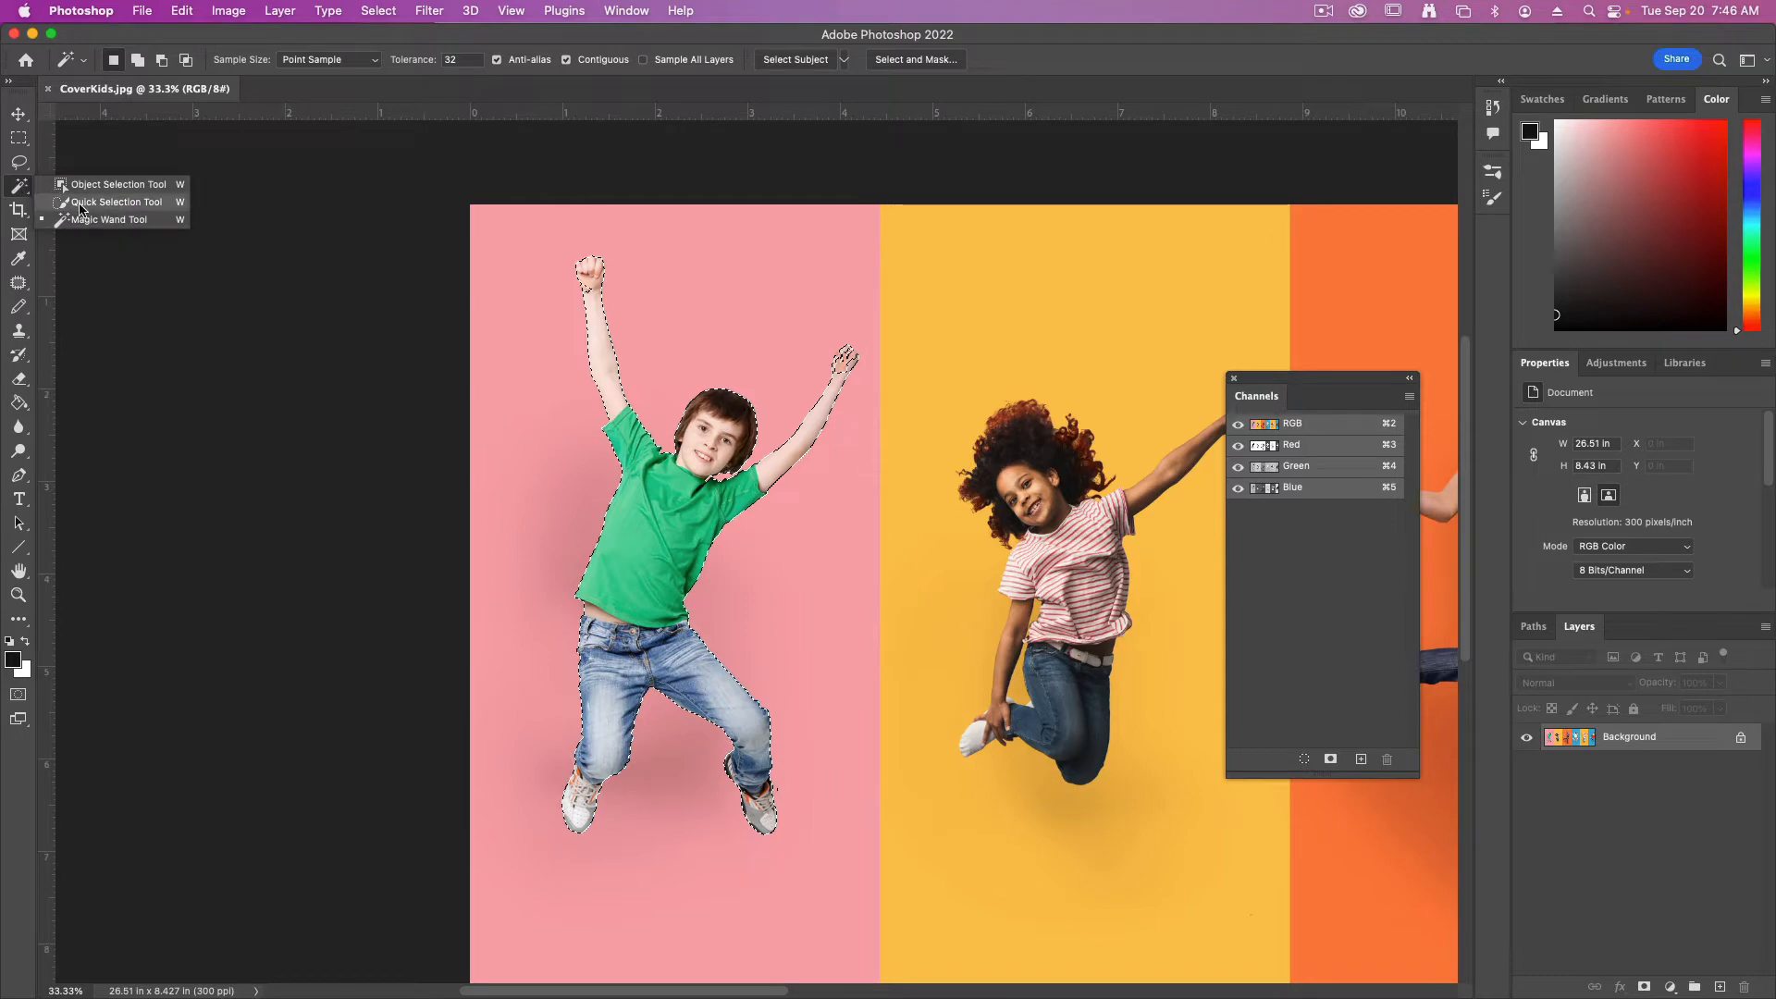
{"action": "left_click", "coordinate": [80, 203]}
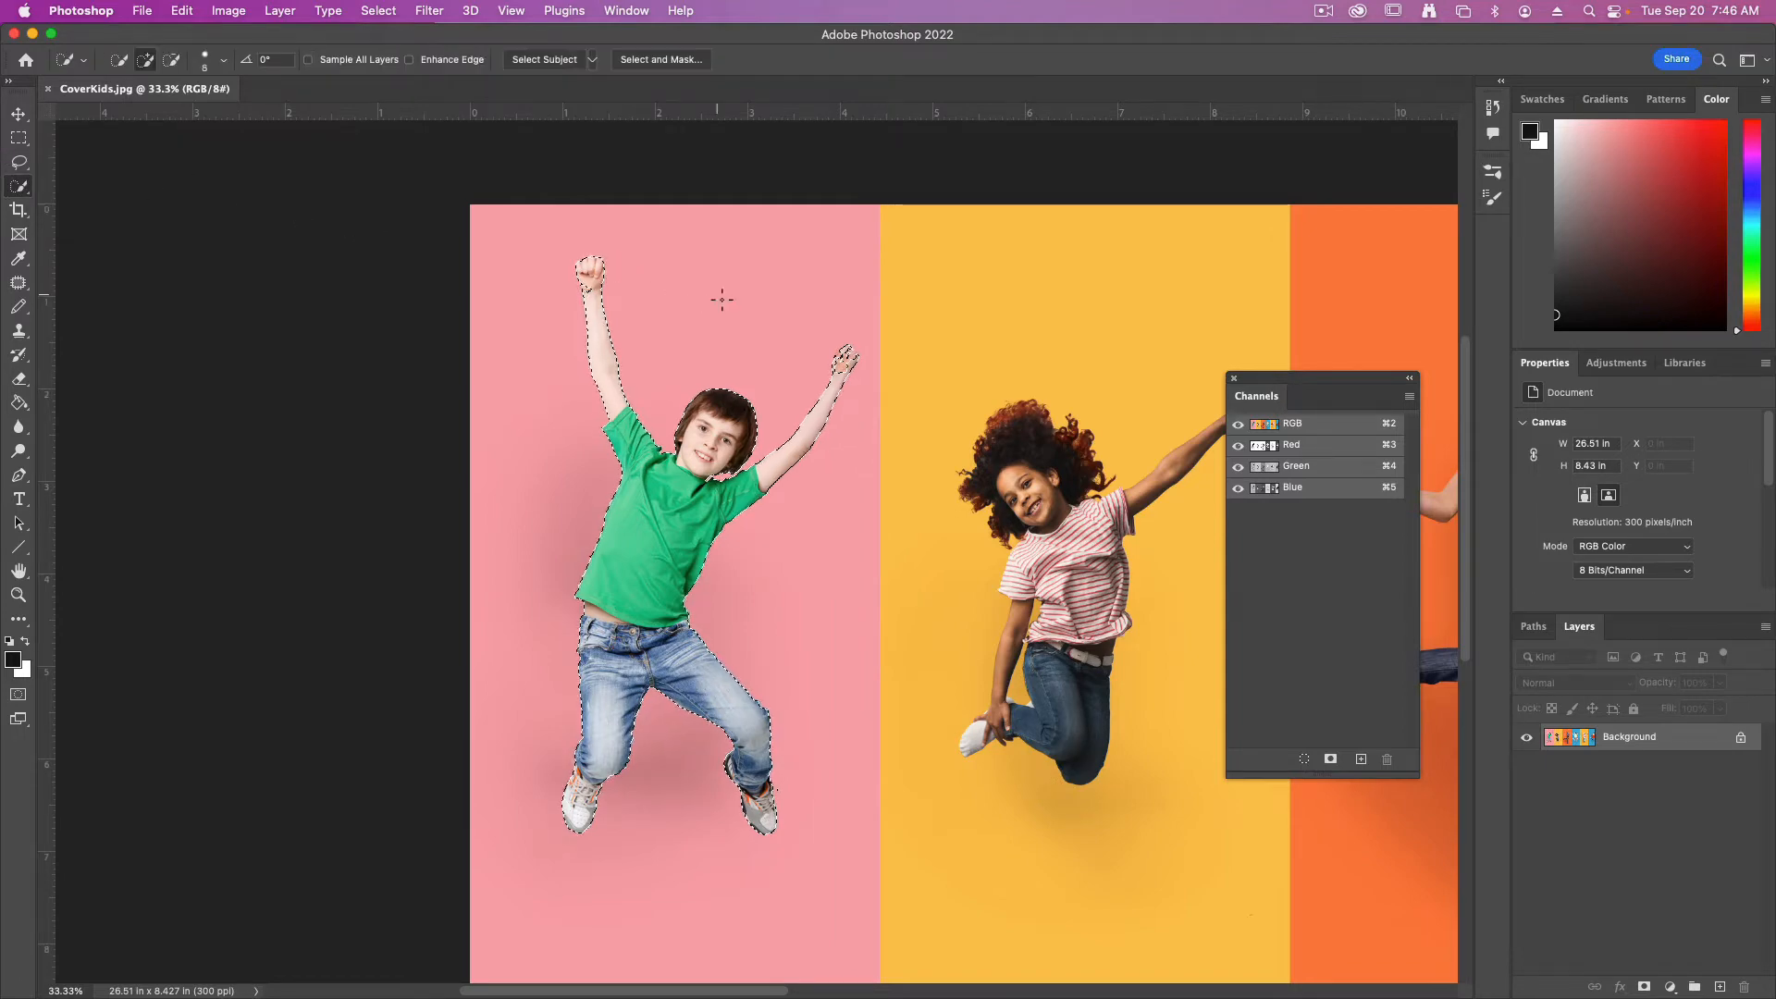
{"action": "key", "text": "super+equal"}
{"action": "key", "text": "super+equal"}
{"action": "left_click_drag", "start_coordinate": [725, 297], "coordinate": [615, 510]}
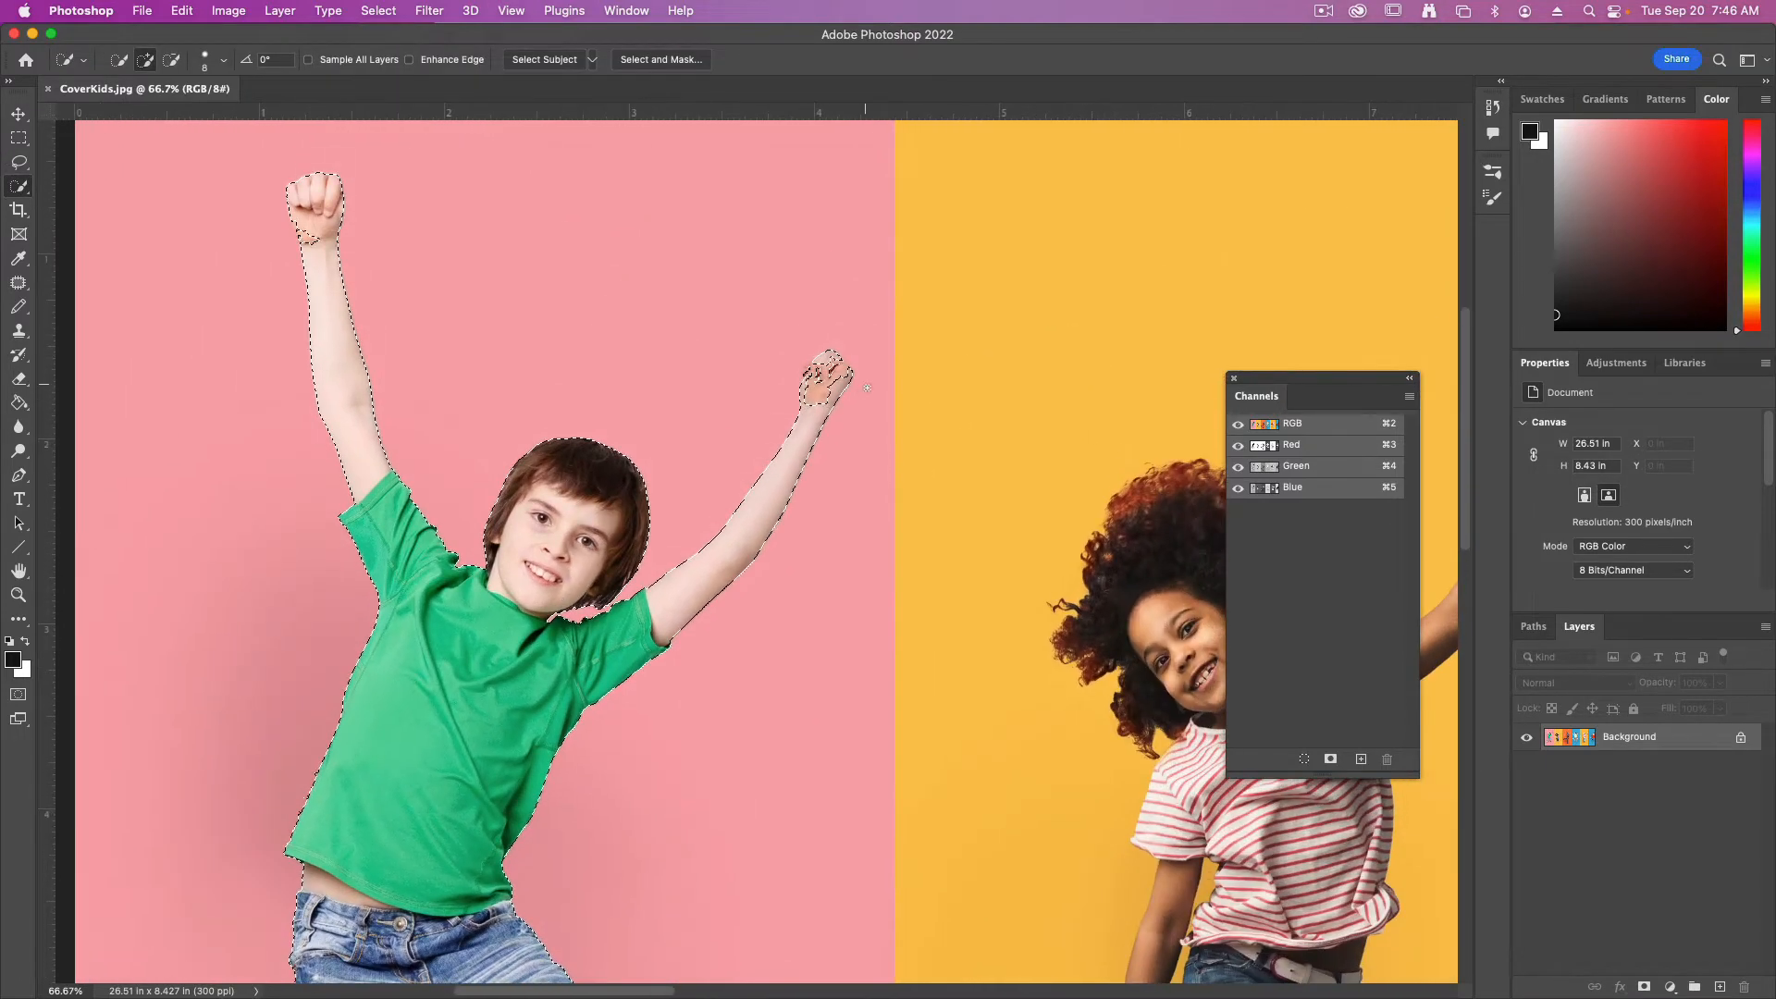
{"action": "mouse_move", "coordinate": [821, 405]}
{"action": "left_mouse_down"}
{"action": "mouse_move", "coordinate": [818, 370]}
{"action": "mouse_move", "coordinate": [788, 422]}
{"action": "left_mouse_up"}
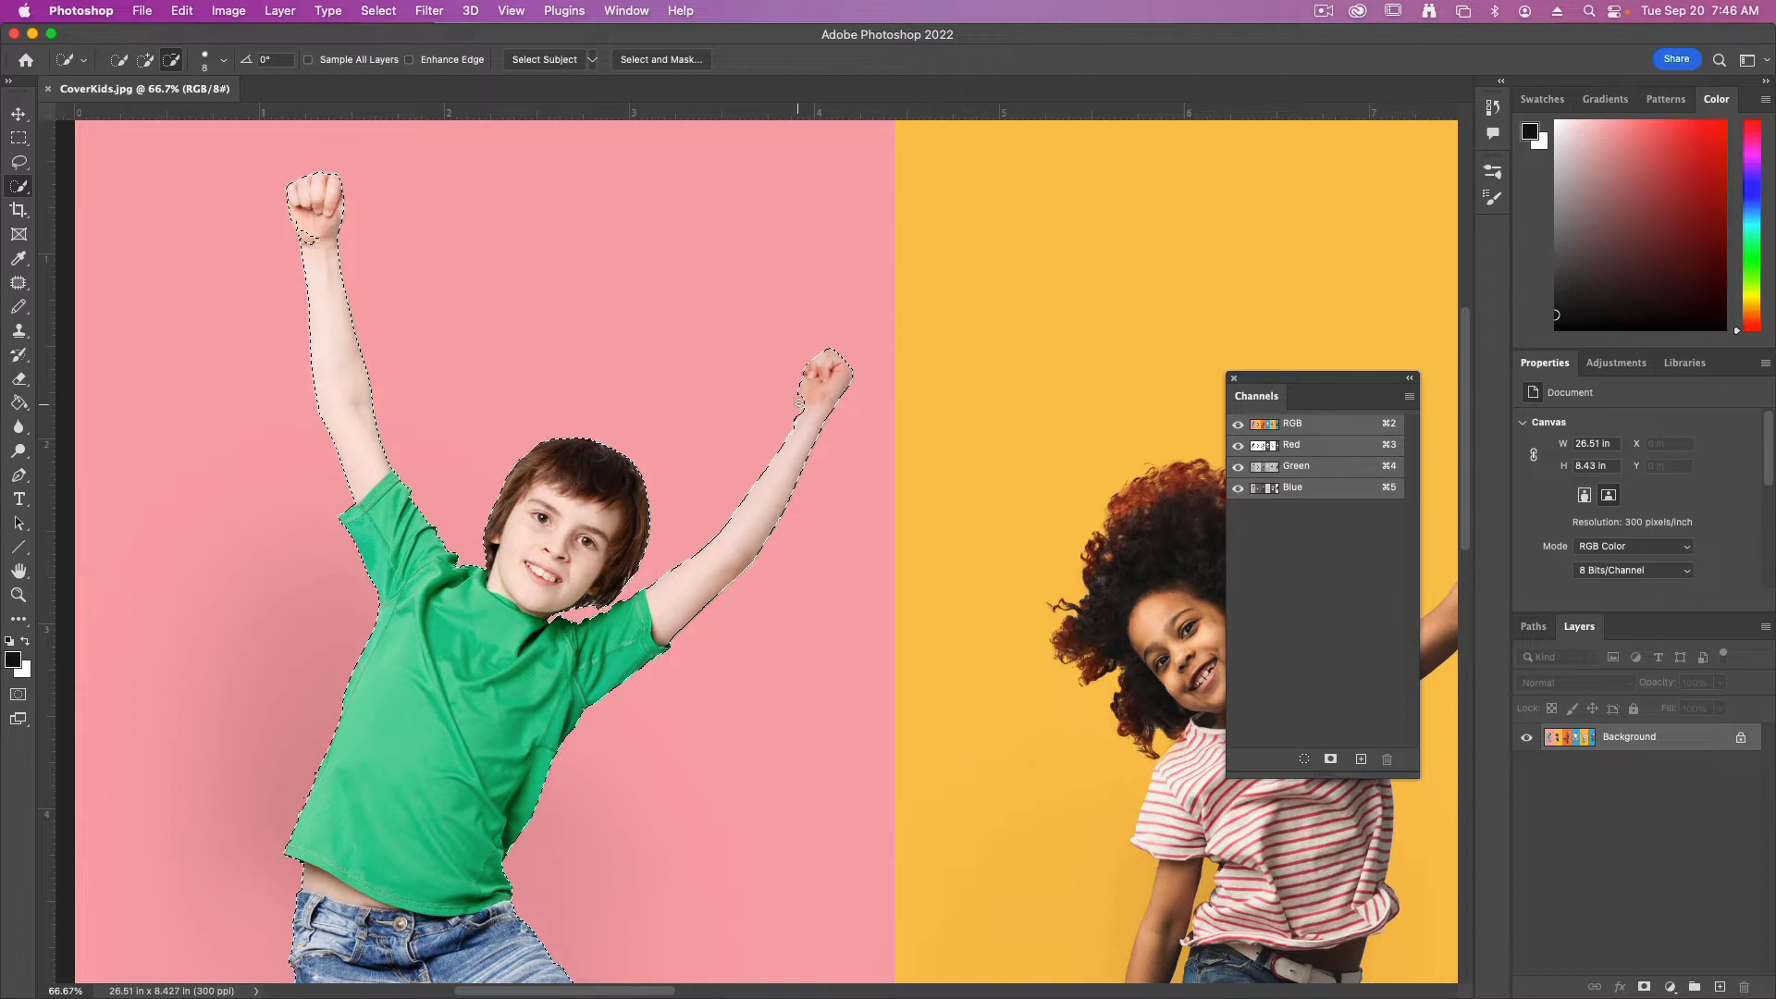
{"action": "left_click", "coordinate": [806, 418]}
{"action": "left_click", "coordinate": [303, 234]}
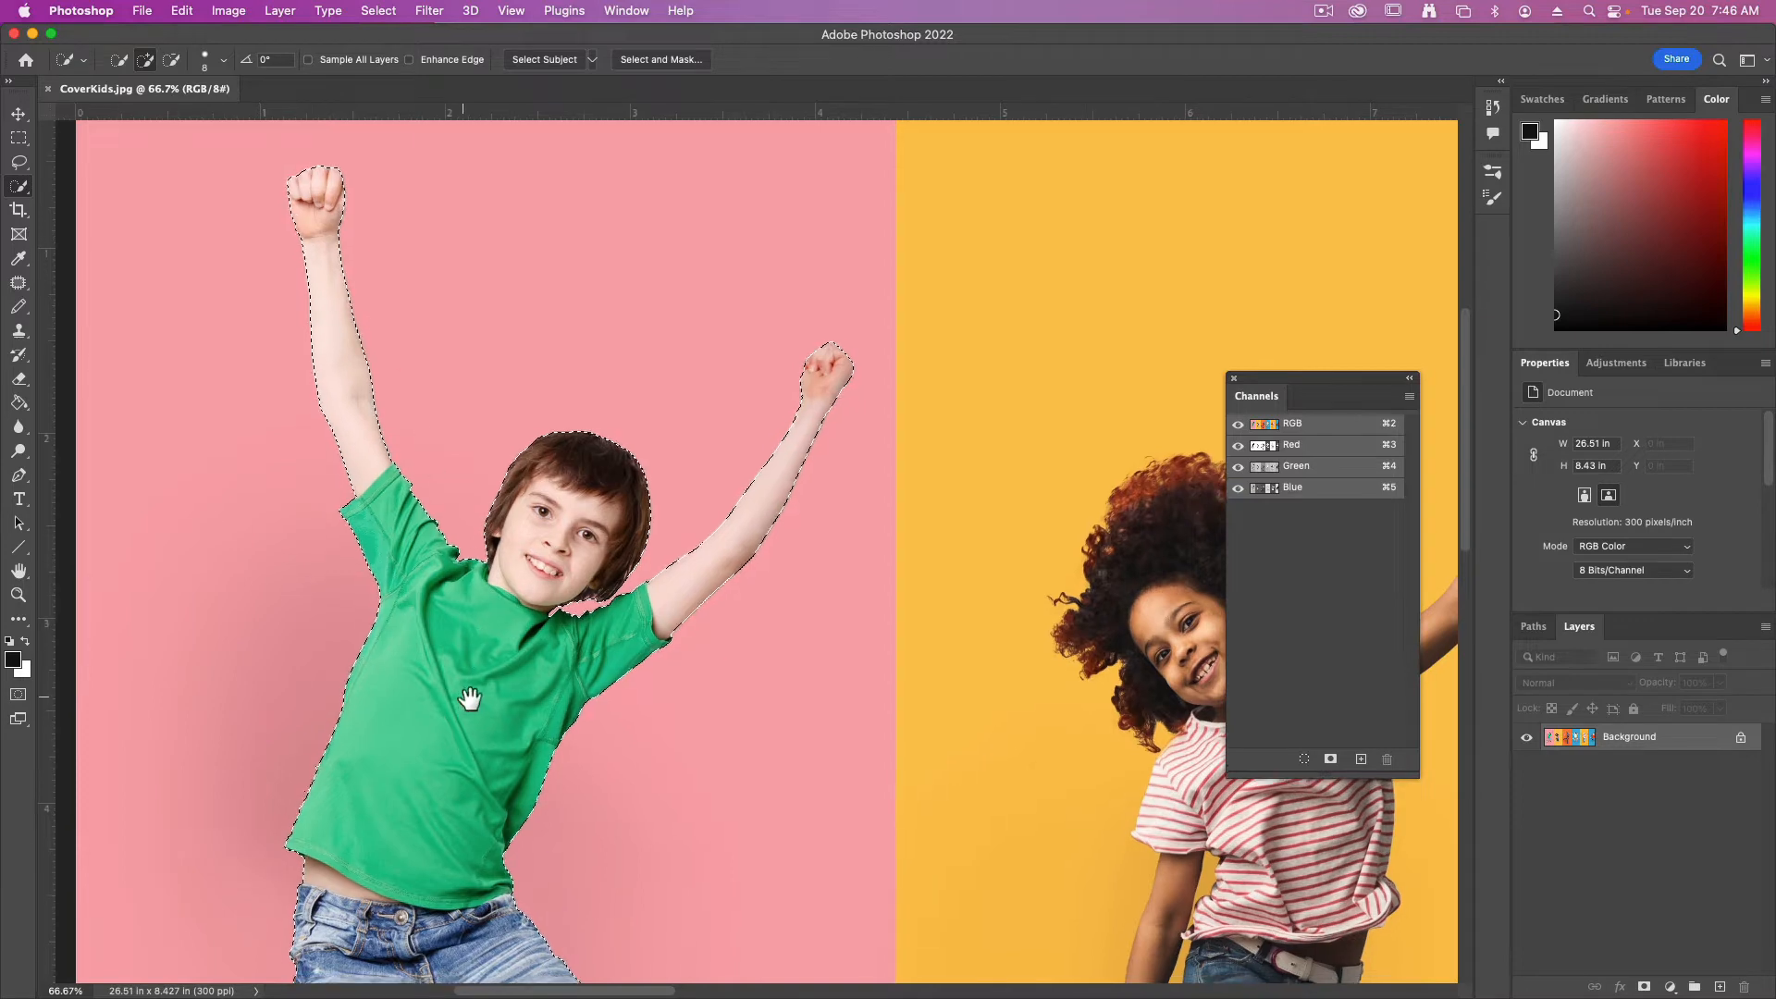
Save the boy's selection as a new alpha channel and name it Kid1
{"action": "scroll", "coordinate": [468, 694], "scroll_direction": "left", "scroll_amount": 3}
{"action": "scroll", "coordinate": [468, 694], "scroll_direction": "down", "scroll_amount": 2}
{"action": "scroll", "coordinate": [535, 653], "scroll_direction": "down", "scroll_amount": 10}
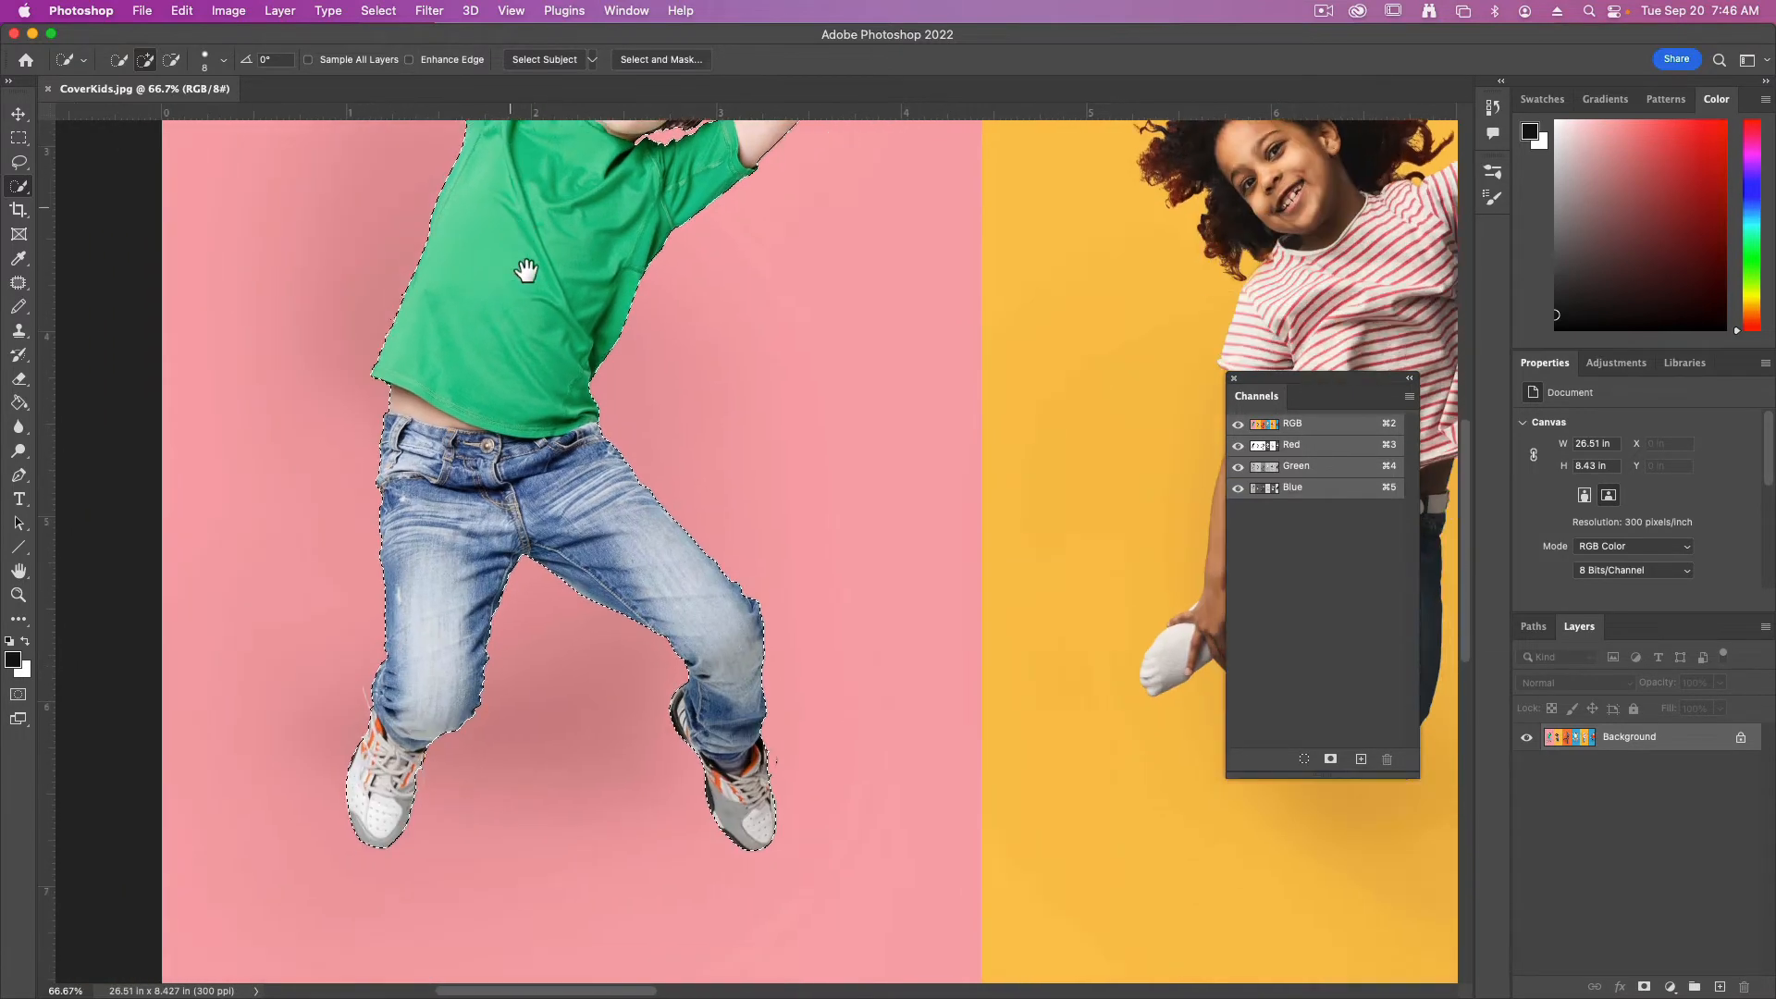
{"action": "scroll", "coordinate": [654, 348], "scroll_direction": "left", "scroll_amount": 2}
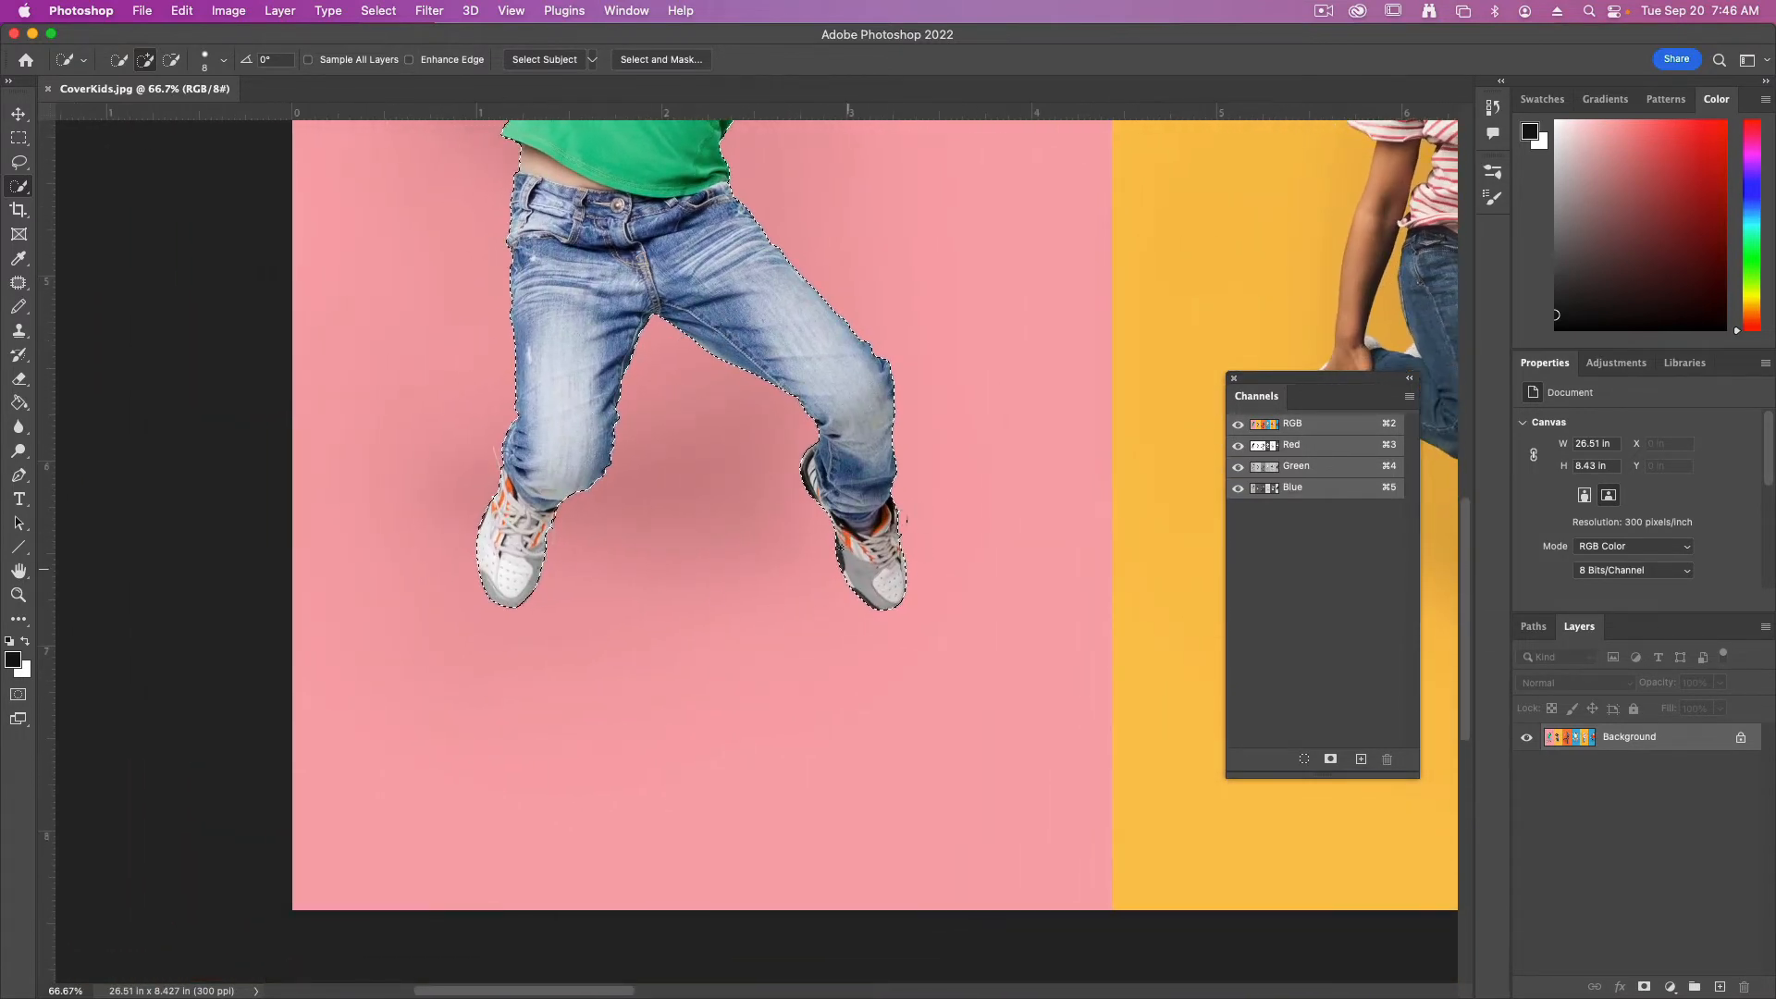
{"action": "scroll", "coordinate": [593, 599], "scroll_direction": "up", "scroll_amount": 10}
{"action": "scroll", "coordinate": [593, 599], "scroll_direction": "right", "scroll_amount": 3}
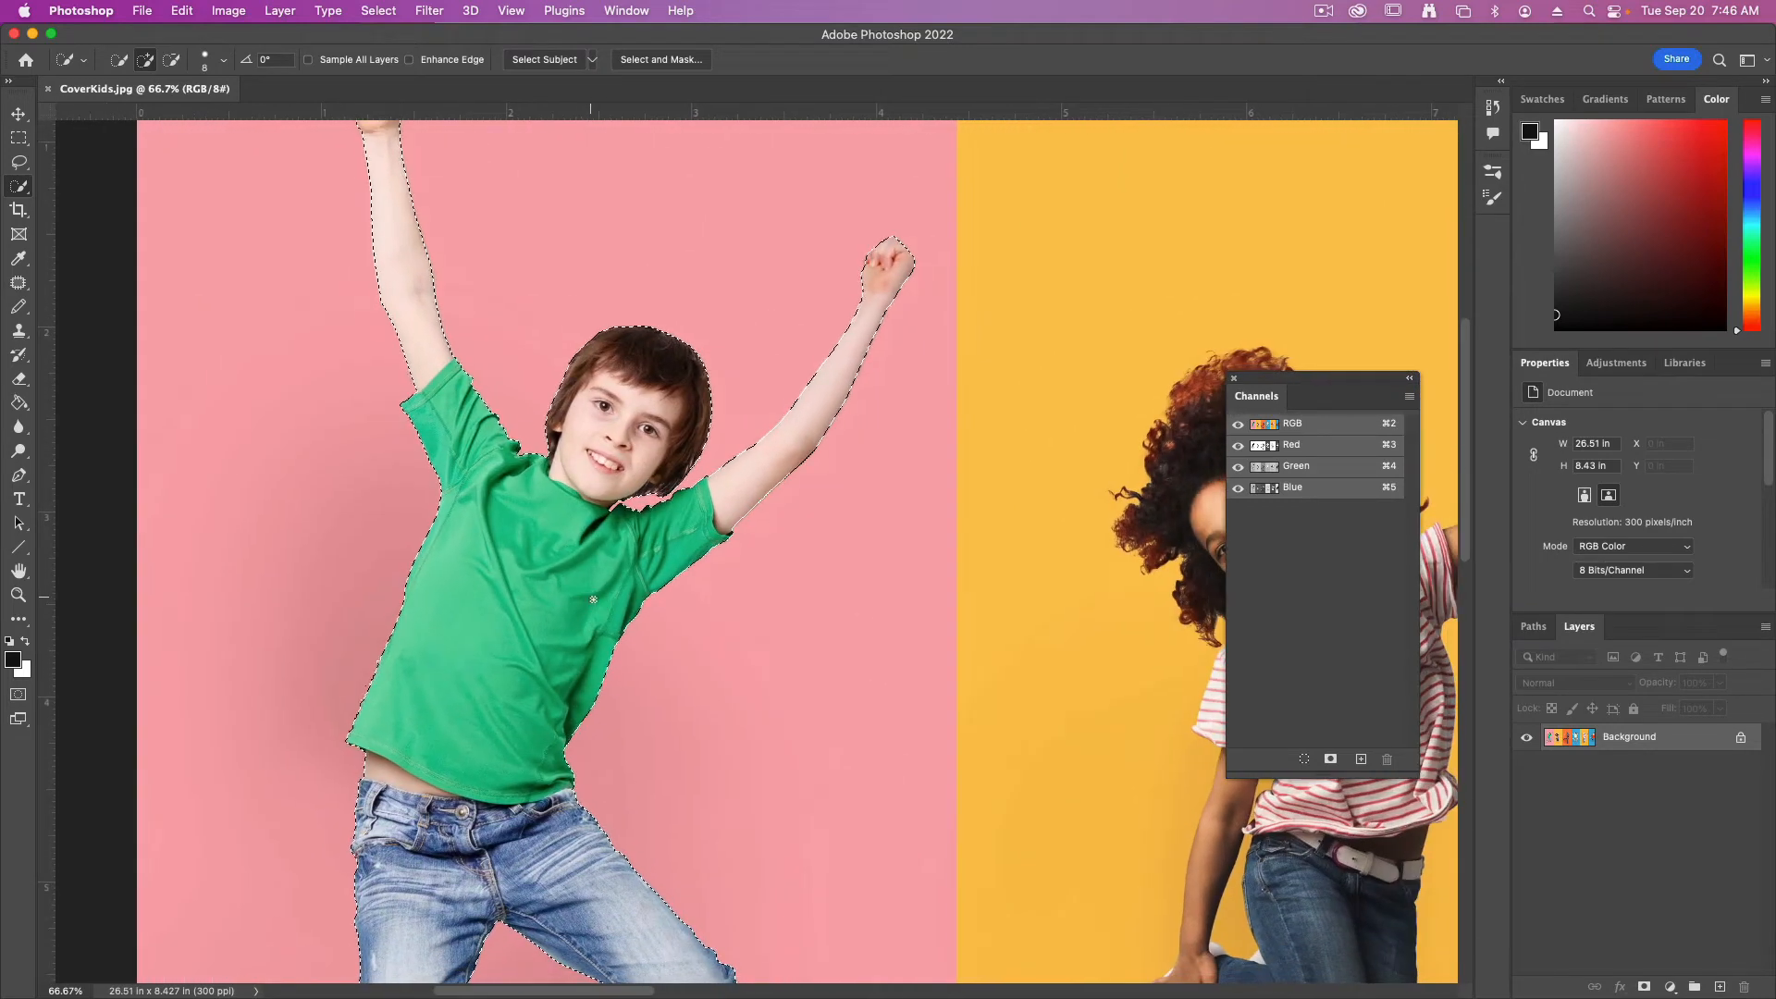
{"action": "key", "text": "super+minus"}
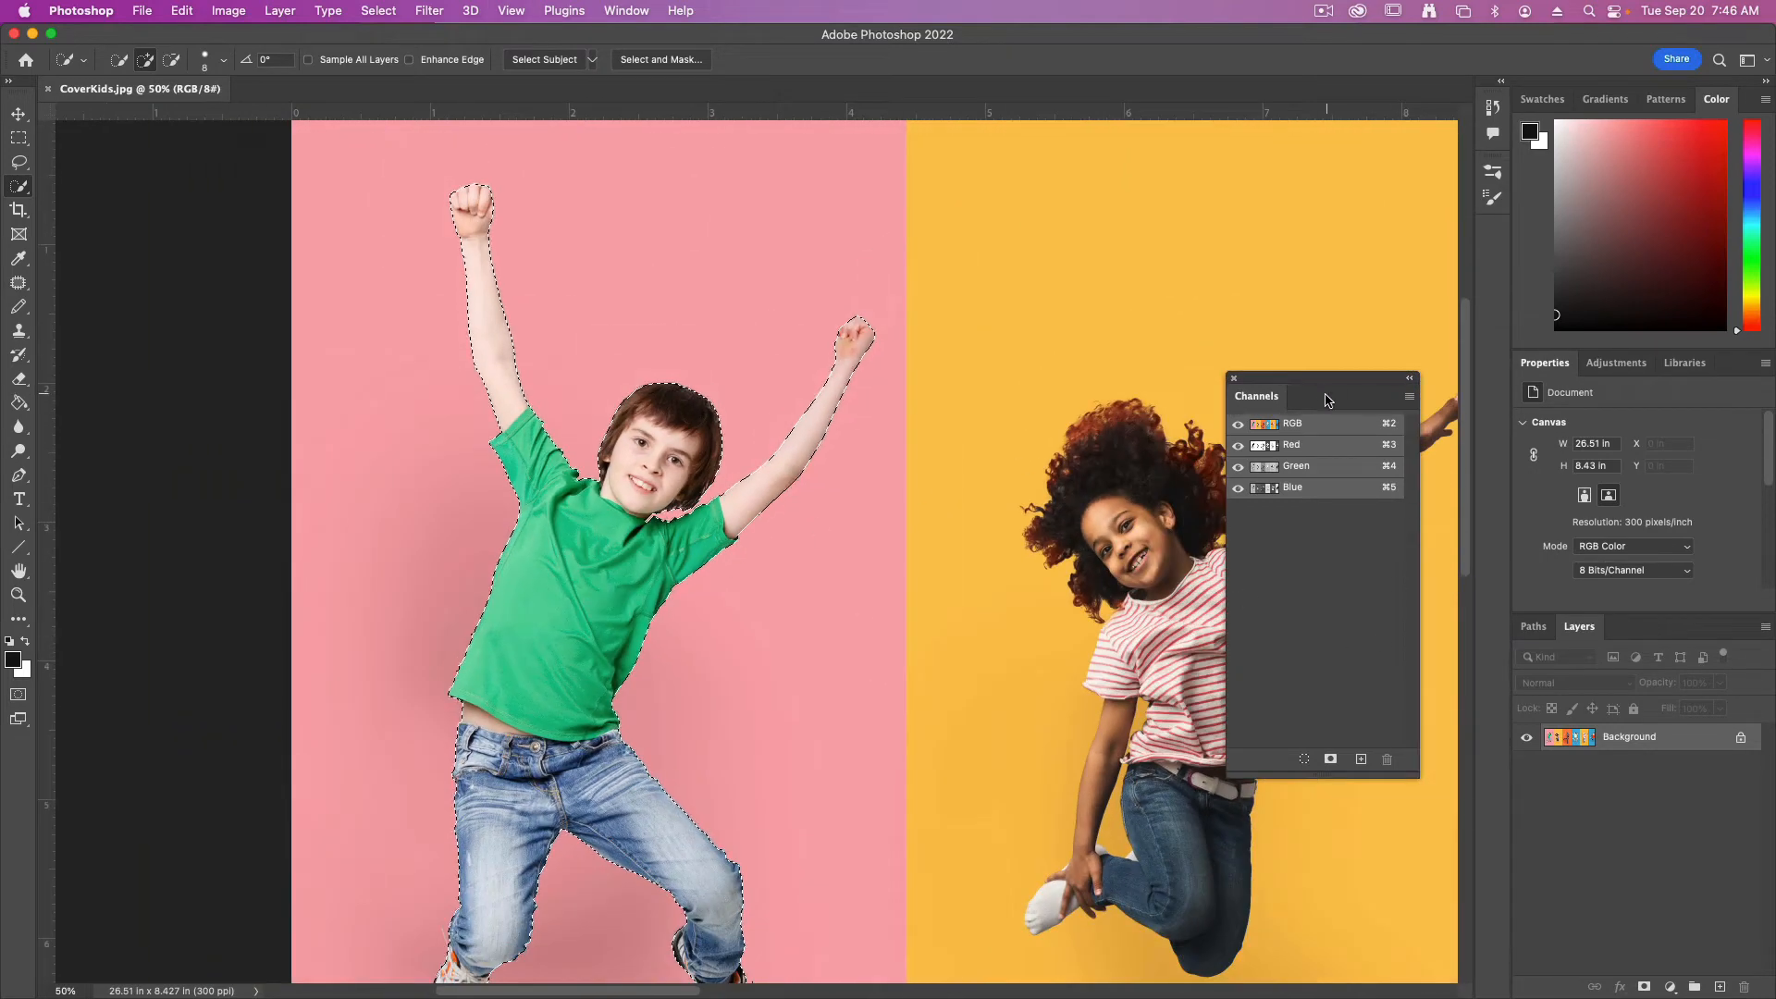
{"action": "left_click_drag", "start_coordinate": [1315, 384], "coordinate": [906, 367]}
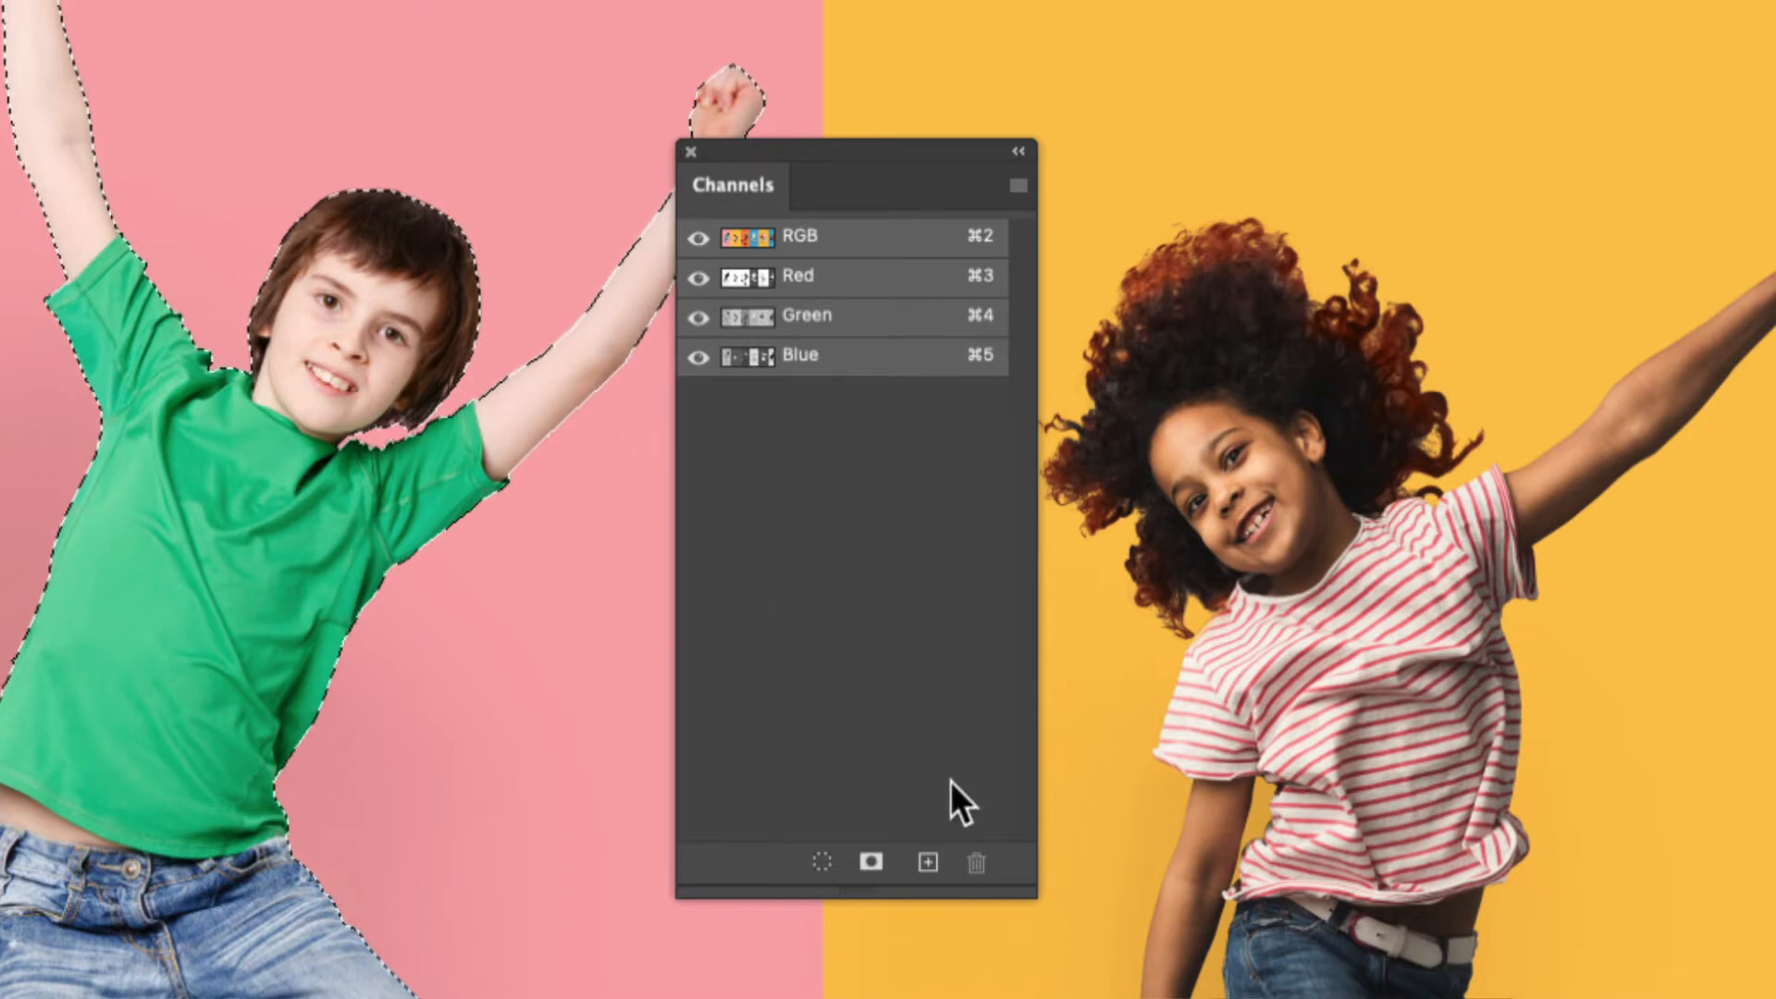
{"action": "left_click", "coordinate": [871, 869]}
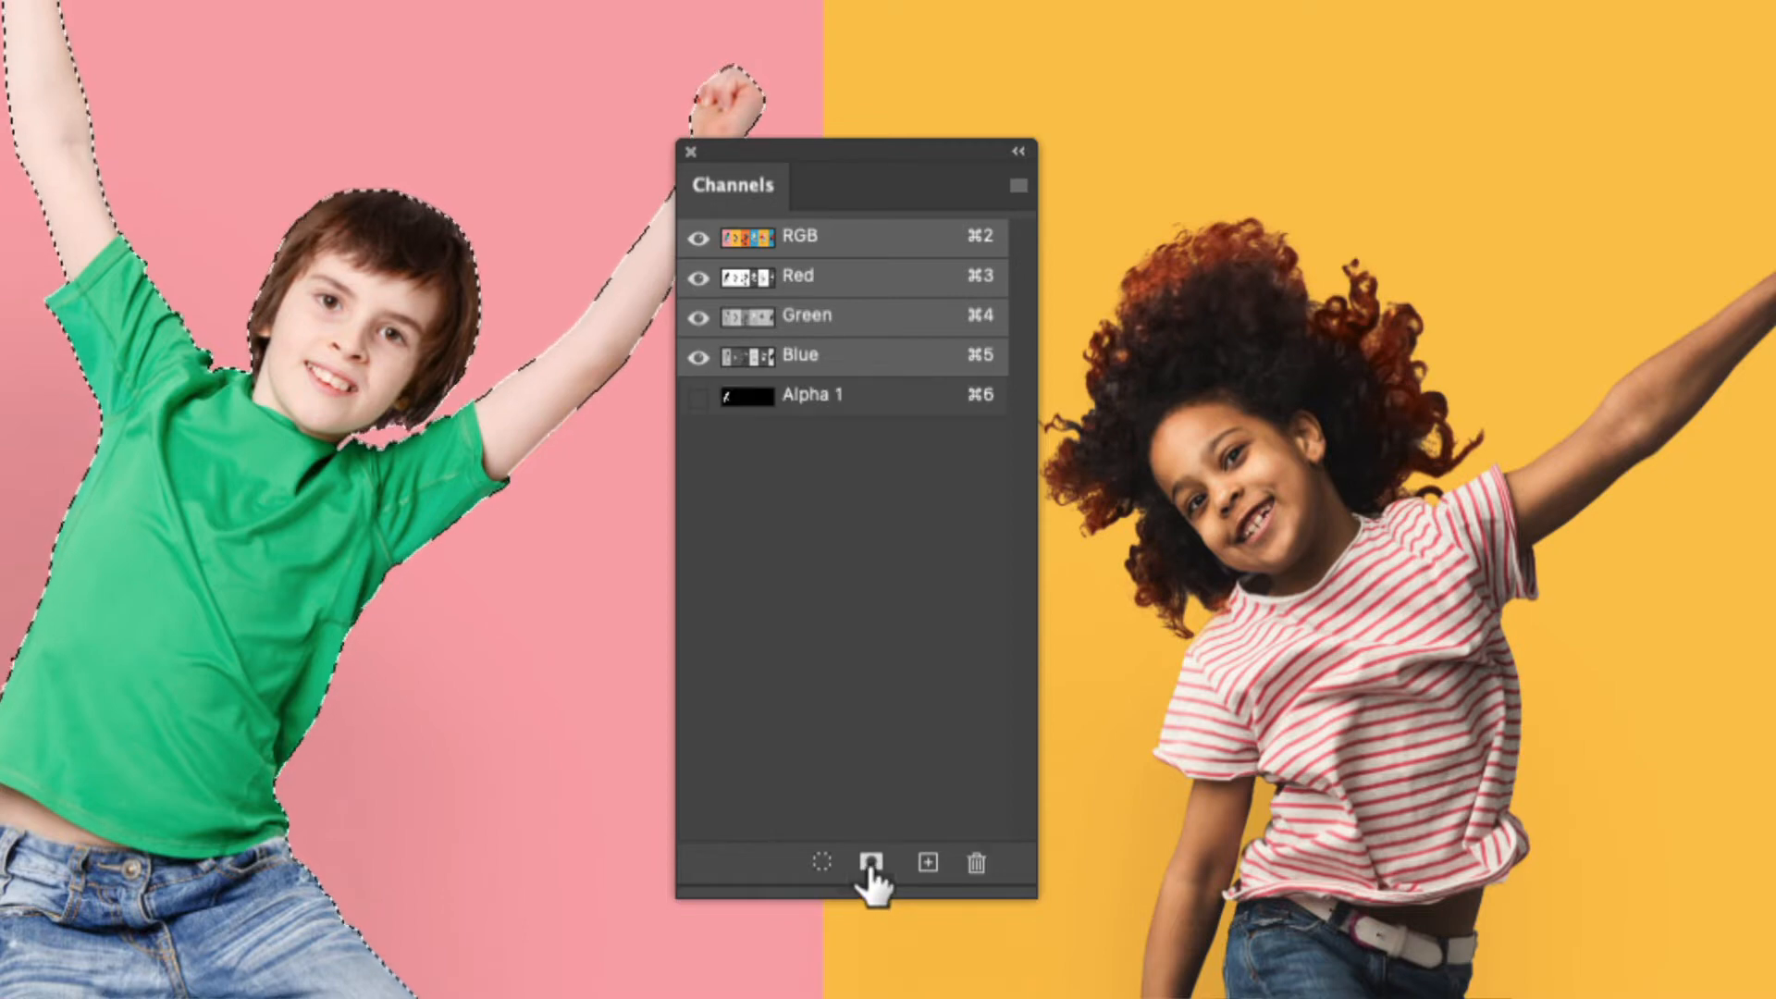
{"action": "double_click", "coordinate": [820, 403]}
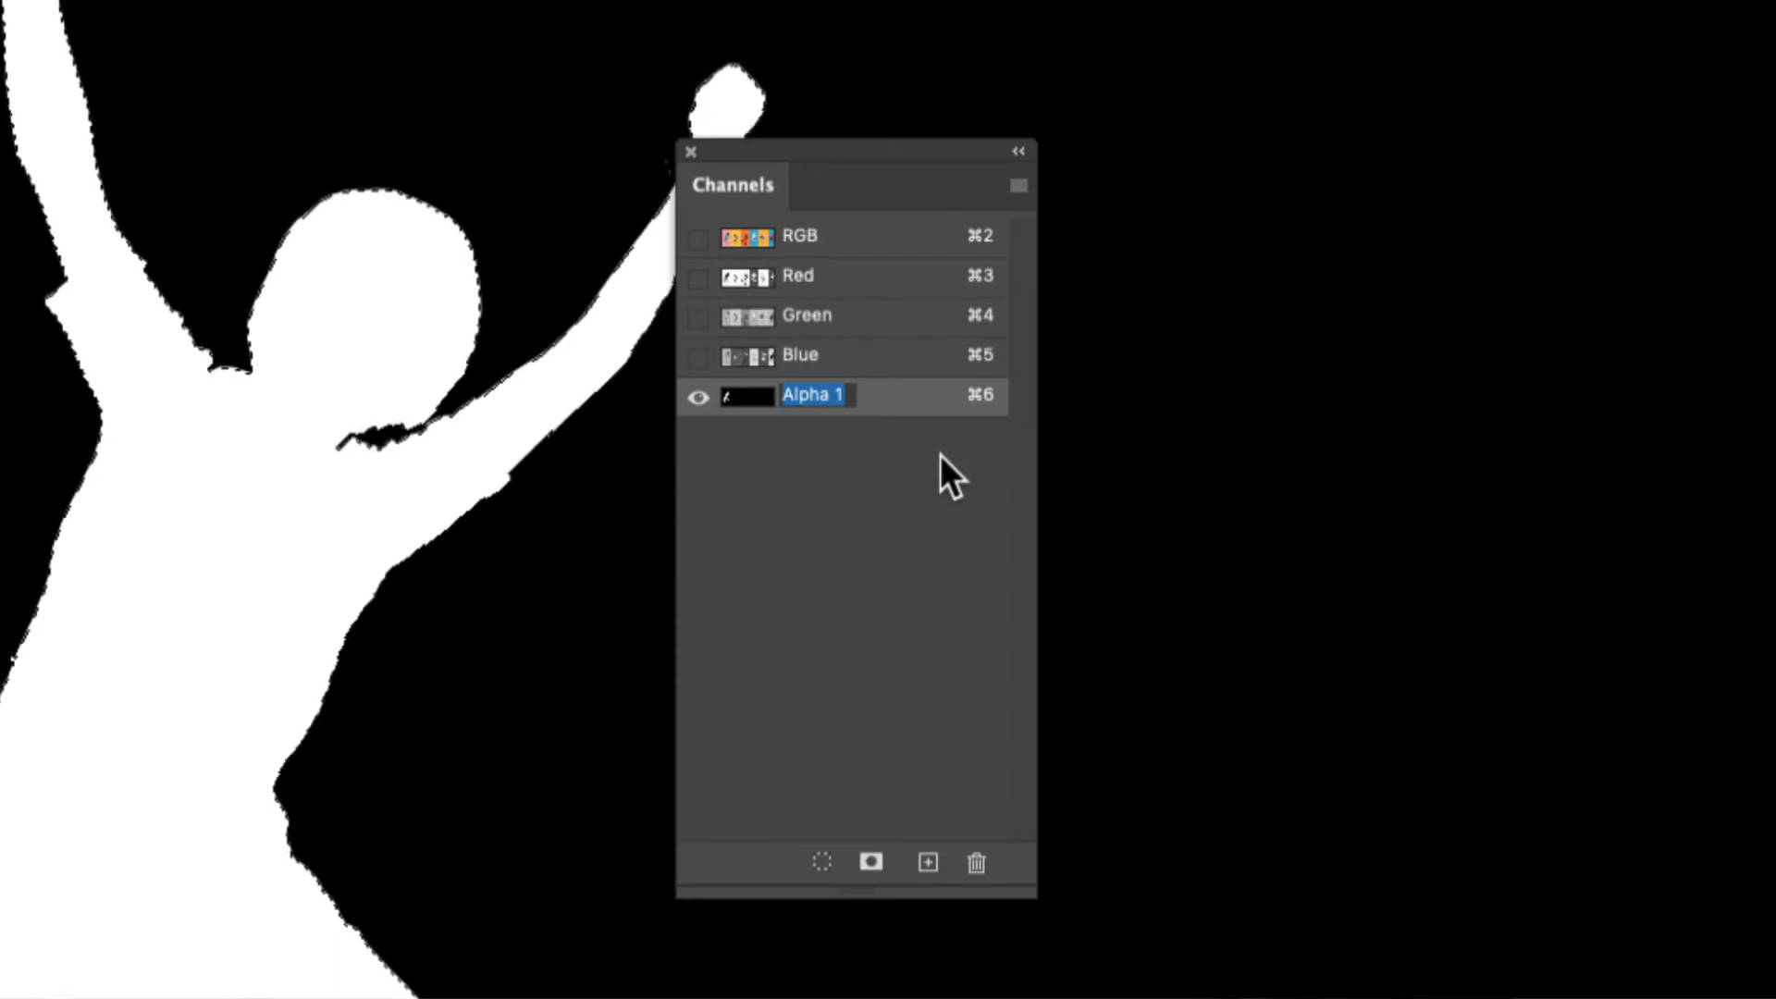
{"action": "type", "text": "Kid1"}
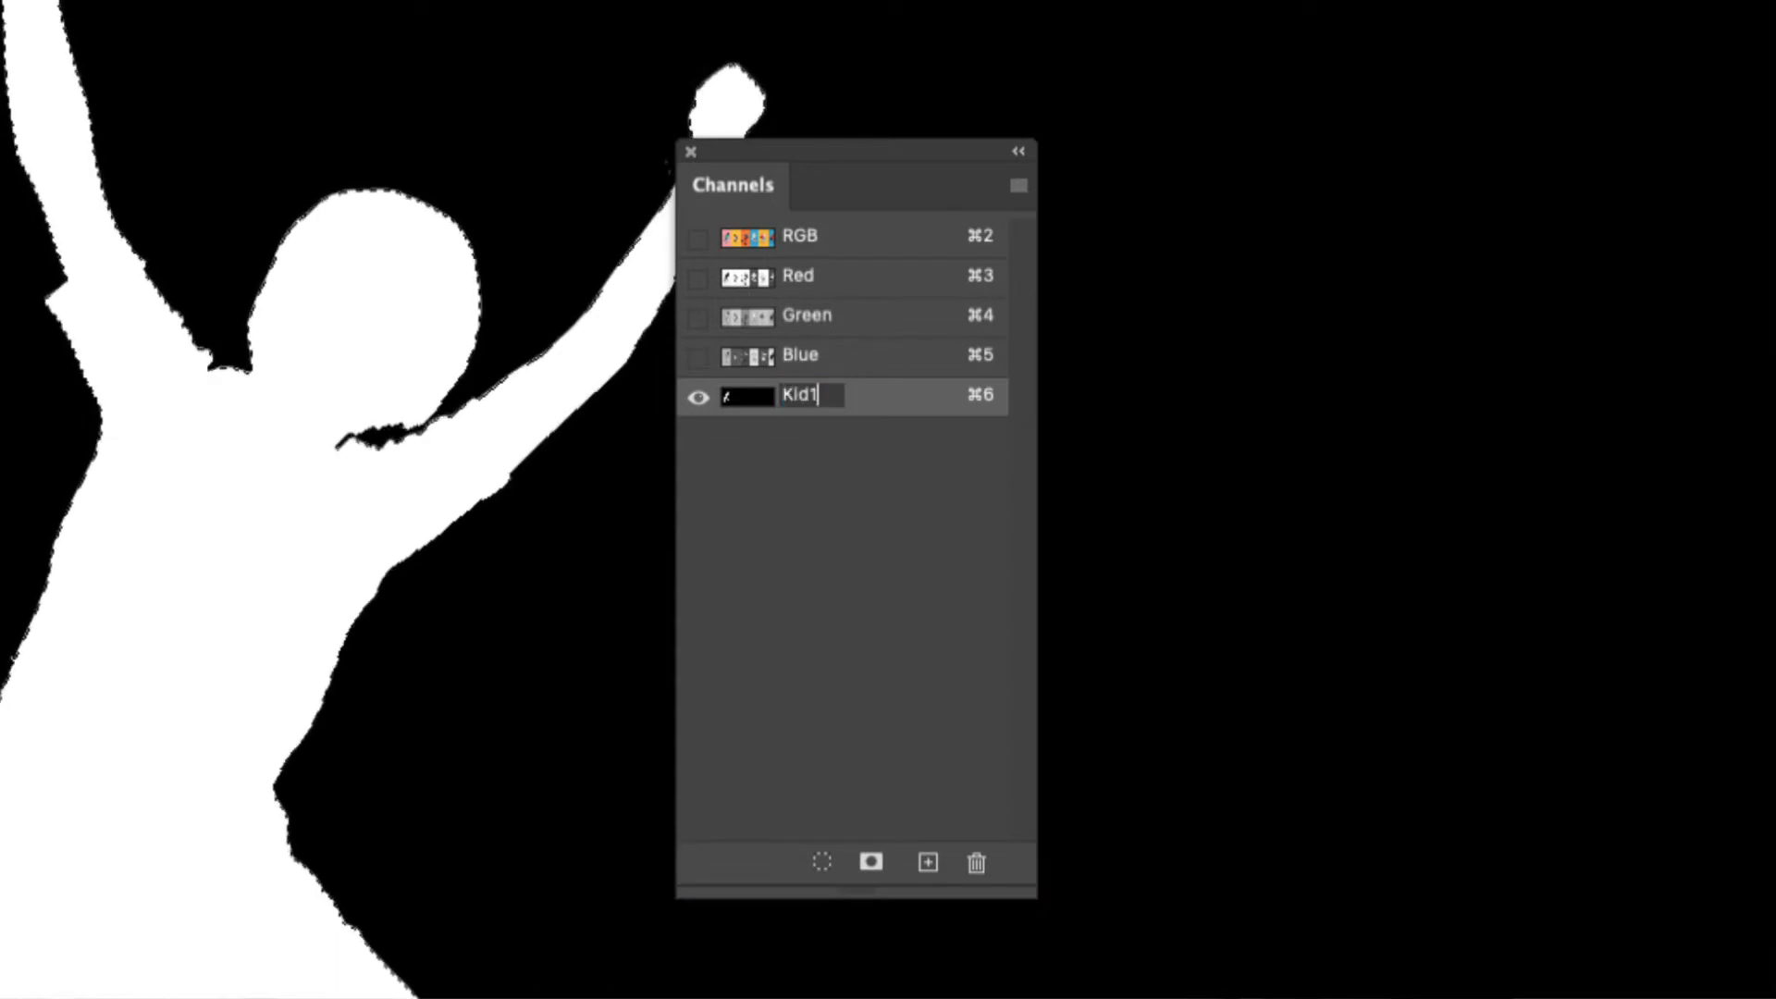
Finish naming the Kid1 channel, return to the full-color RGB view, and deselect the boy
{"action": "key", "text": "Return"}
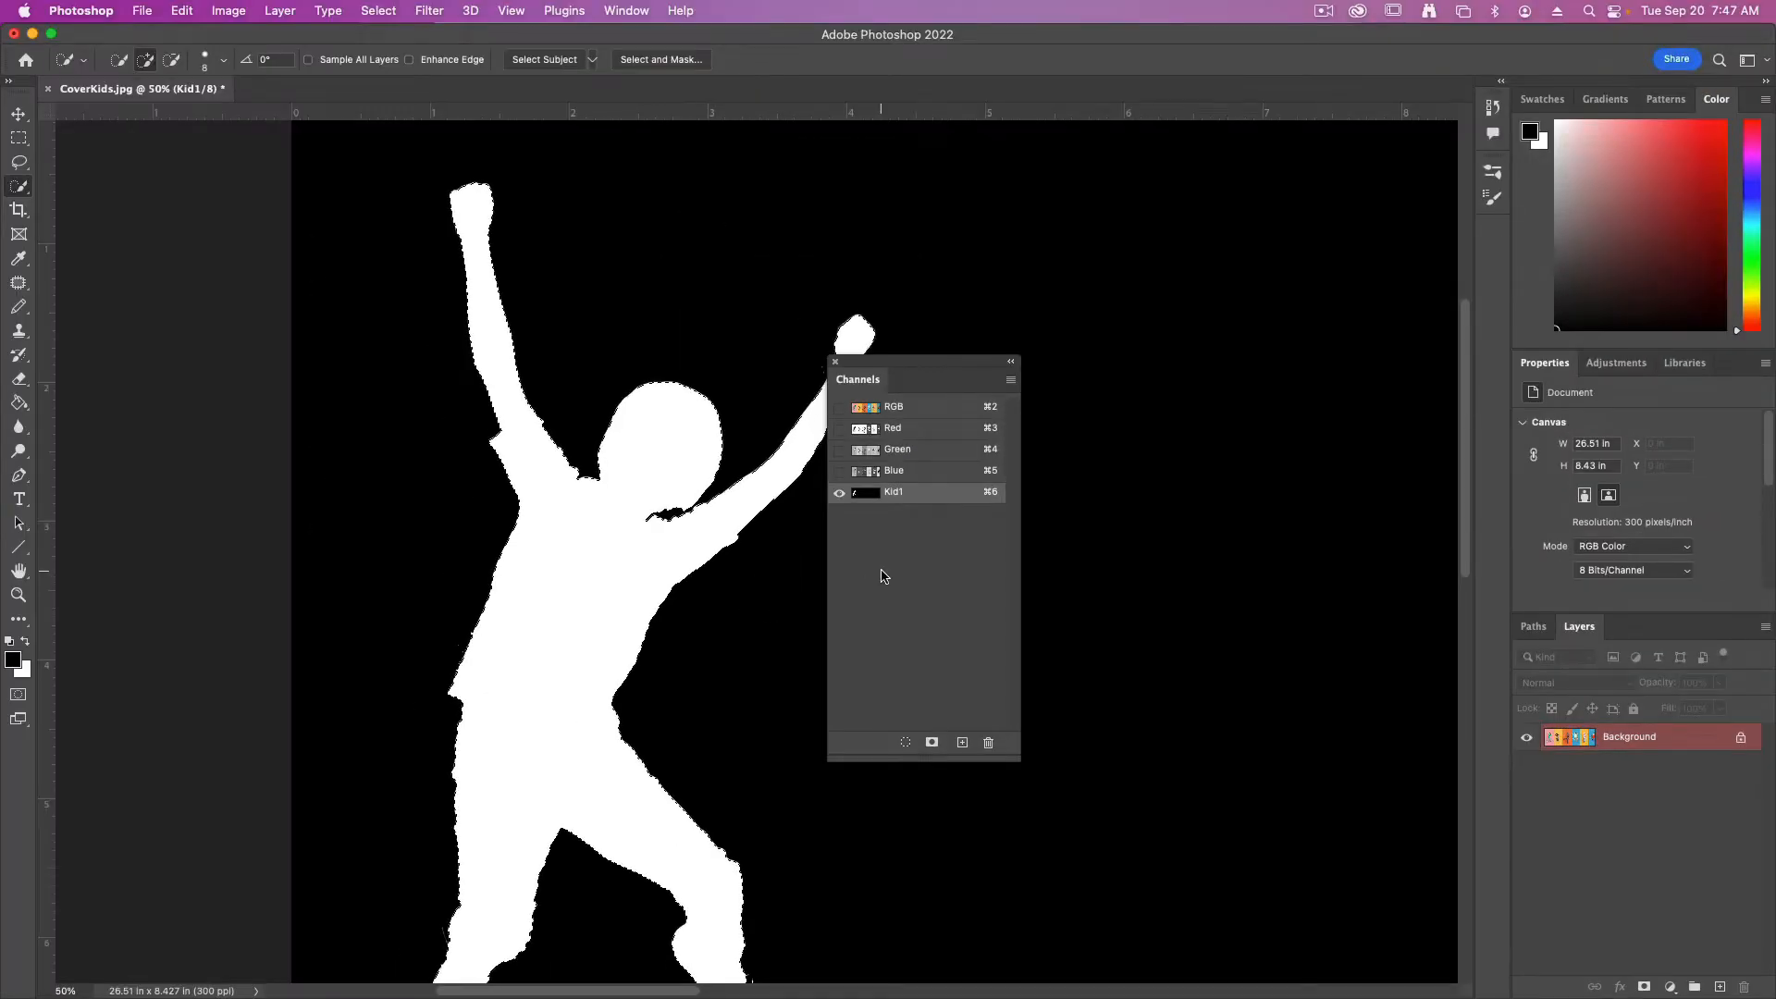
{"action": "left_click", "coordinate": [888, 407]}
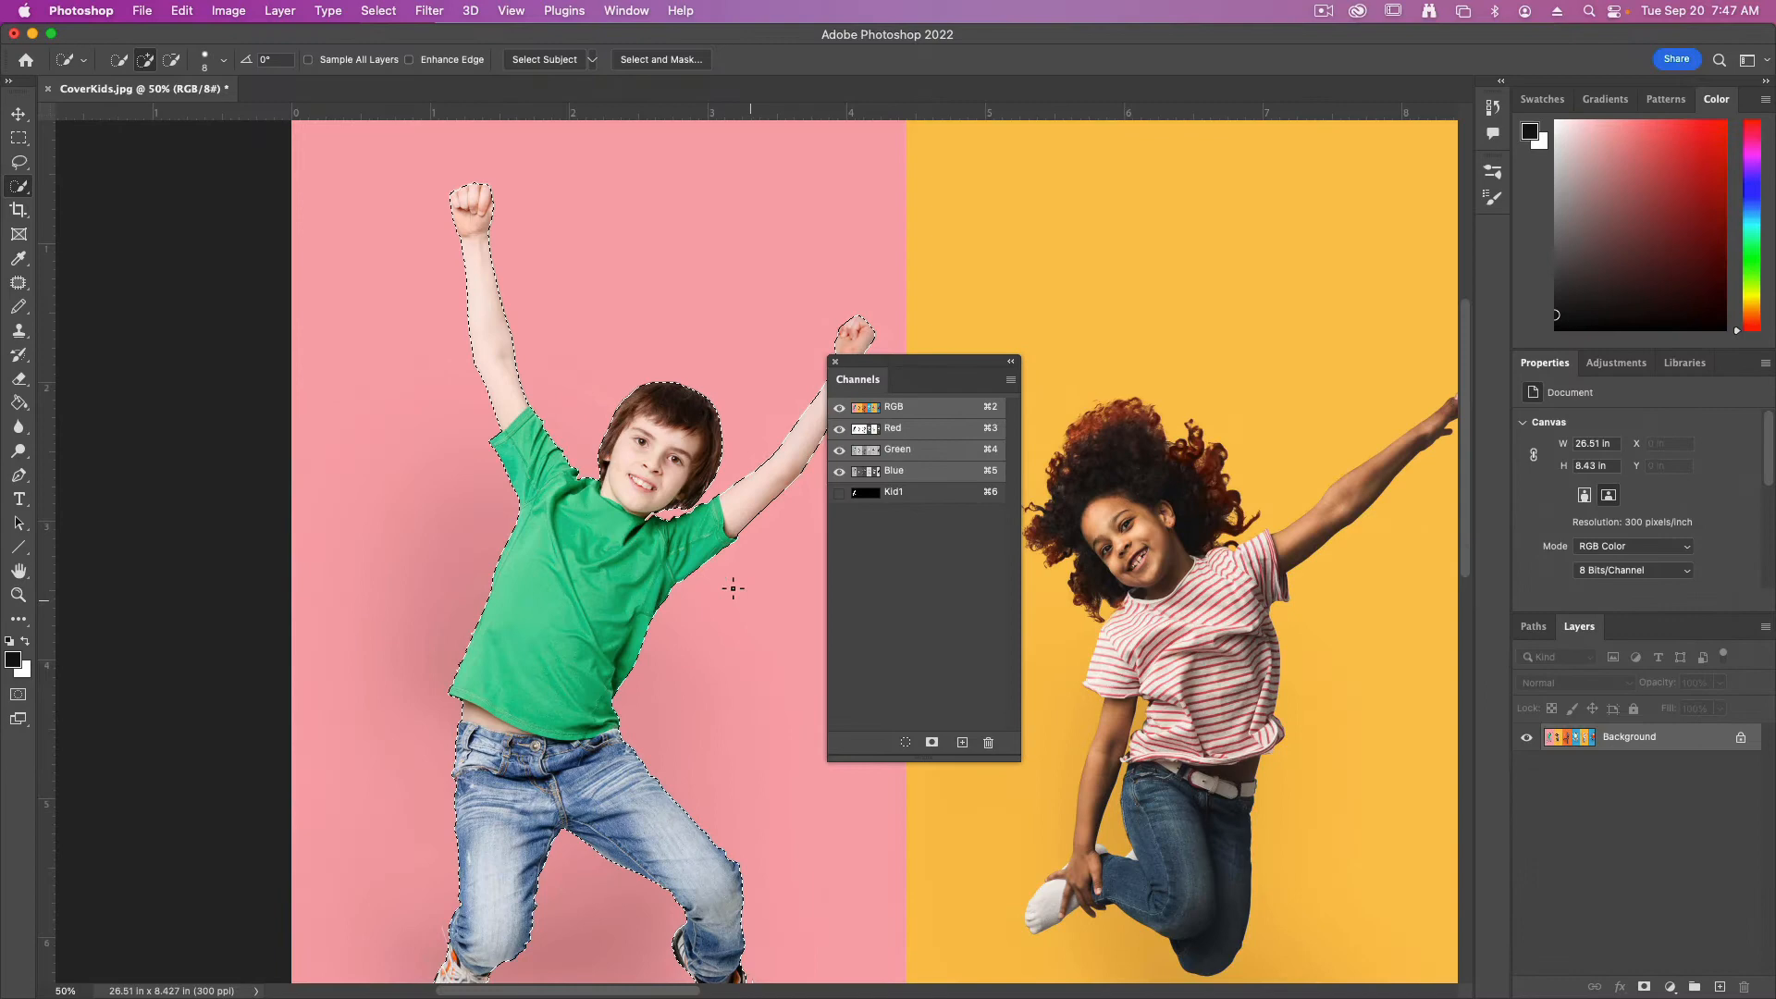
{"action": "left_click", "coordinate": [378, 10]}
{"action": "left_click", "coordinate": [393, 52]}
Move the Channels panel off the curly-haired girl and draw a rectangular marquee around her, keeping it inside the yellow background
{"action": "left_click_drag", "start_coordinate": [904, 372], "coordinate": [458, 418]}
{"action": "scroll", "coordinate": [761, 410], "scroll_direction": "right", "scroll_amount": 5}
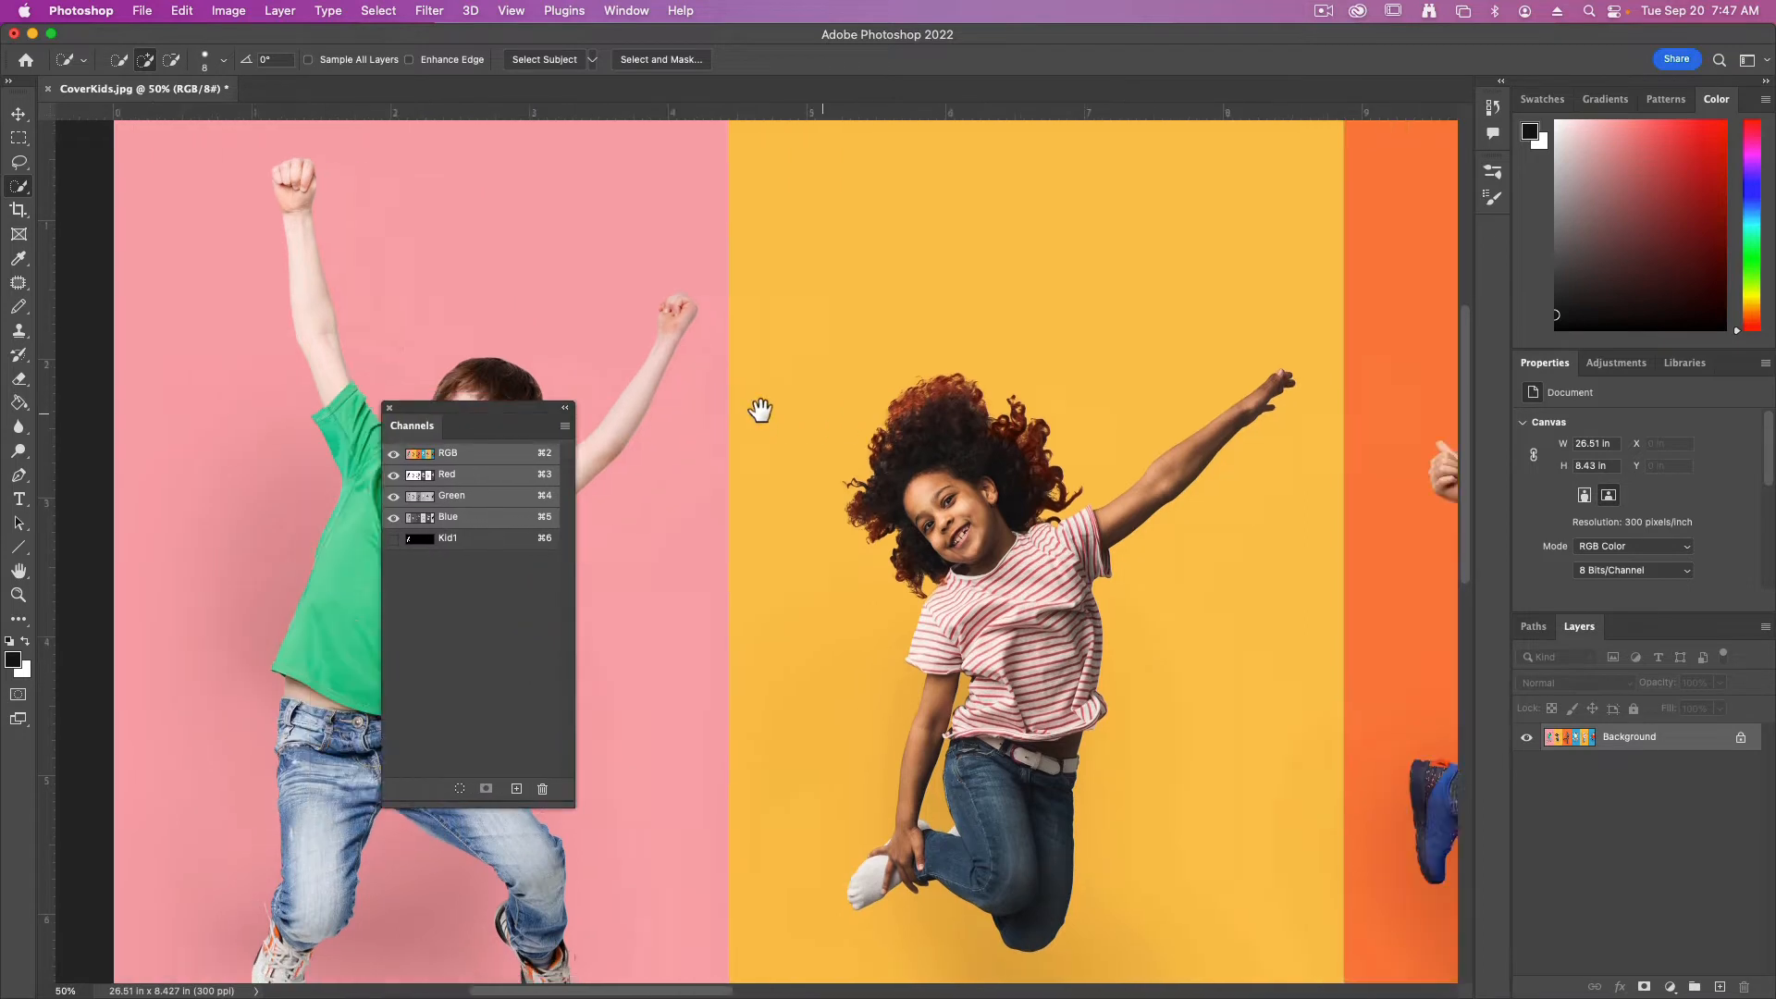
{"action": "scroll", "coordinate": [760, 410], "scroll_direction": "down", "scroll_amount": 3}
{"action": "scroll", "coordinate": [761, 410], "scroll_direction": "right", "scroll_amount": 3}
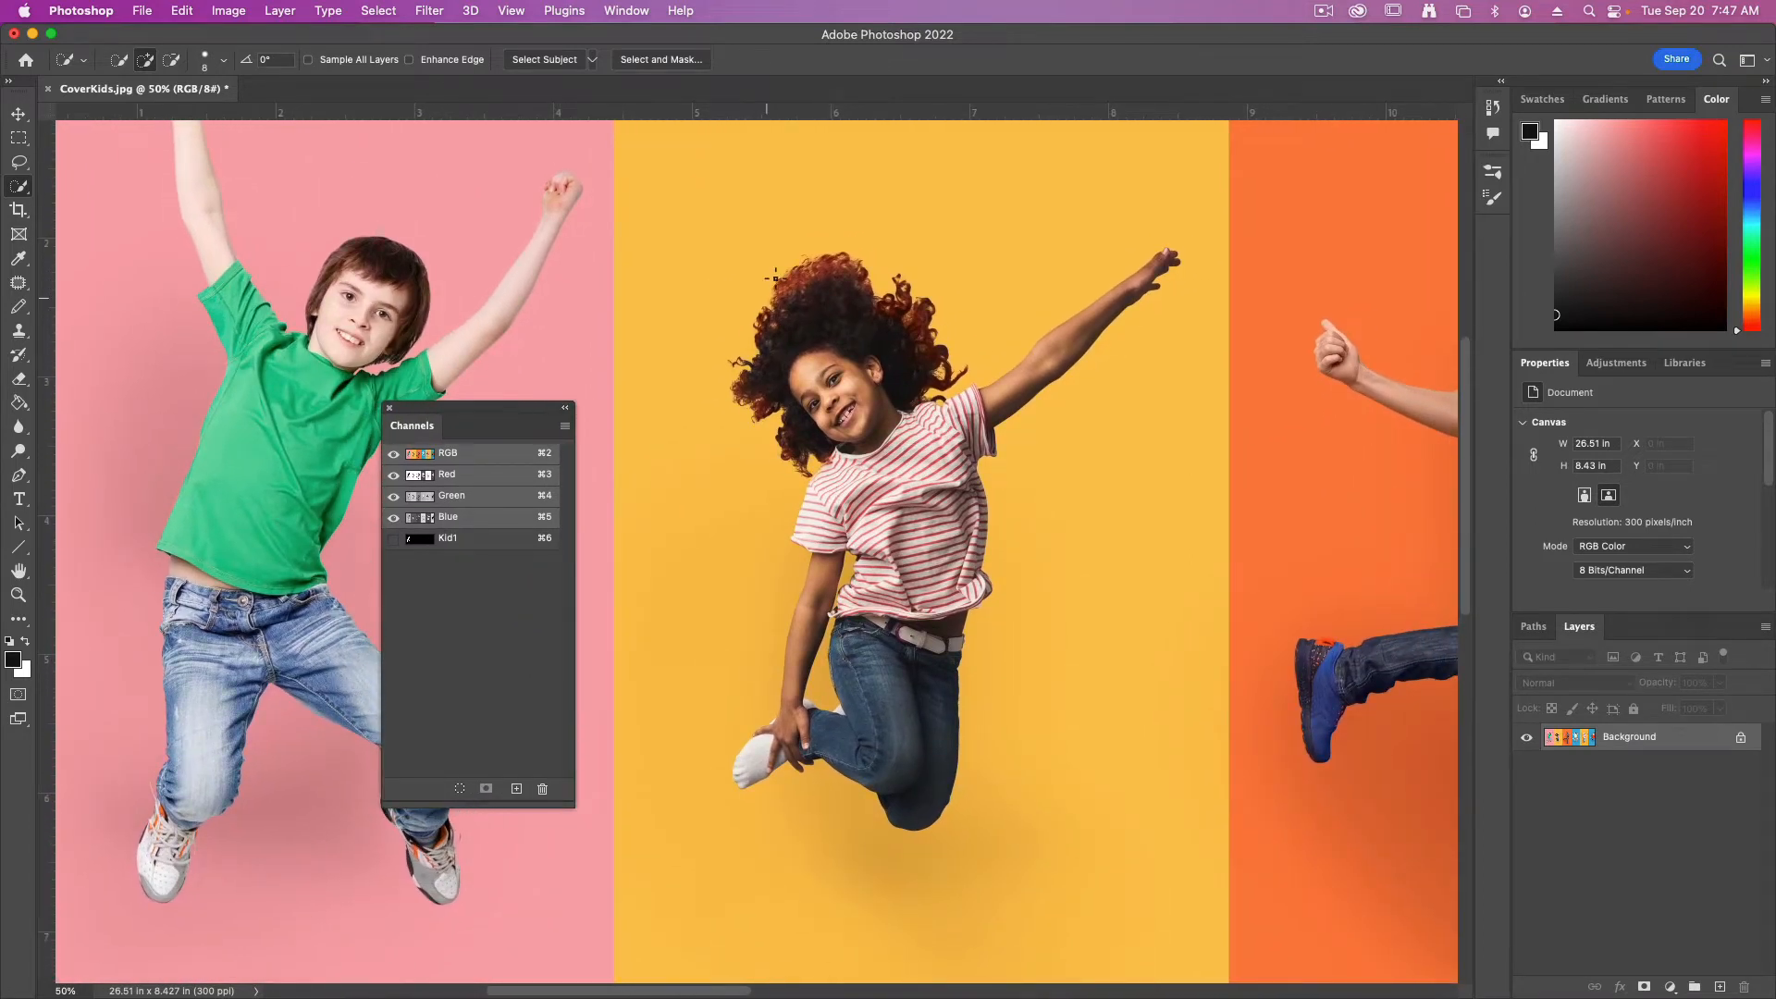
{"action": "left_click", "coordinate": [19, 139]}
{"action": "left_click_drag", "start_coordinate": [654, 175], "coordinate": [1209, 871]}
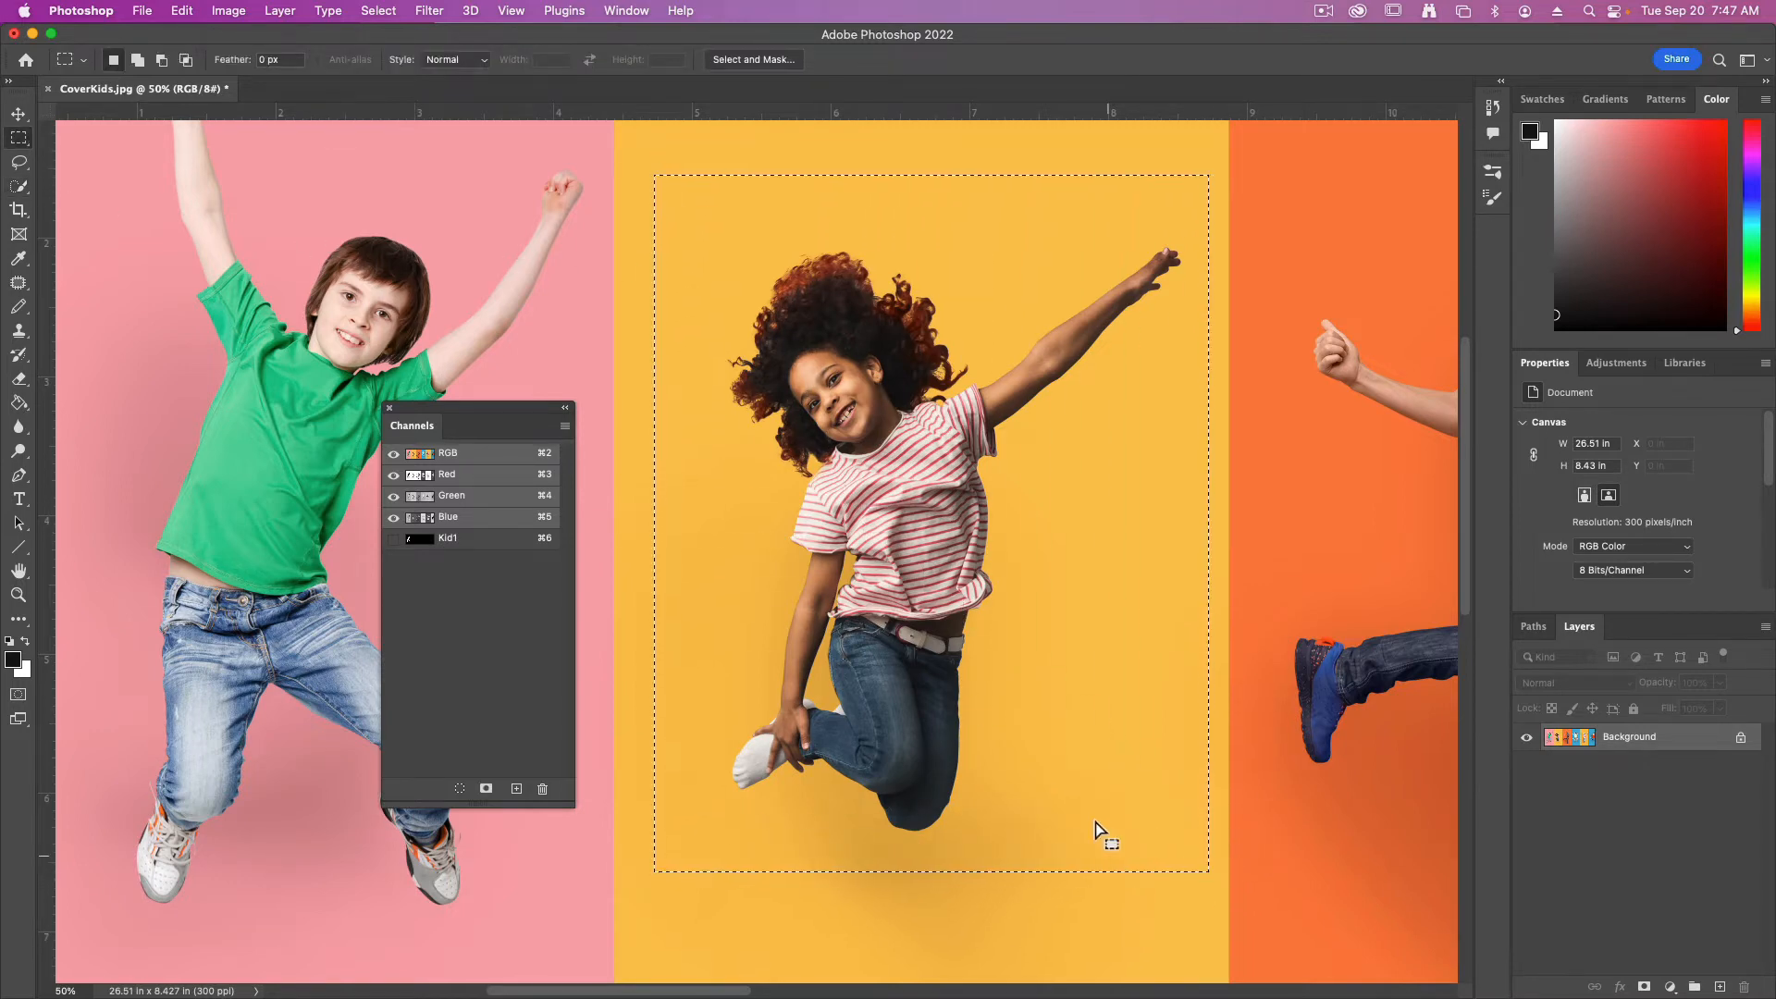
Subtract the yellow background from the selection with the Magic Wand, including the gap between the girl's arm and leg
{"action": "left_click_drag", "start_coordinate": [19, 186], "coordinate": [92, 219]}
{"action": "key", "text": "alt"}
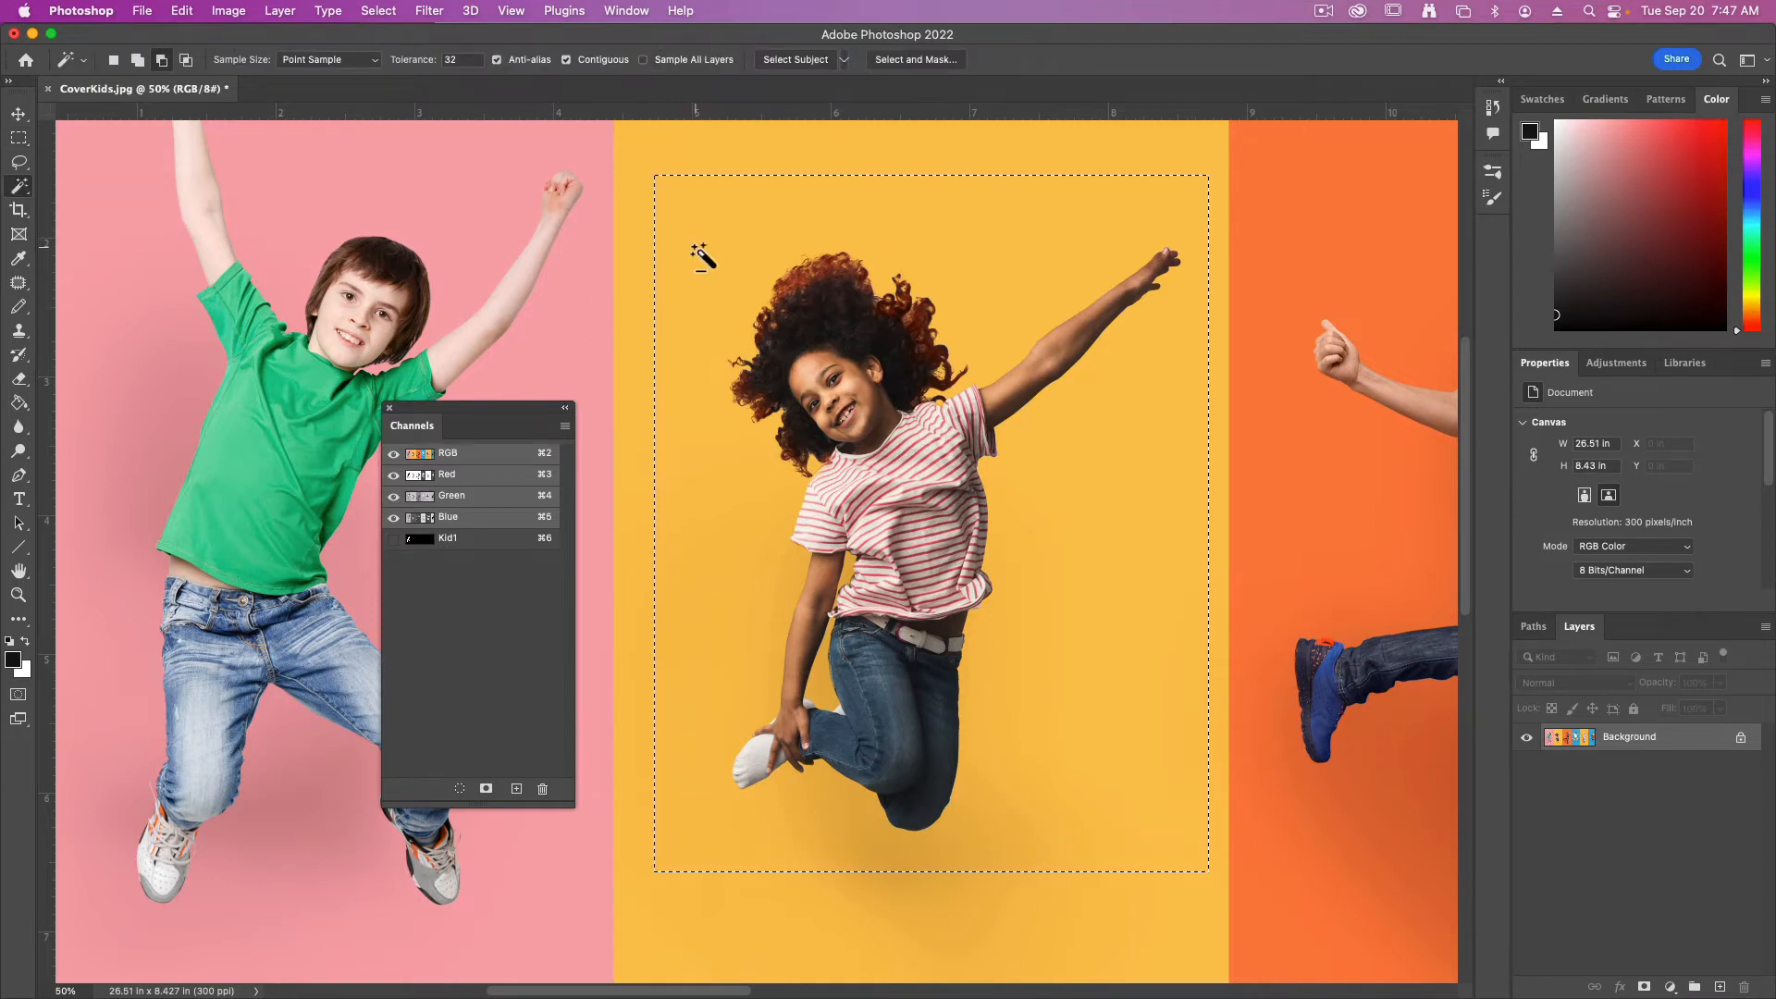
{"action": "left_click", "coordinate": [712, 253], "text": "alt"}
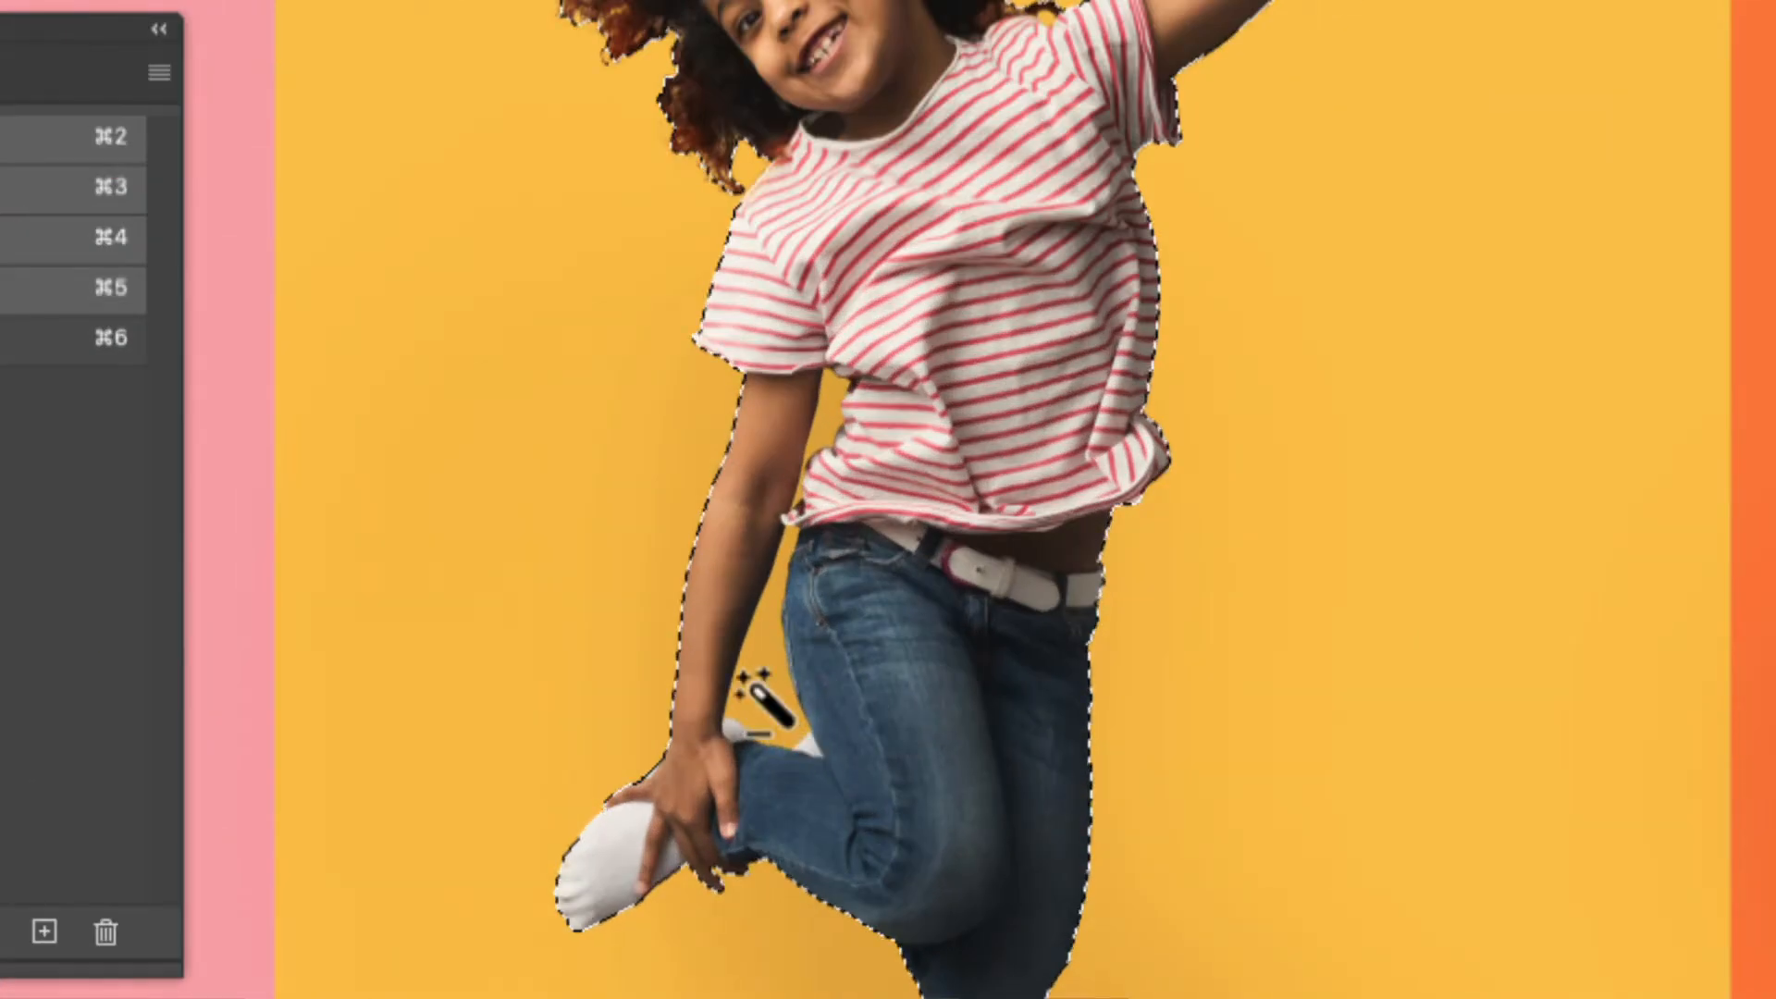
{"action": "left_click", "coordinate": [751, 696], "text": "alt"}
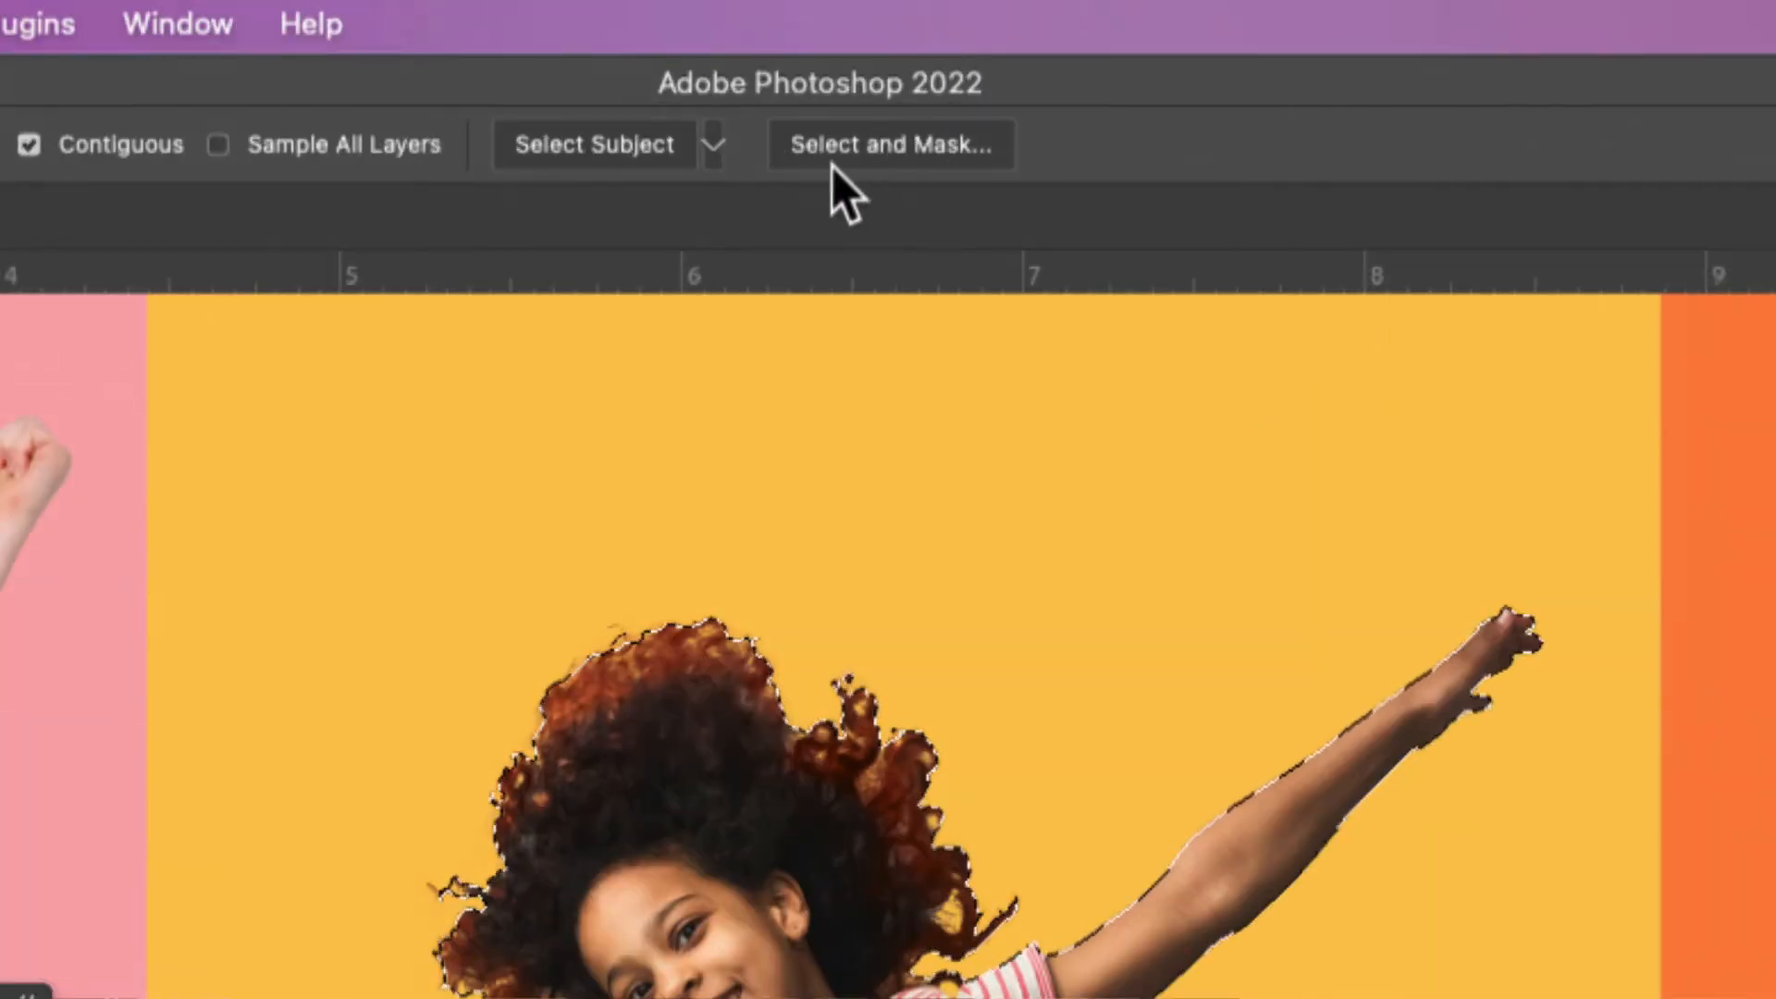
Open the girl's selection in Select and Mask, preview it On Black, and lower the preview opacity so the background shows faintly
{"action": "left_click", "coordinate": [875, 152]}
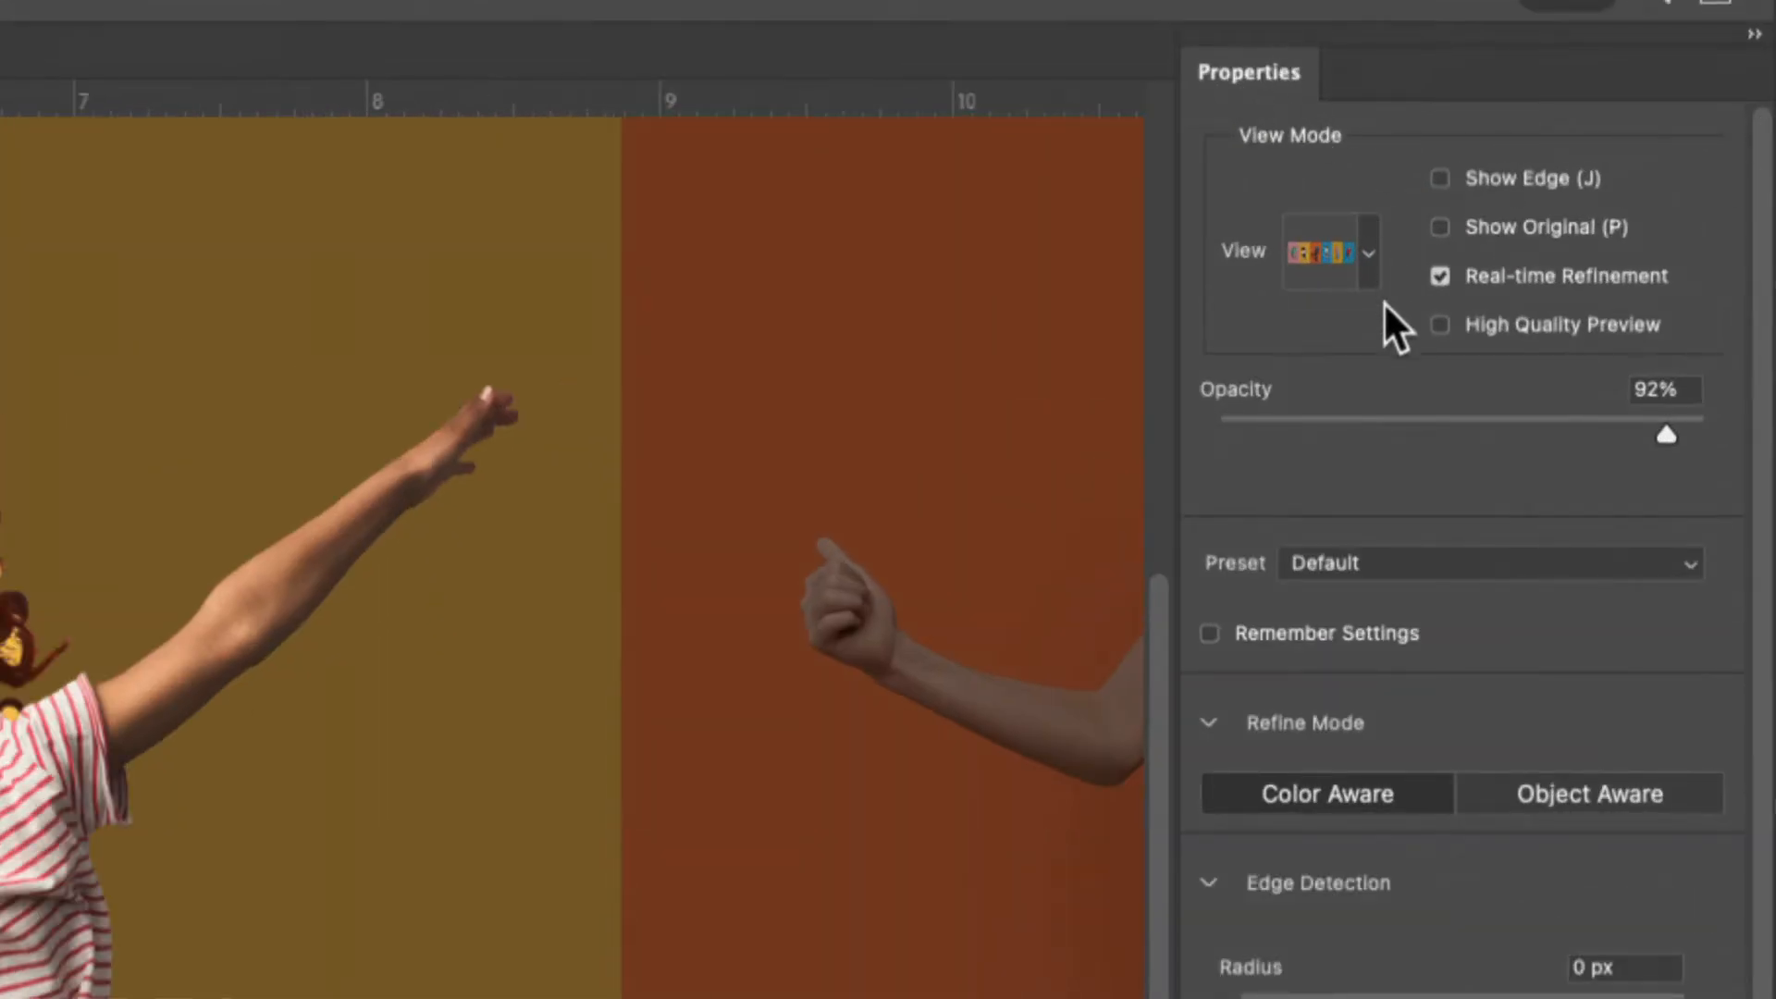
{"action": "left_click", "coordinate": [1372, 263]}
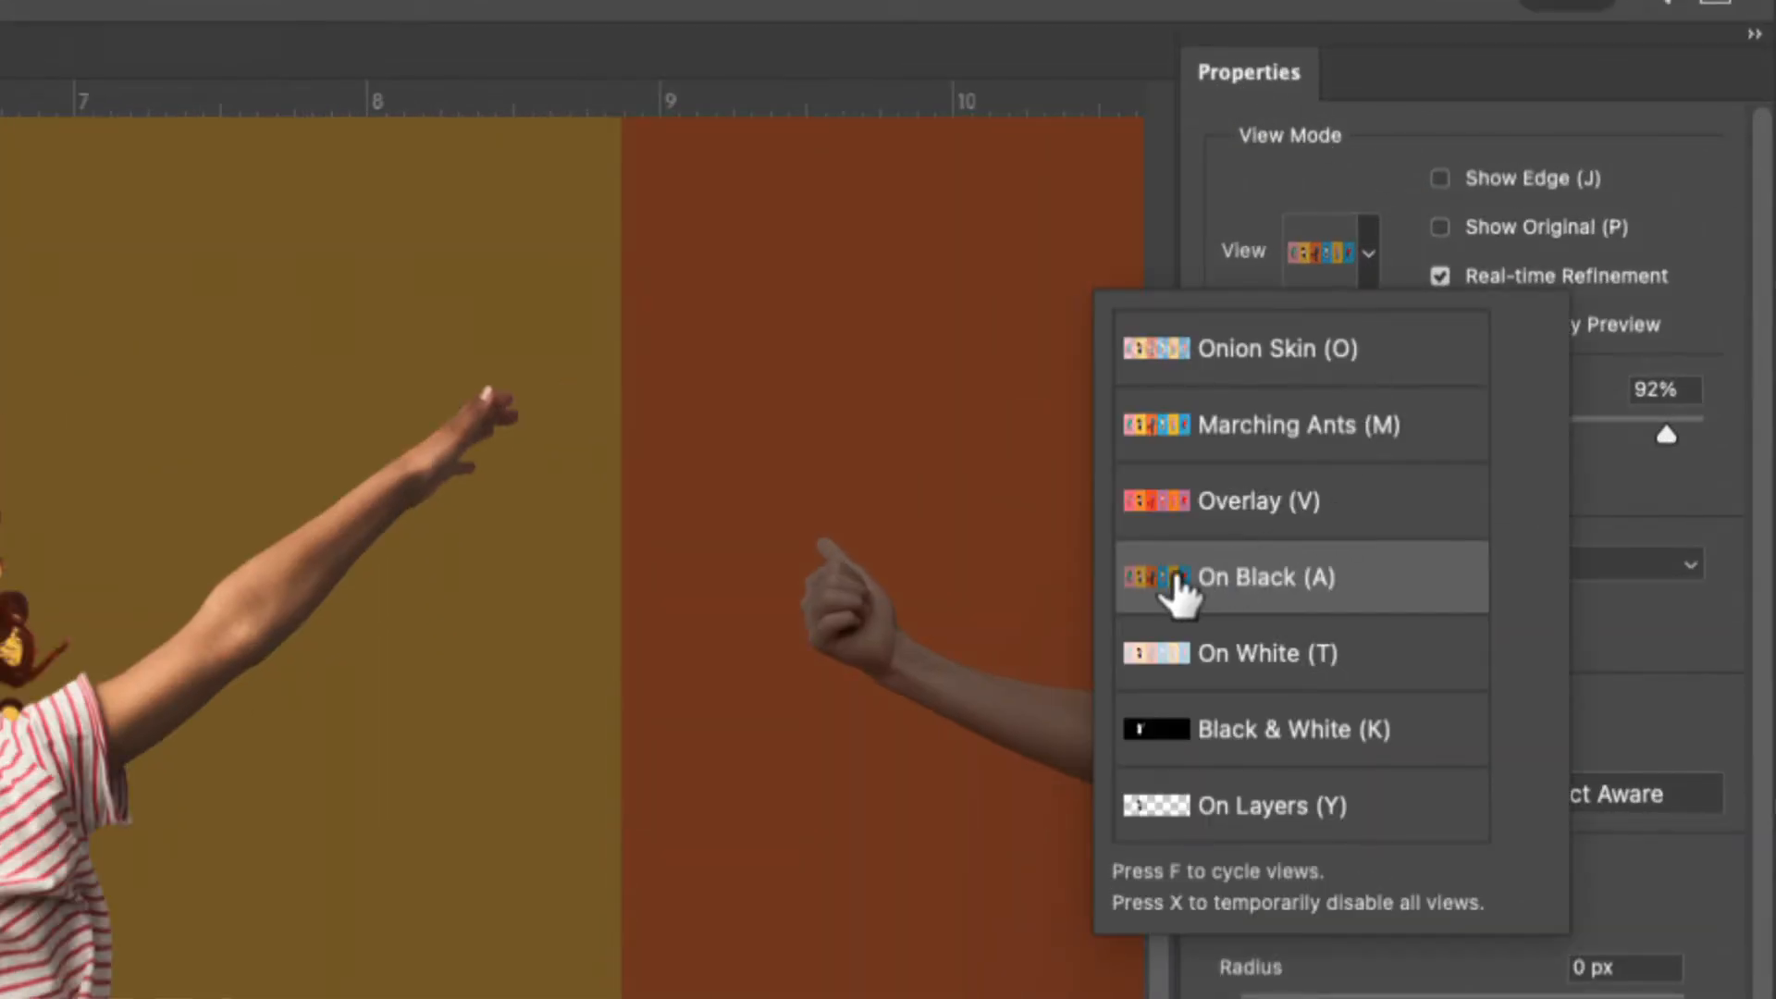
{"action": "left_click", "coordinate": [1175, 581]}
{"action": "left_click", "coordinate": [1679, 433]}
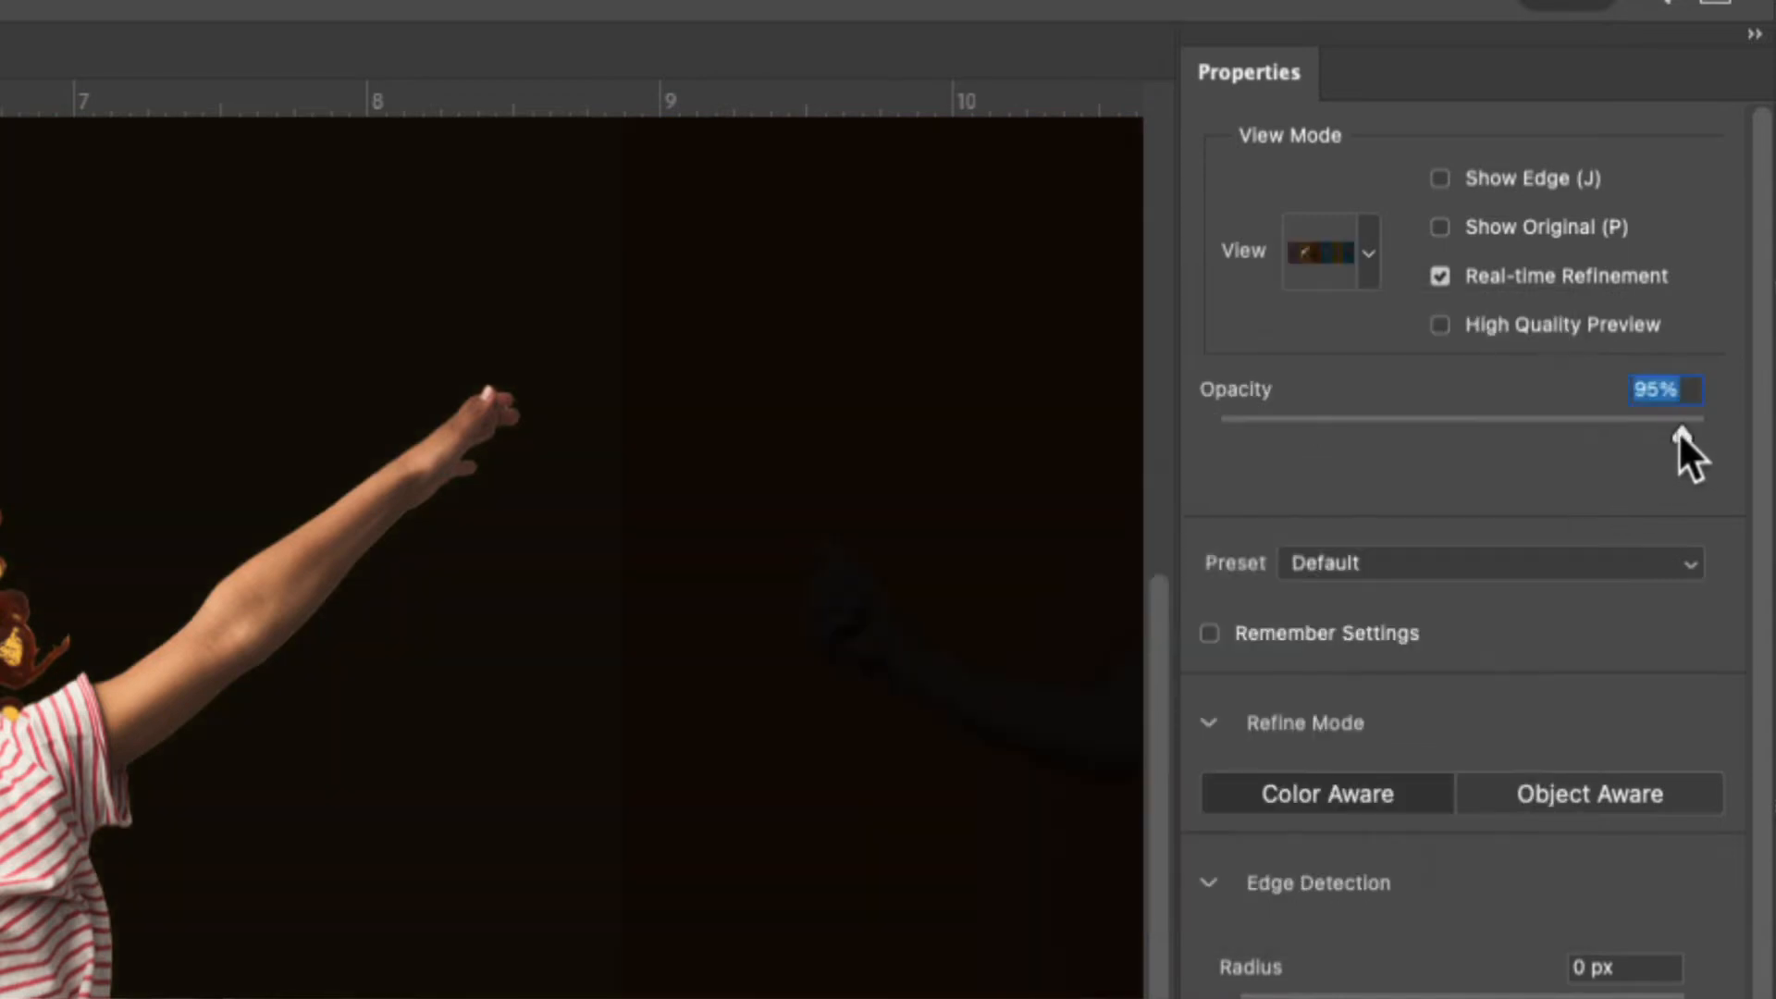
{"action": "left_click_drag", "start_coordinate": [1678, 433], "coordinate": [1606, 424]}
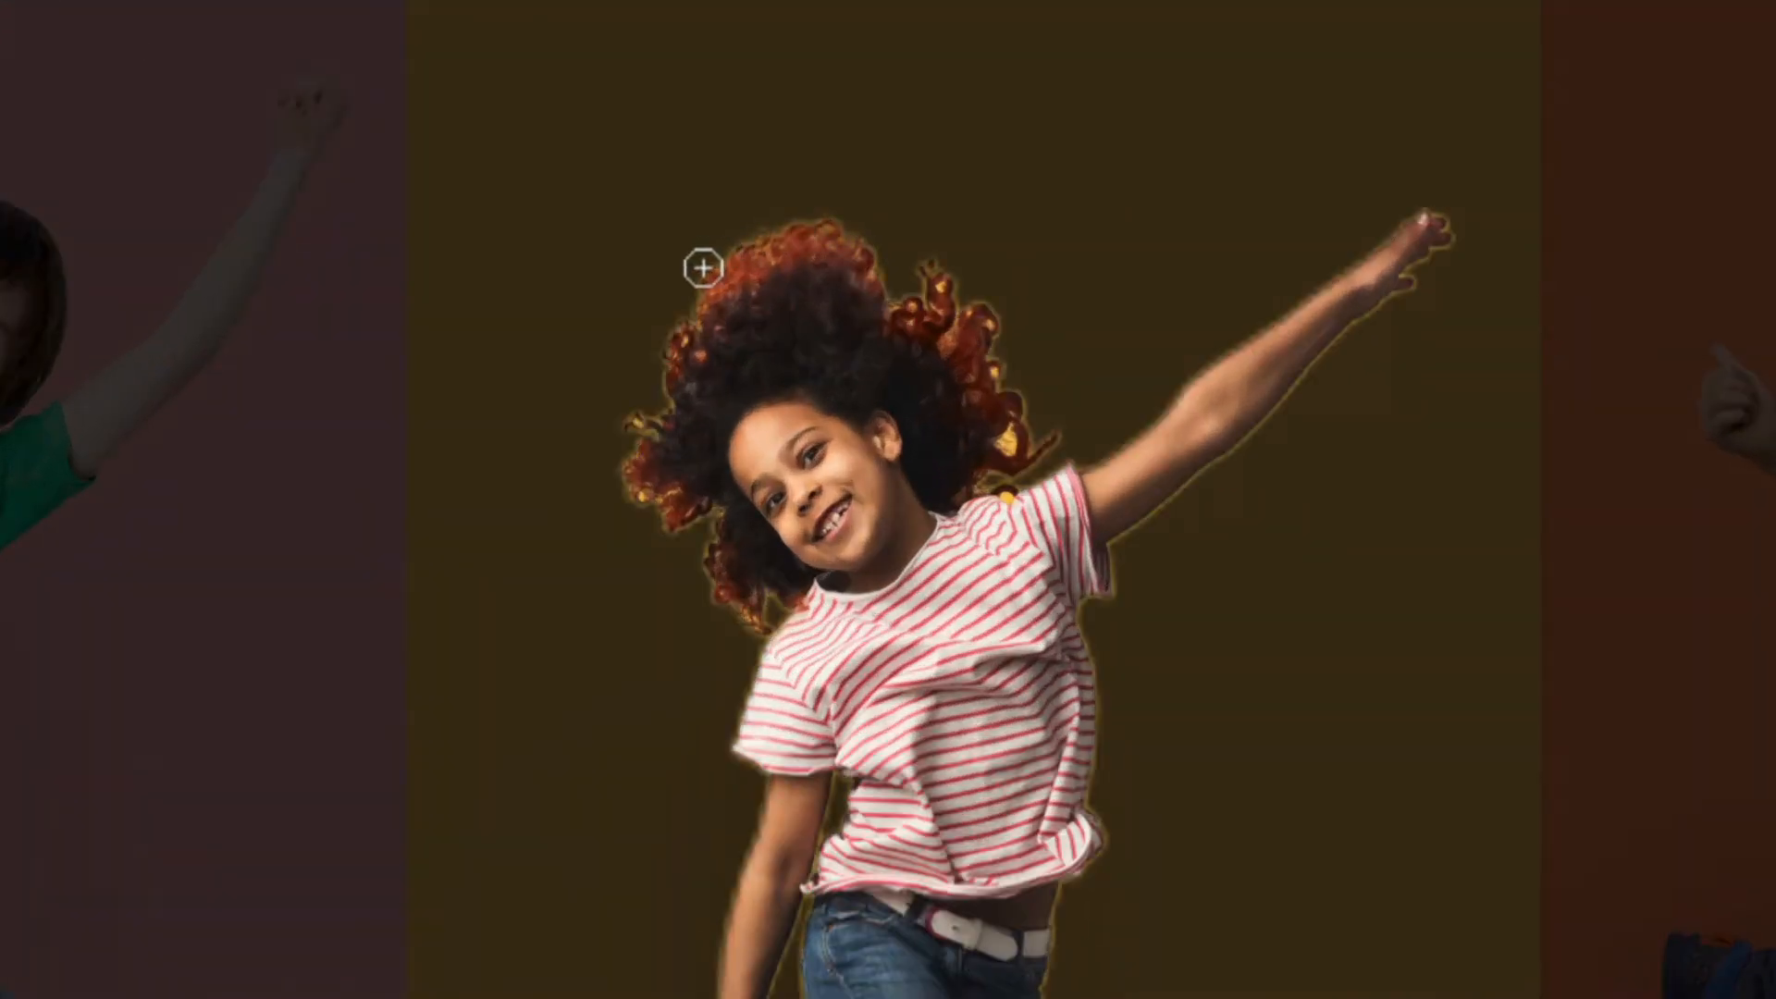
Brush around the girl's curly hair to refine its edges and remove leftover yellow, then output the result as a selection
{"action": "mouse_move", "coordinate": [906, 316]}
{"action": "left_mouse_down"}
{"action": "mouse_move", "coordinate": [912, 281]}
{"action": "mouse_move", "coordinate": [960, 336]}
{"action": "mouse_move", "coordinate": [1003, 420]}
{"action": "mouse_move", "coordinate": [983, 459]}
{"action": "mouse_move", "coordinate": [1030, 472]}
{"action": "mouse_move", "coordinate": [1003, 495]}
{"action": "mouse_move", "coordinate": [1068, 401]}
{"action": "mouse_move", "coordinate": [1143, 470]}
{"action": "left_mouse_up"}
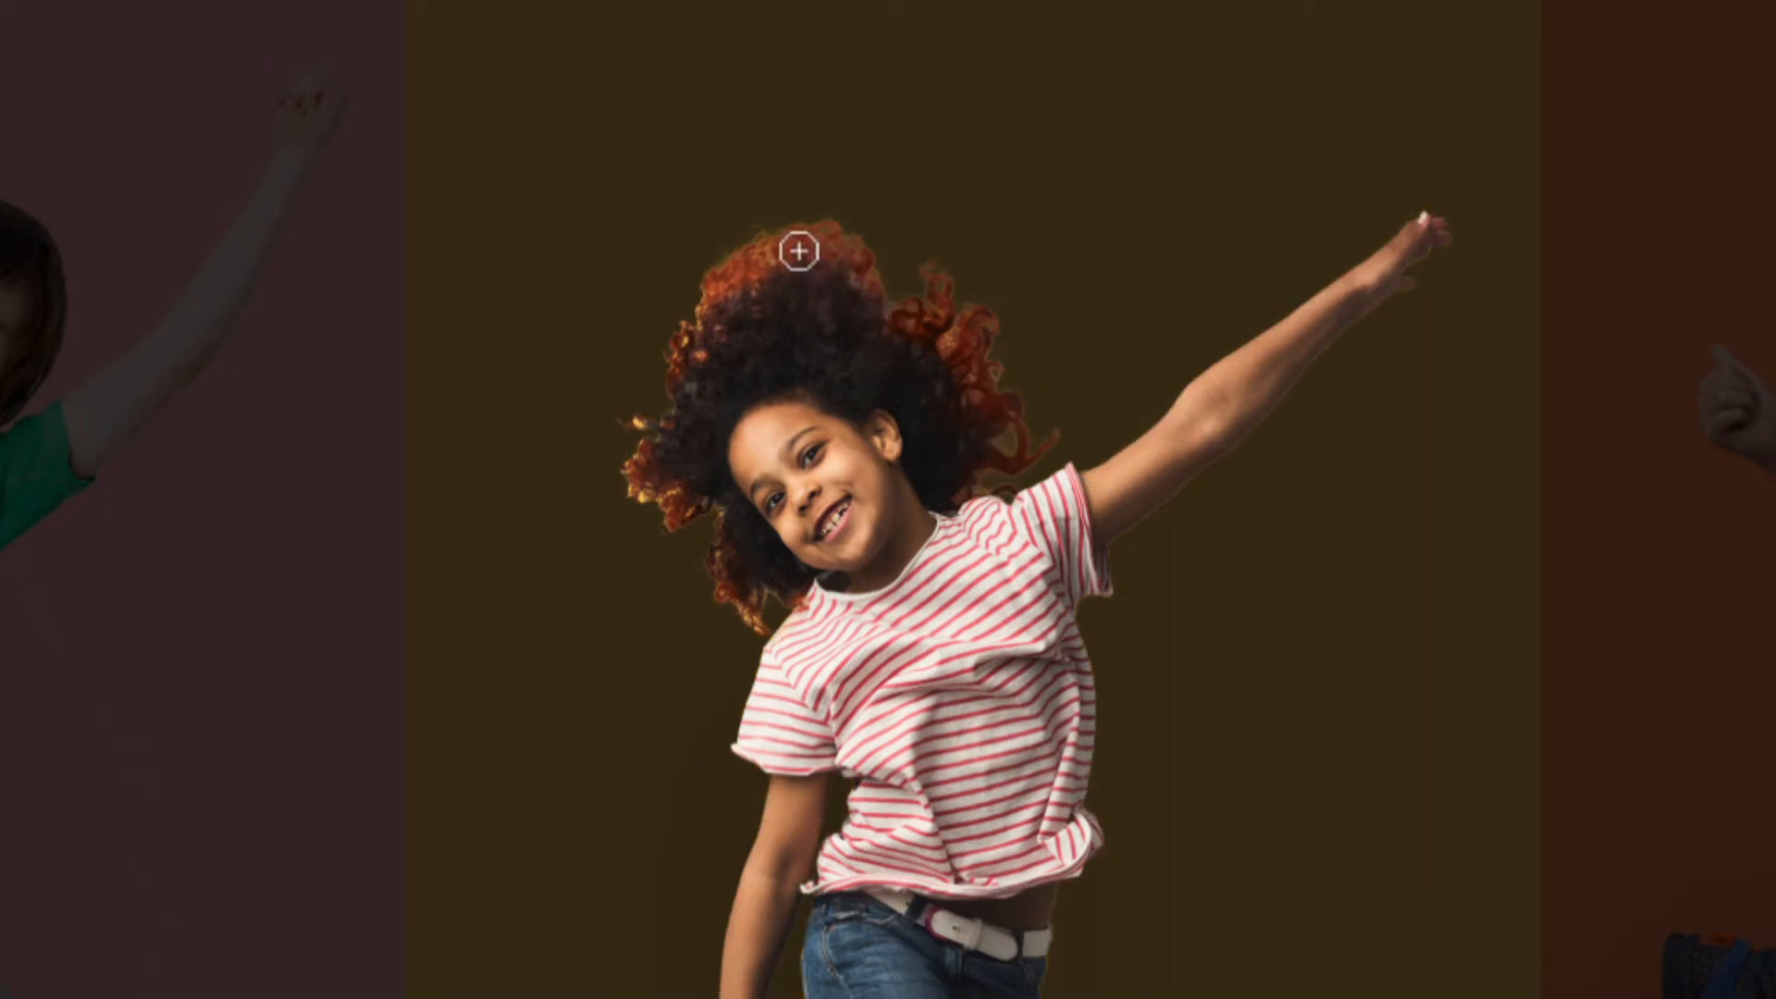
{"action": "mouse_move", "coordinate": [800, 249]}
{"action": "left_mouse_down"}
{"action": "mouse_move", "coordinate": [713, 297]}
{"action": "mouse_move", "coordinate": [677, 415]}
{"action": "mouse_move", "coordinate": [633, 420]}
{"action": "mouse_move", "coordinate": [657, 535]}
{"action": "mouse_move", "coordinate": [734, 547]}
{"action": "mouse_move", "coordinate": [741, 620]}
{"action": "mouse_move", "coordinate": [792, 630]}
{"action": "mouse_move", "coordinate": [641, 553]}
{"action": "left_mouse_up"}
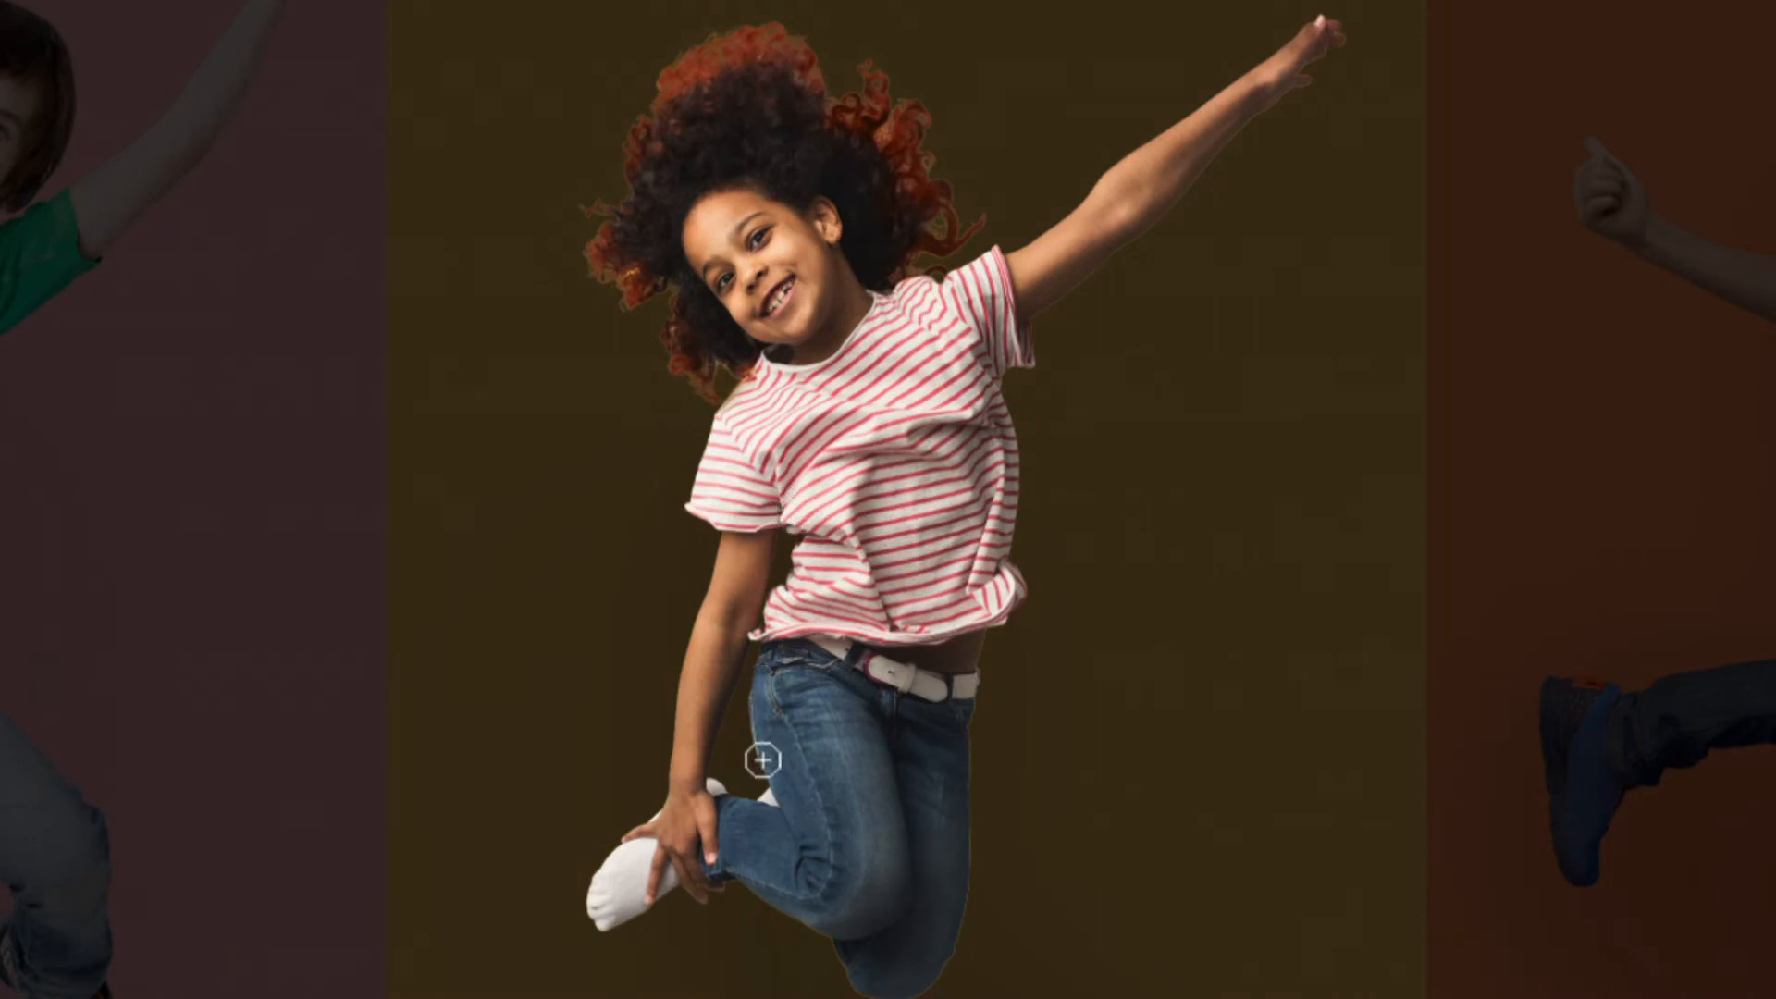
{"action": "scroll", "coordinate": [953, 967], "scroll_direction": "down", "scroll_amount": 1}
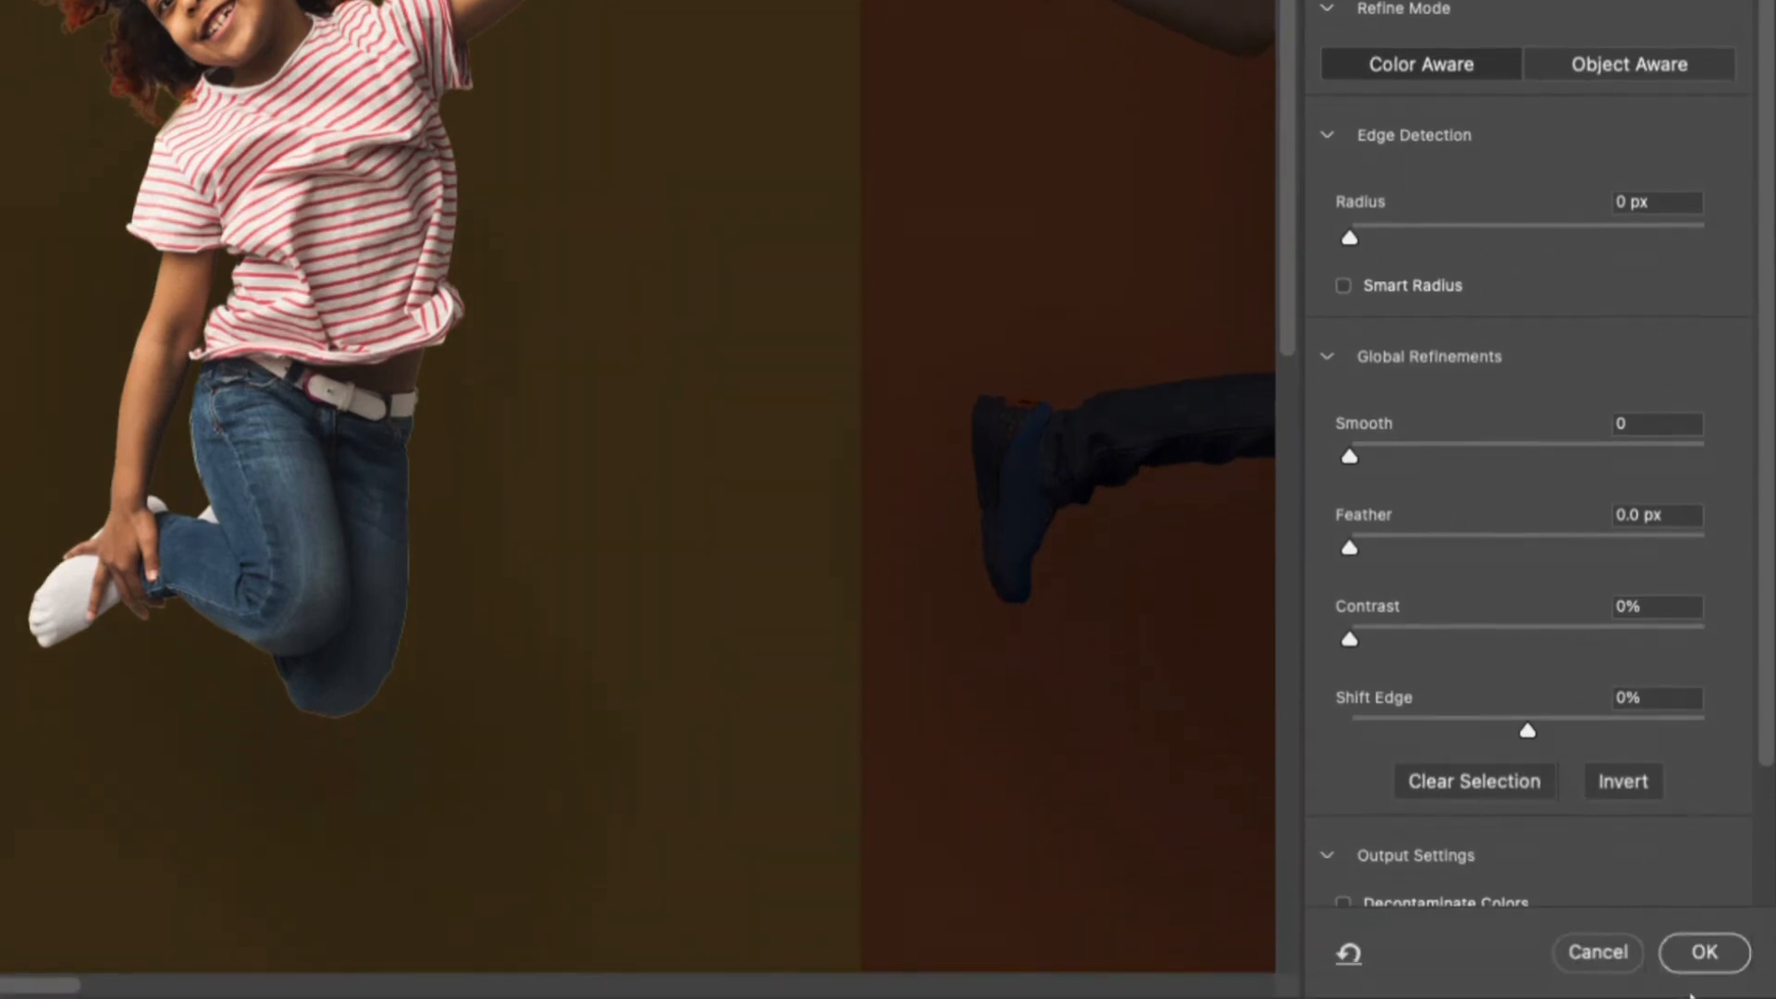
{"action": "scroll", "coordinate": [1571, 733], "scroll_direction": "down", "scroll_amount": 3}
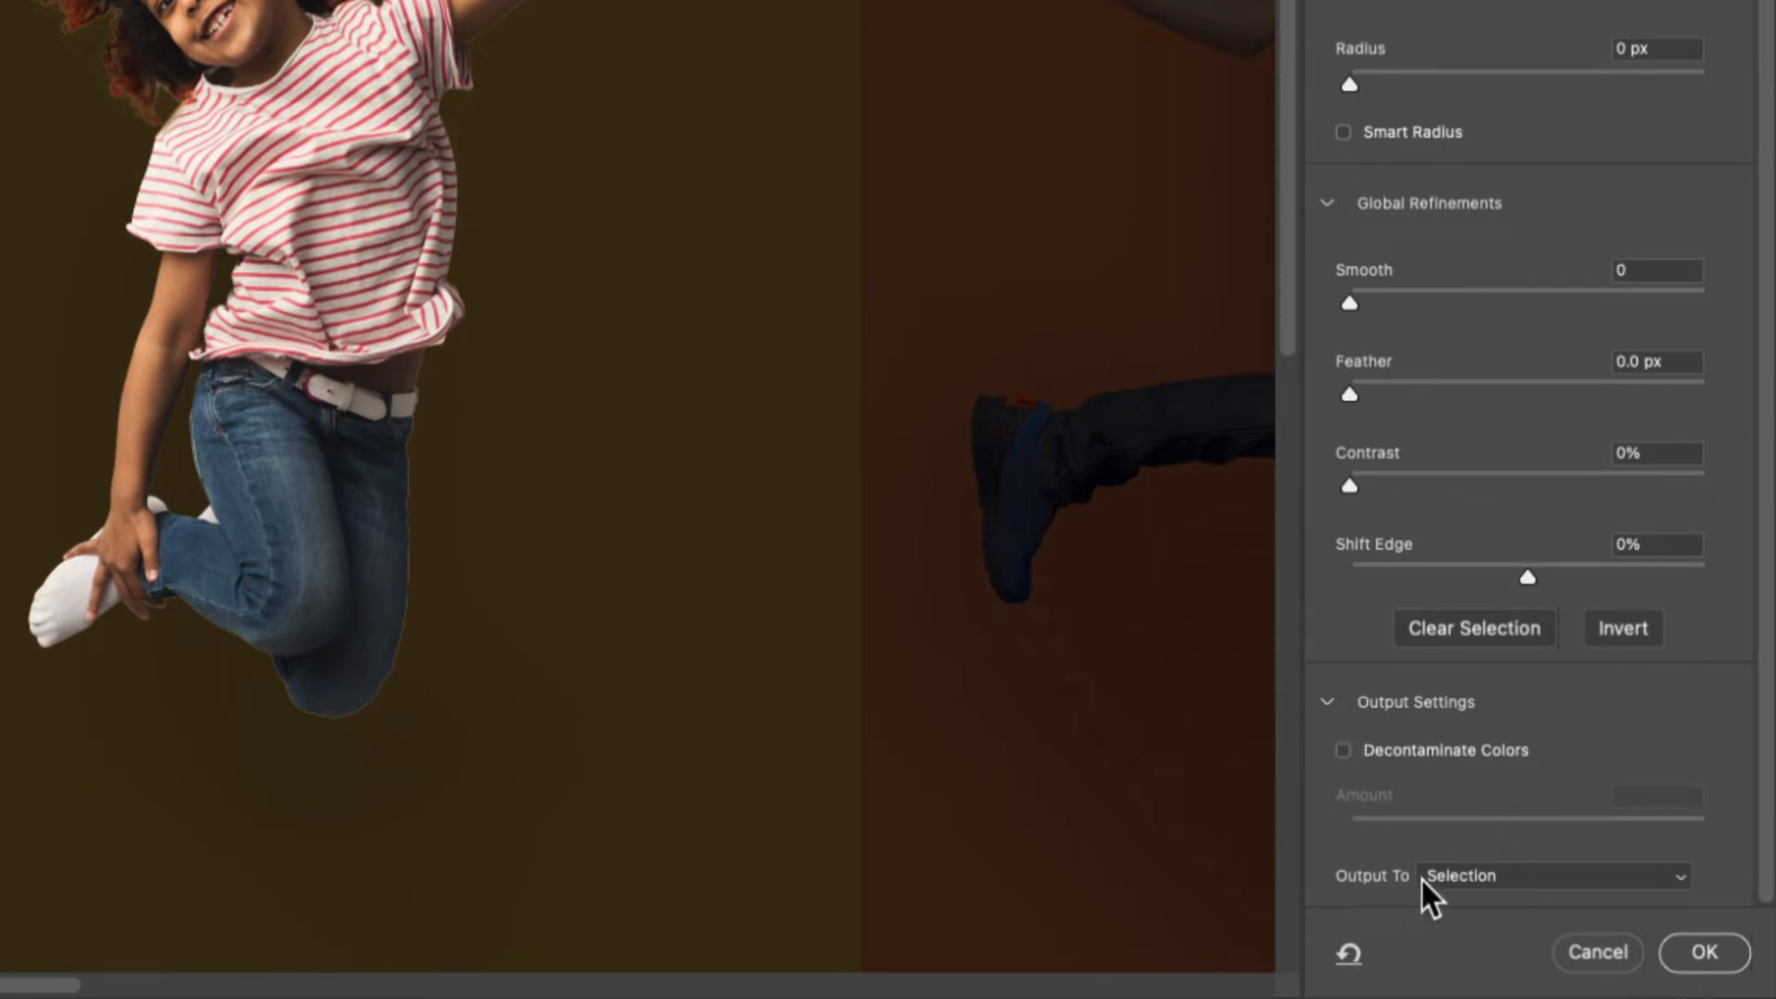
{"action": "left_click", "coordinate": [1481, 877]}
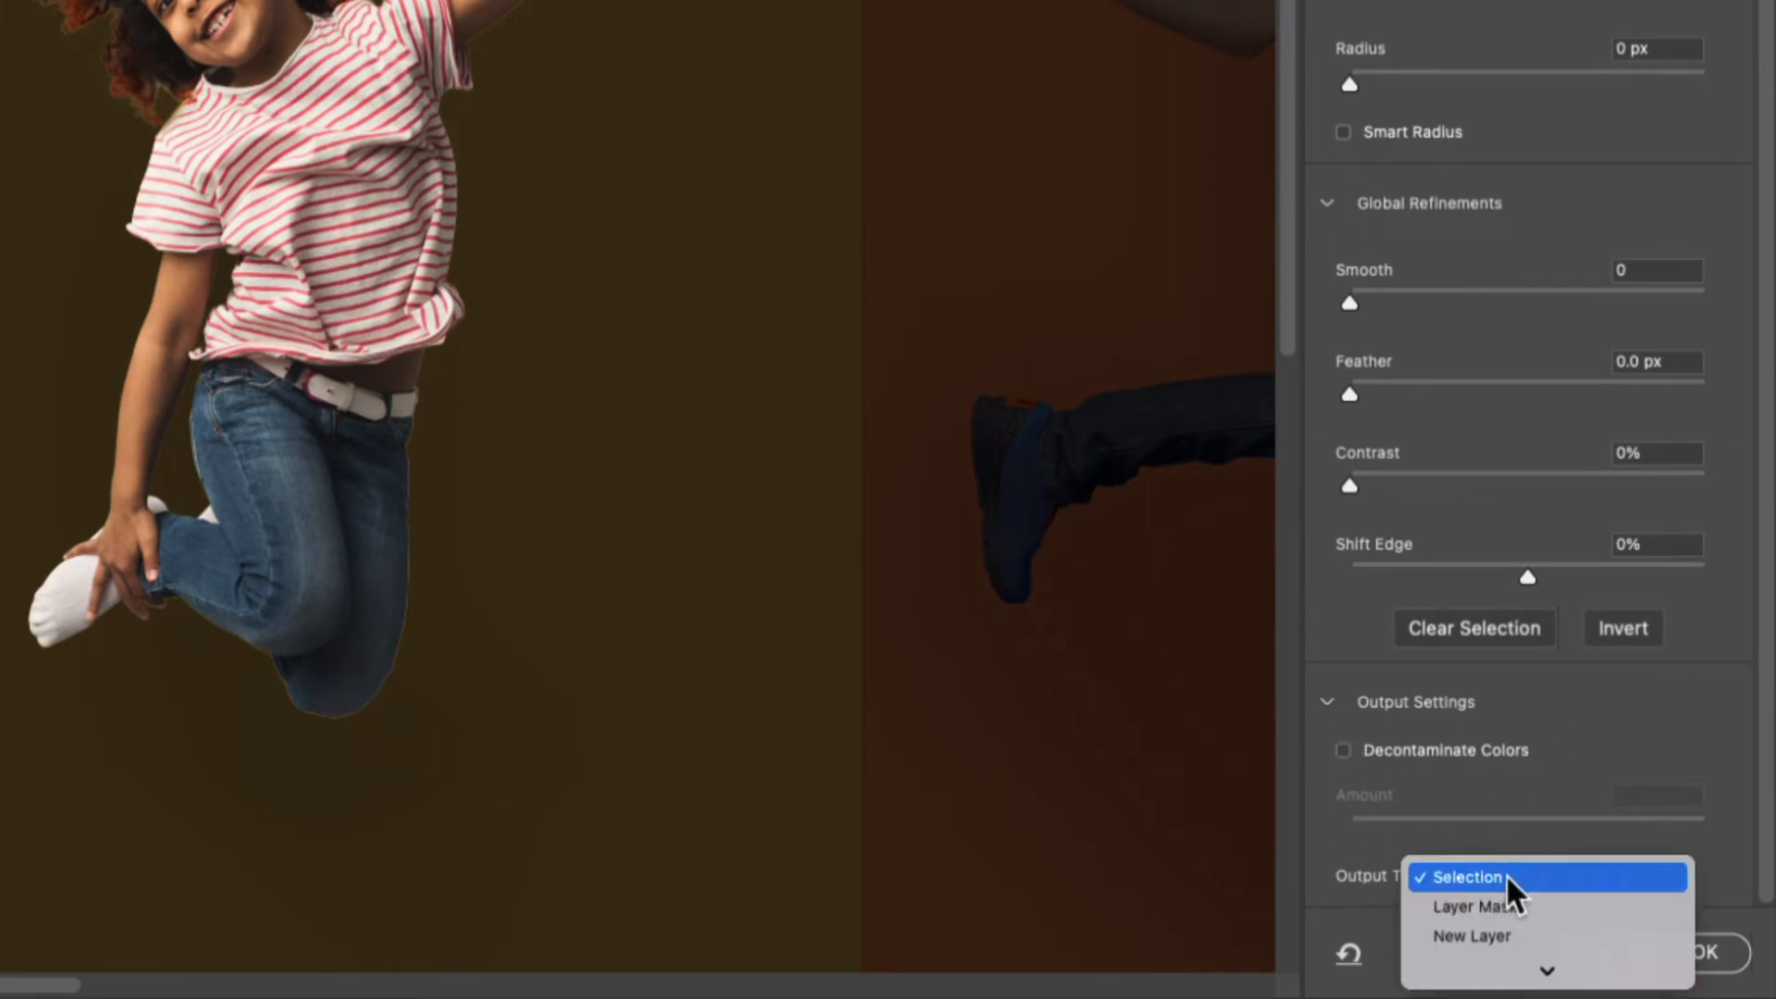
{"action": "left_click", "coordinate": [1507, 878]}
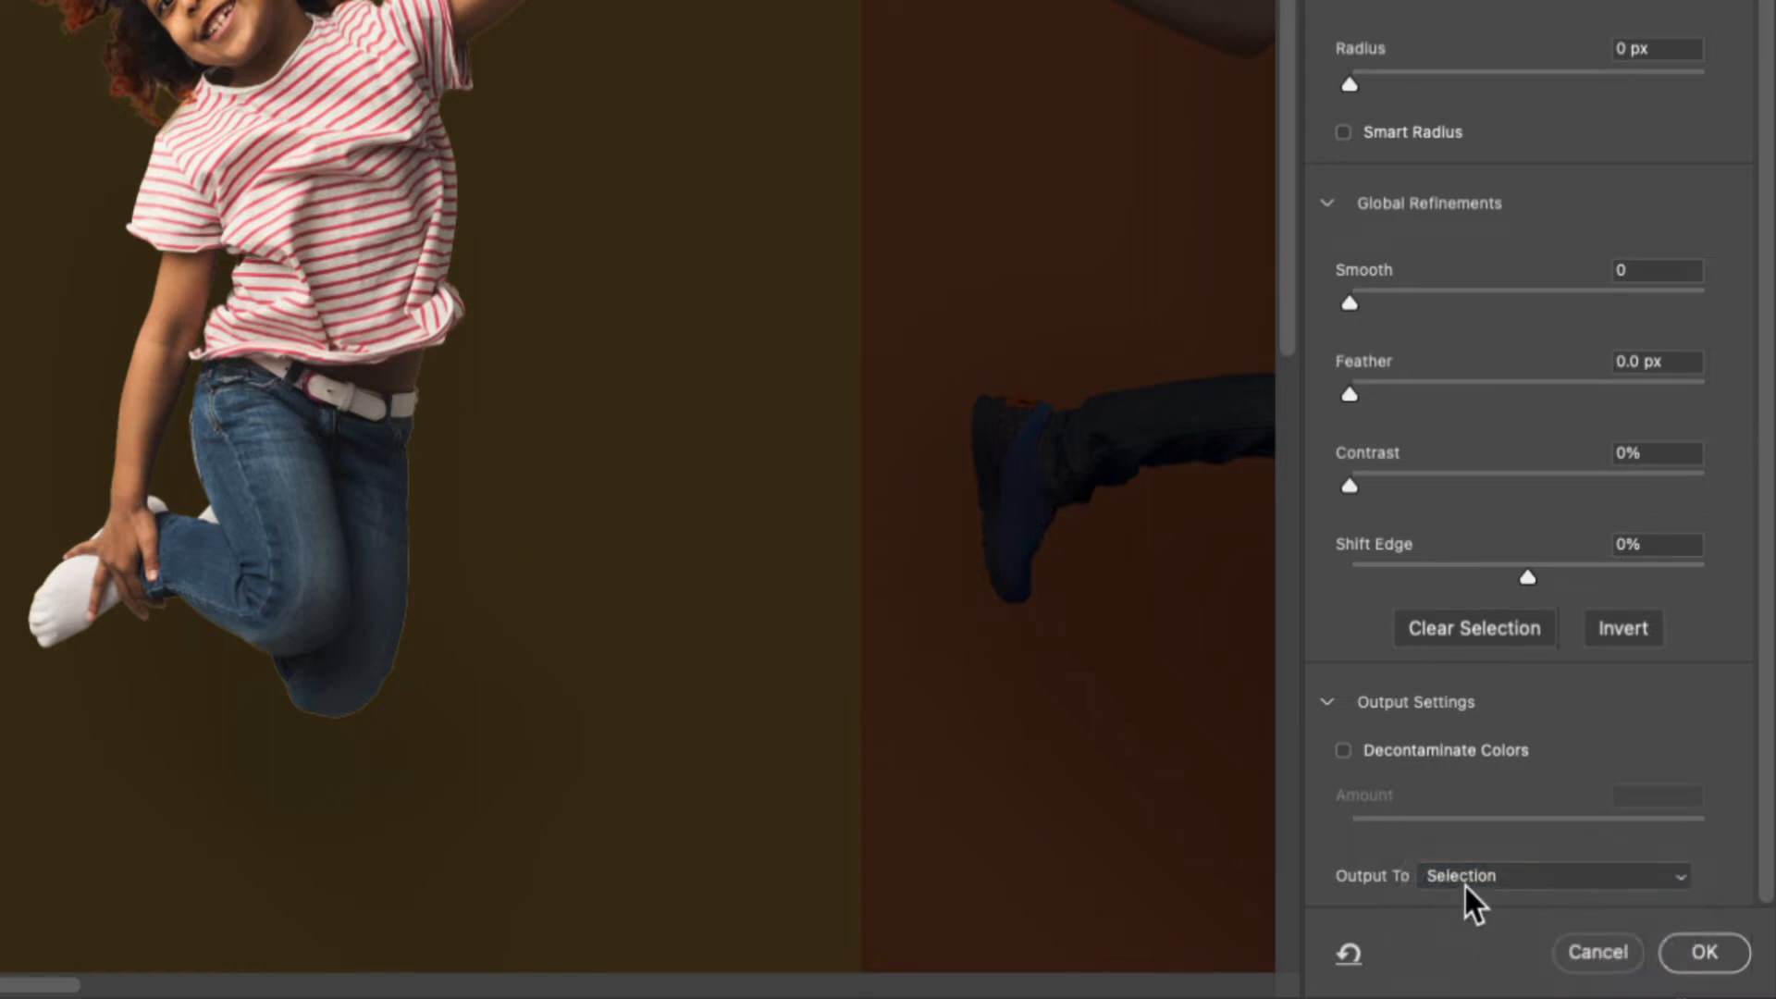
{"action": "left_click", "coordinate": [1705, 952]}
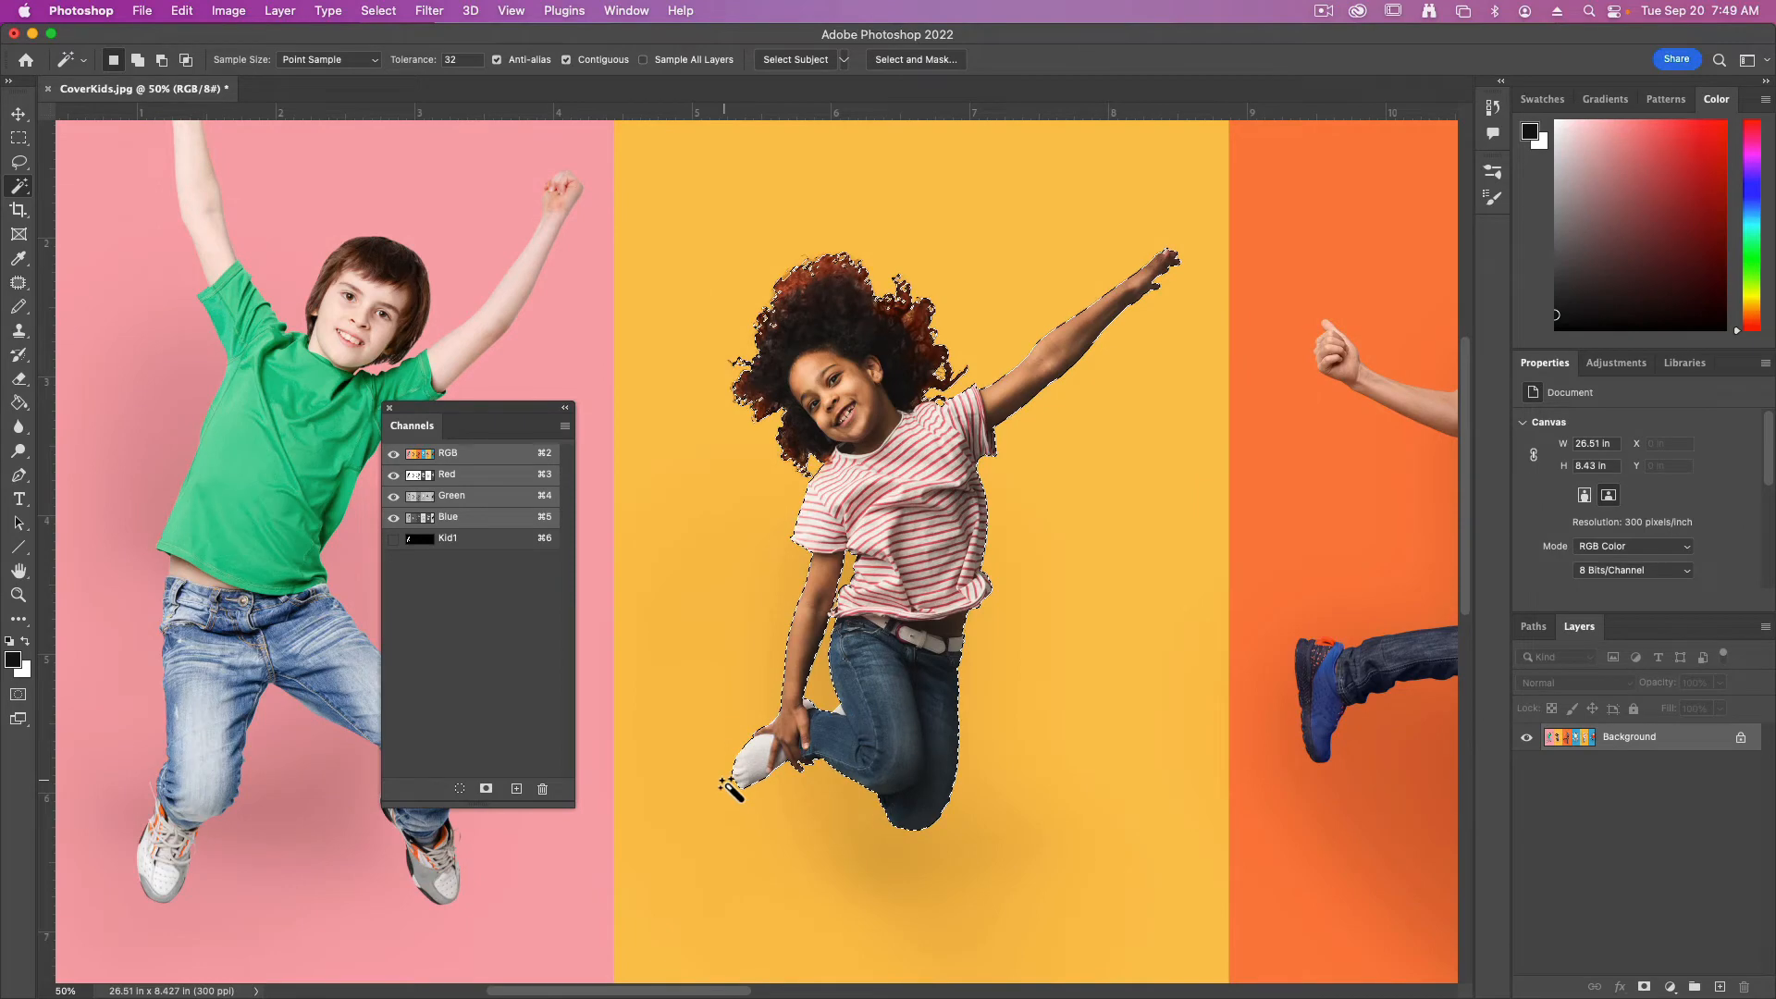
Save the curly-haired girl's selection as a new alpha channel and name it Kid2
{"action": "left_click_drag", "start_coordinate": [478, 411], "coordinate": [604, 306]}
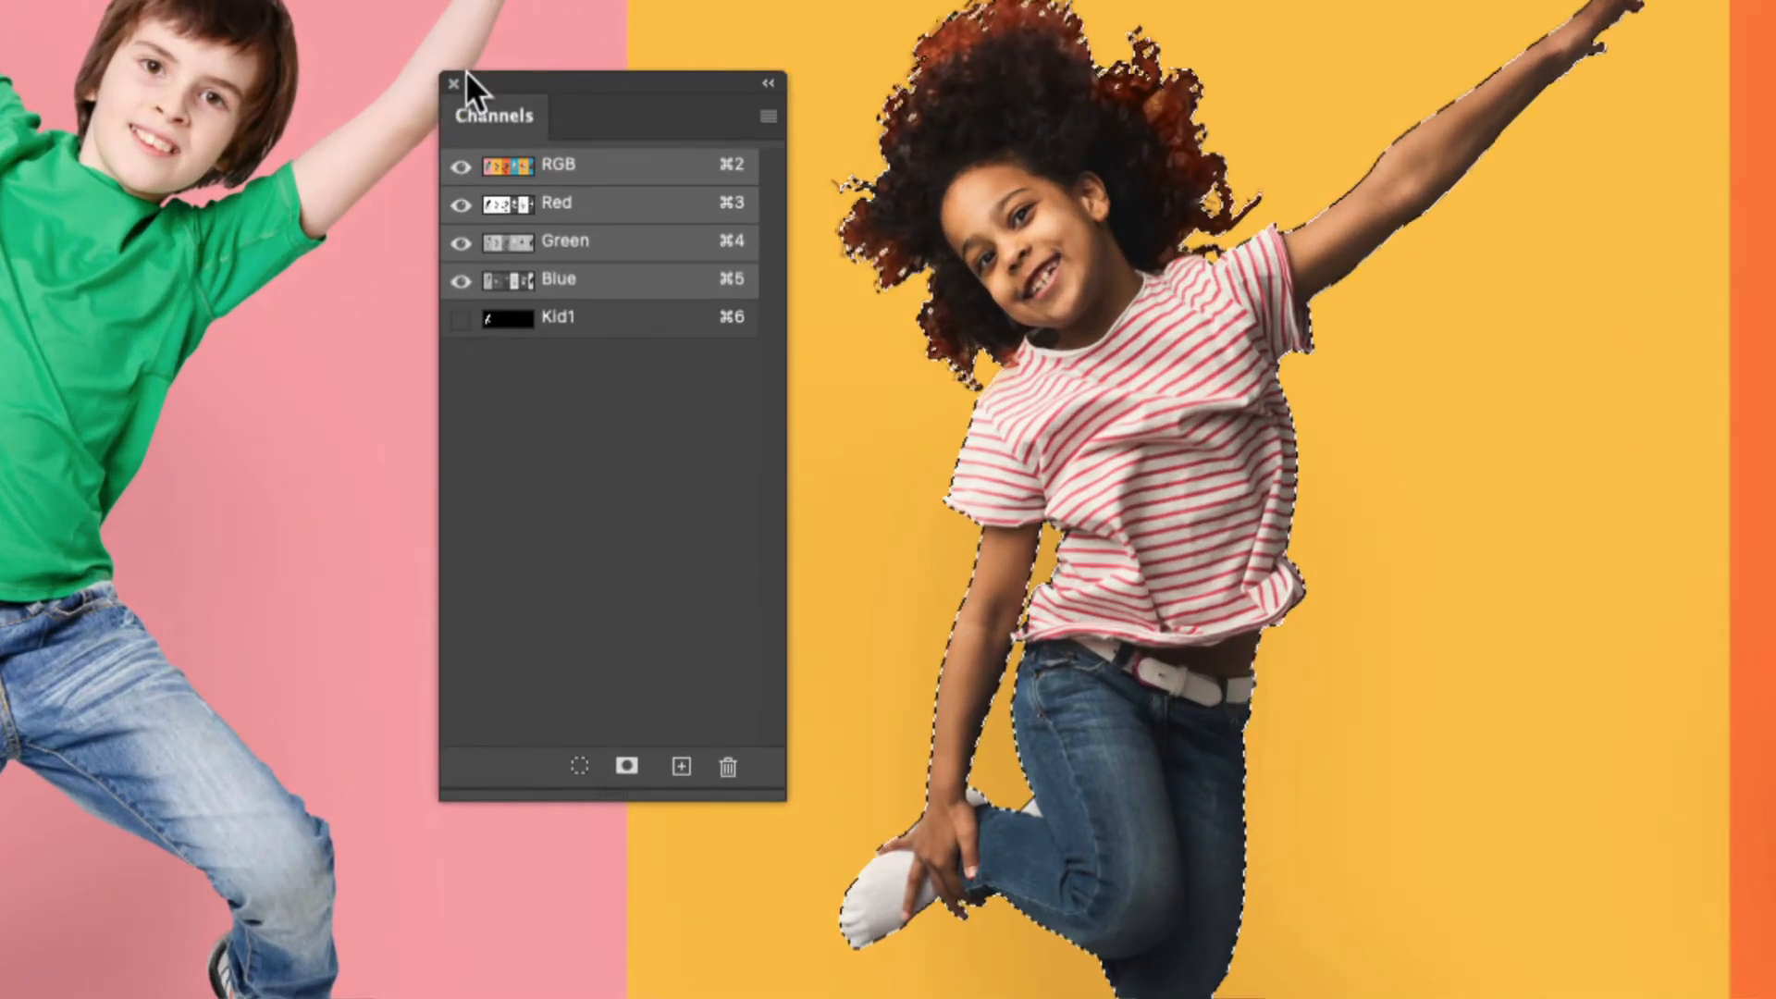
{"action": "left_click", "coordinate": [625, 766]}
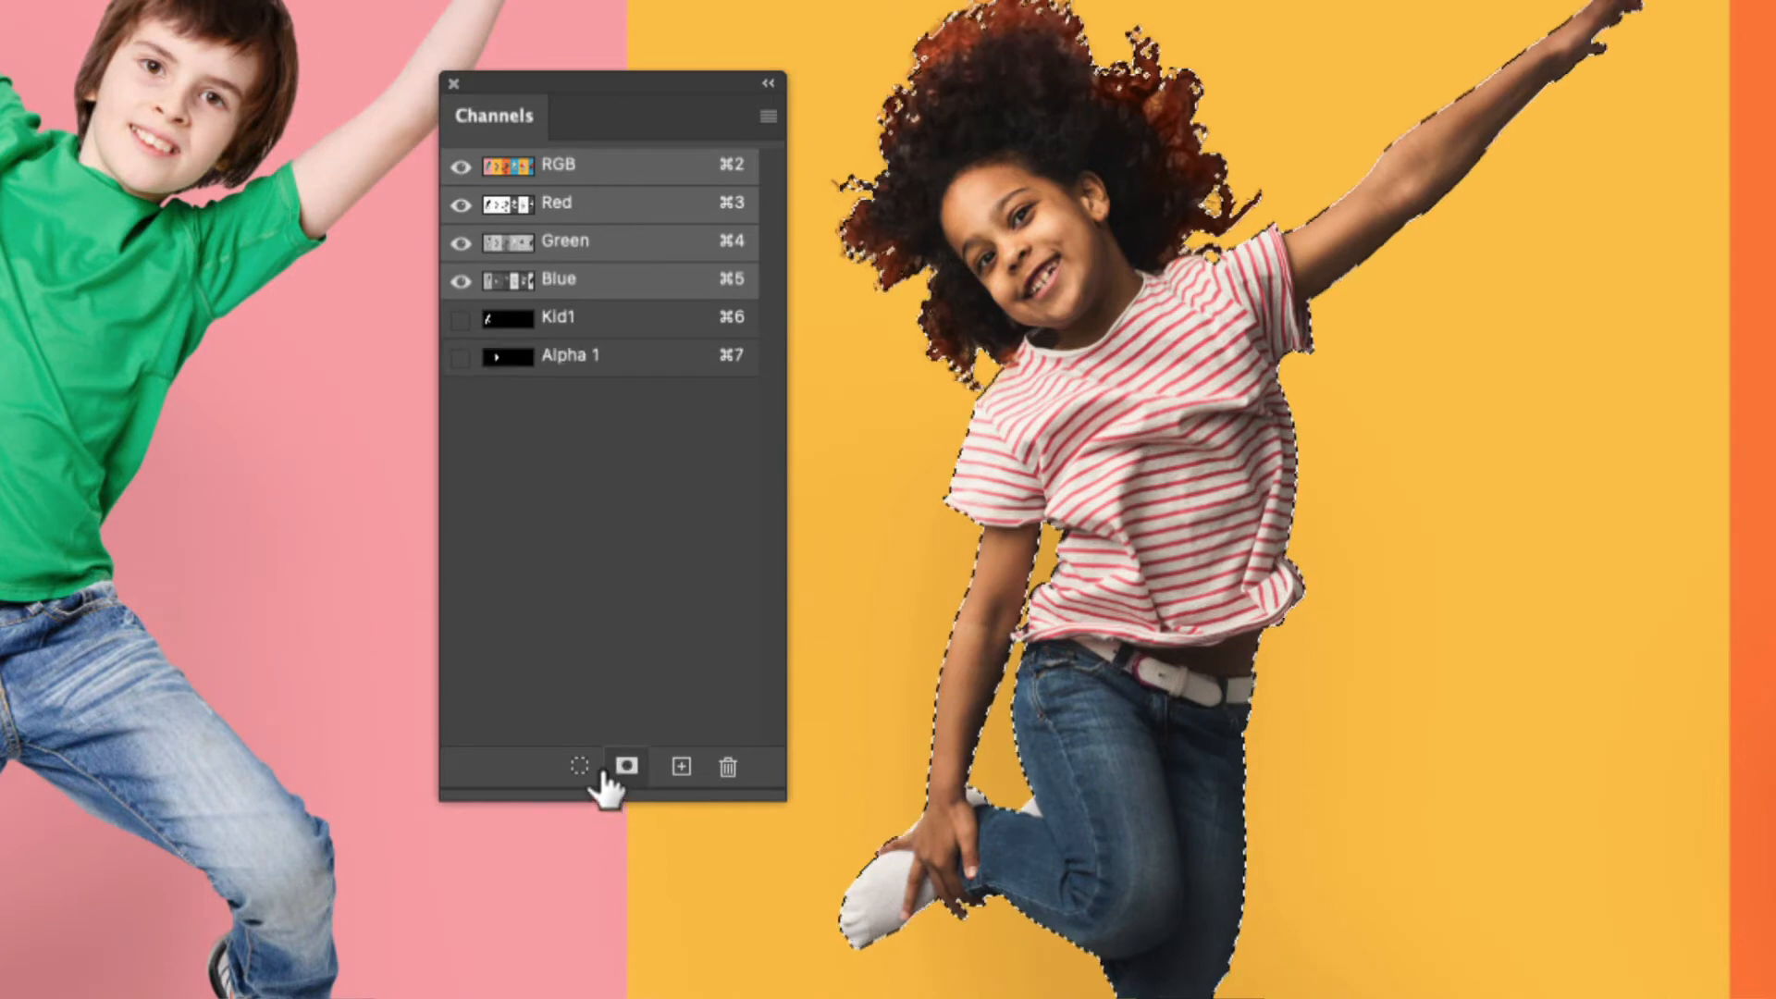
{"action": "double_click", "coordinate": [649, 363]}
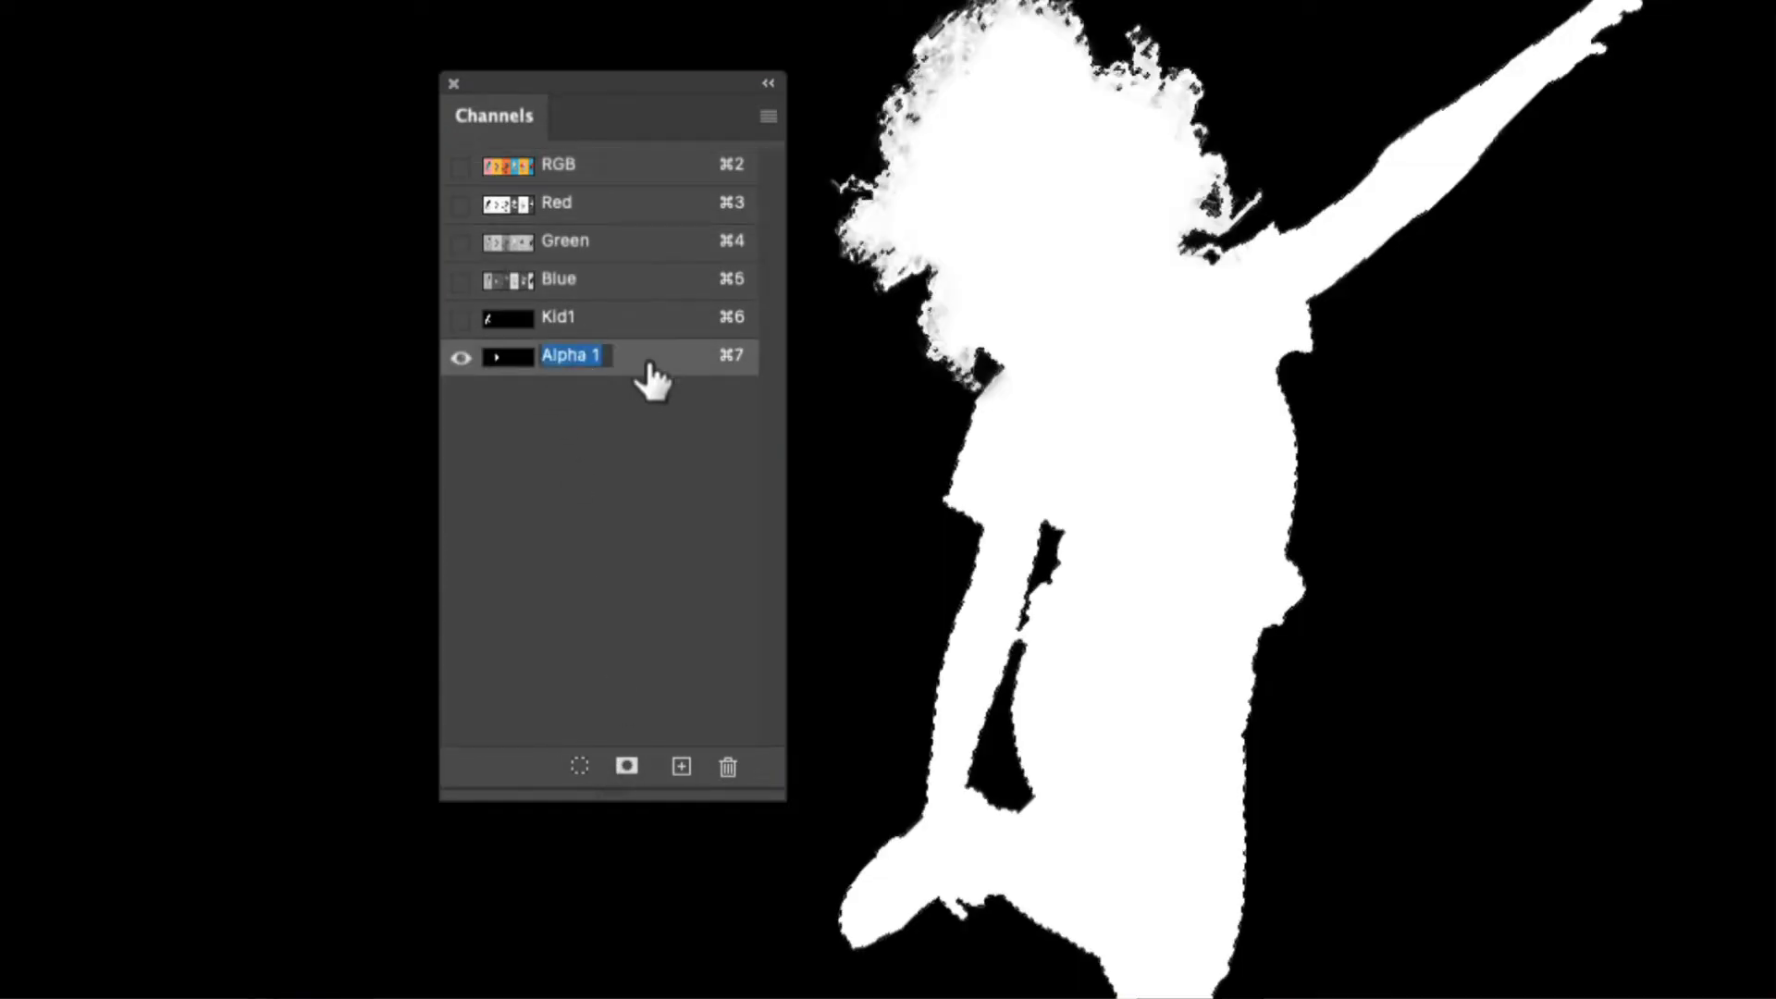
{"action": "type", "text": "Kid2"}
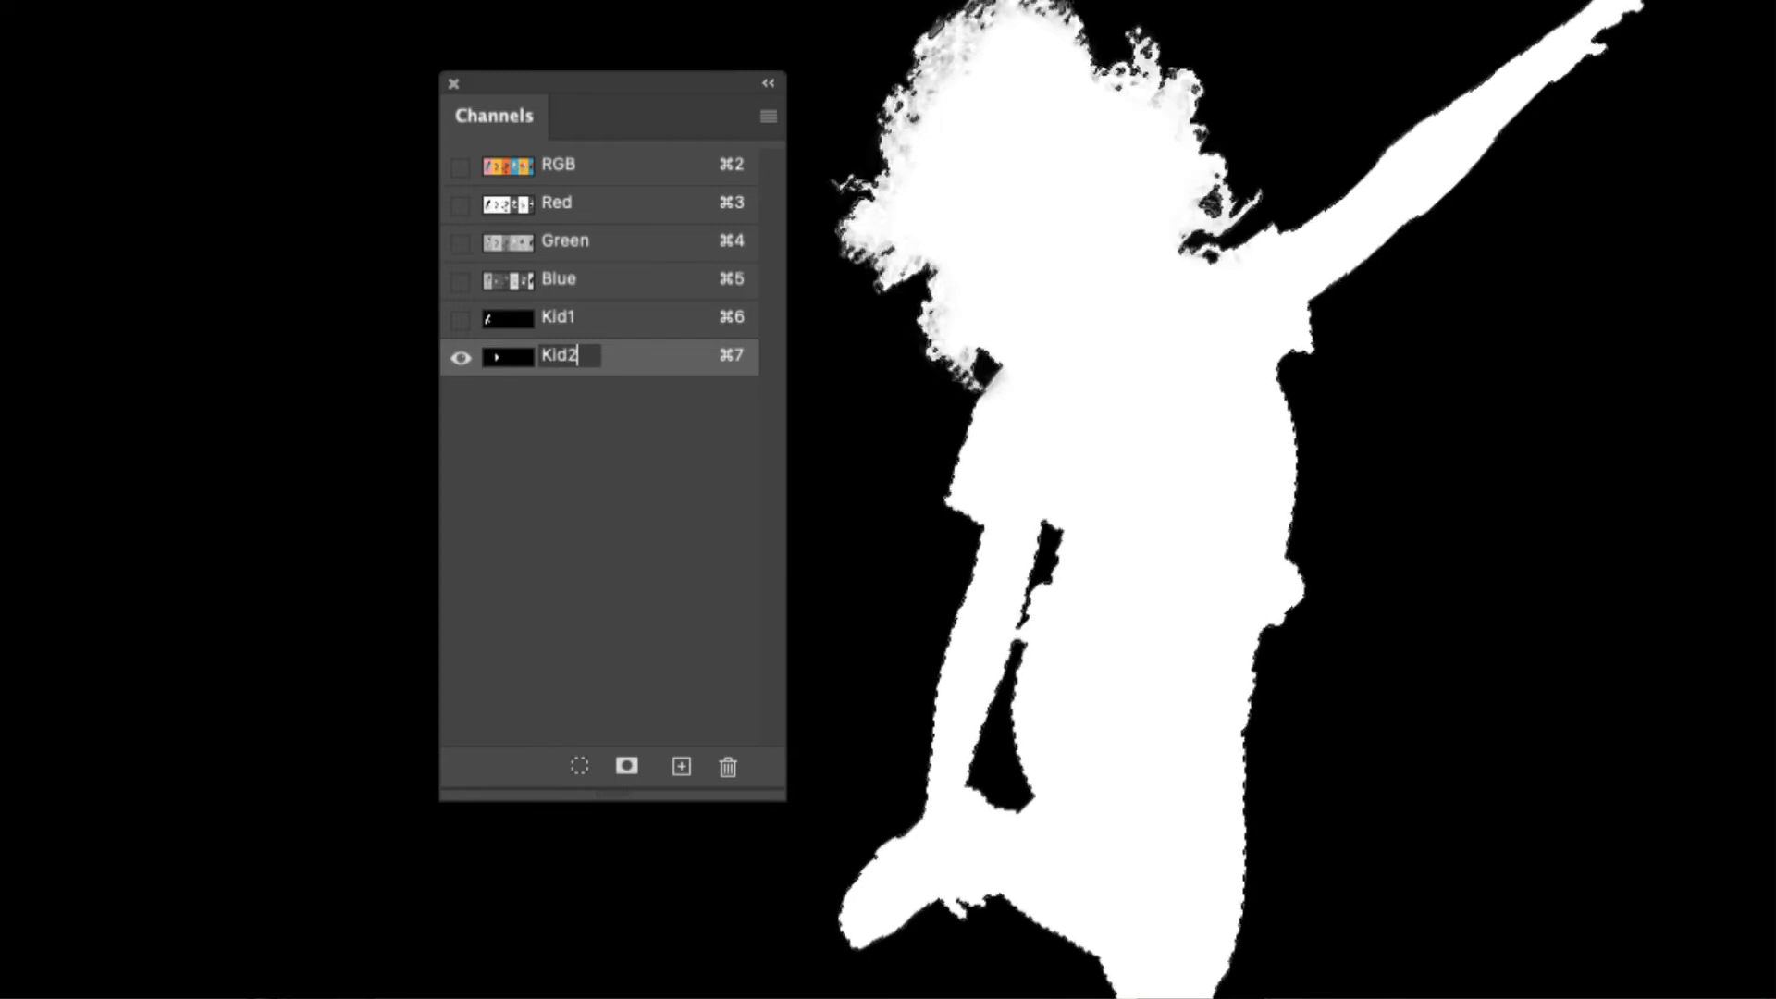
{"action": "key", "text": "Return"}
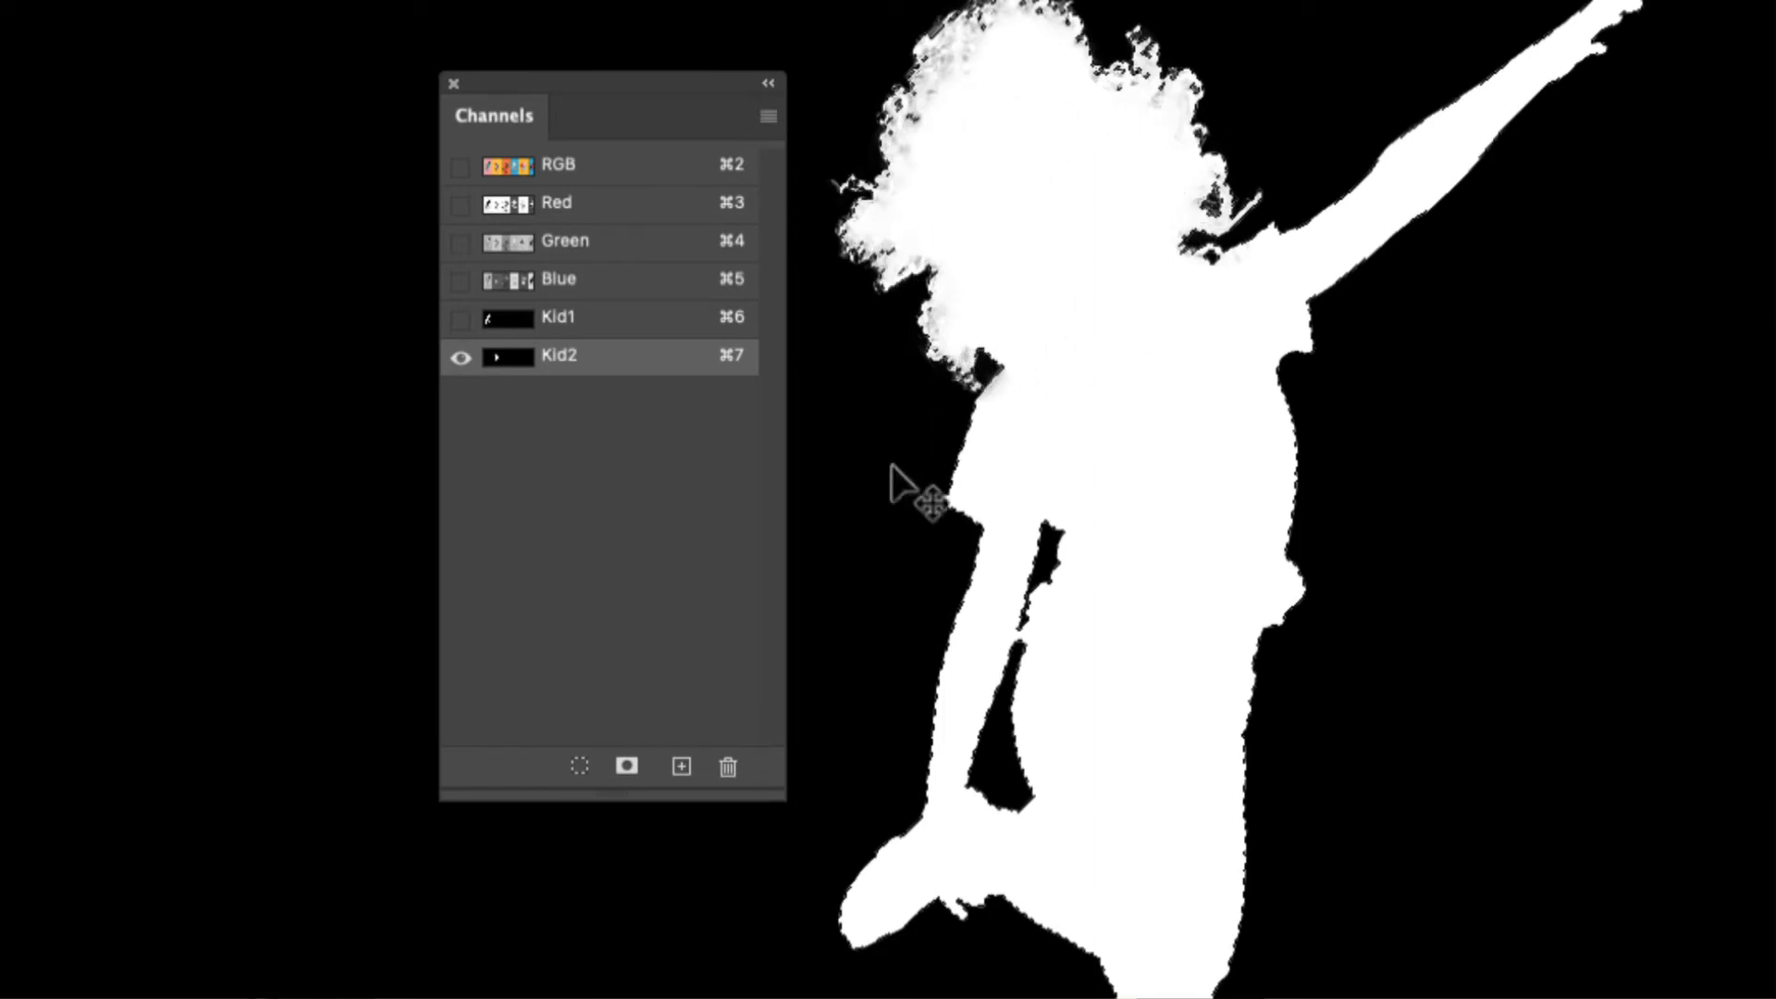
Return to the full-color RGB view and deselect the curly-haired girl
{"action": "left_click", "coordinate": [559, 169]}
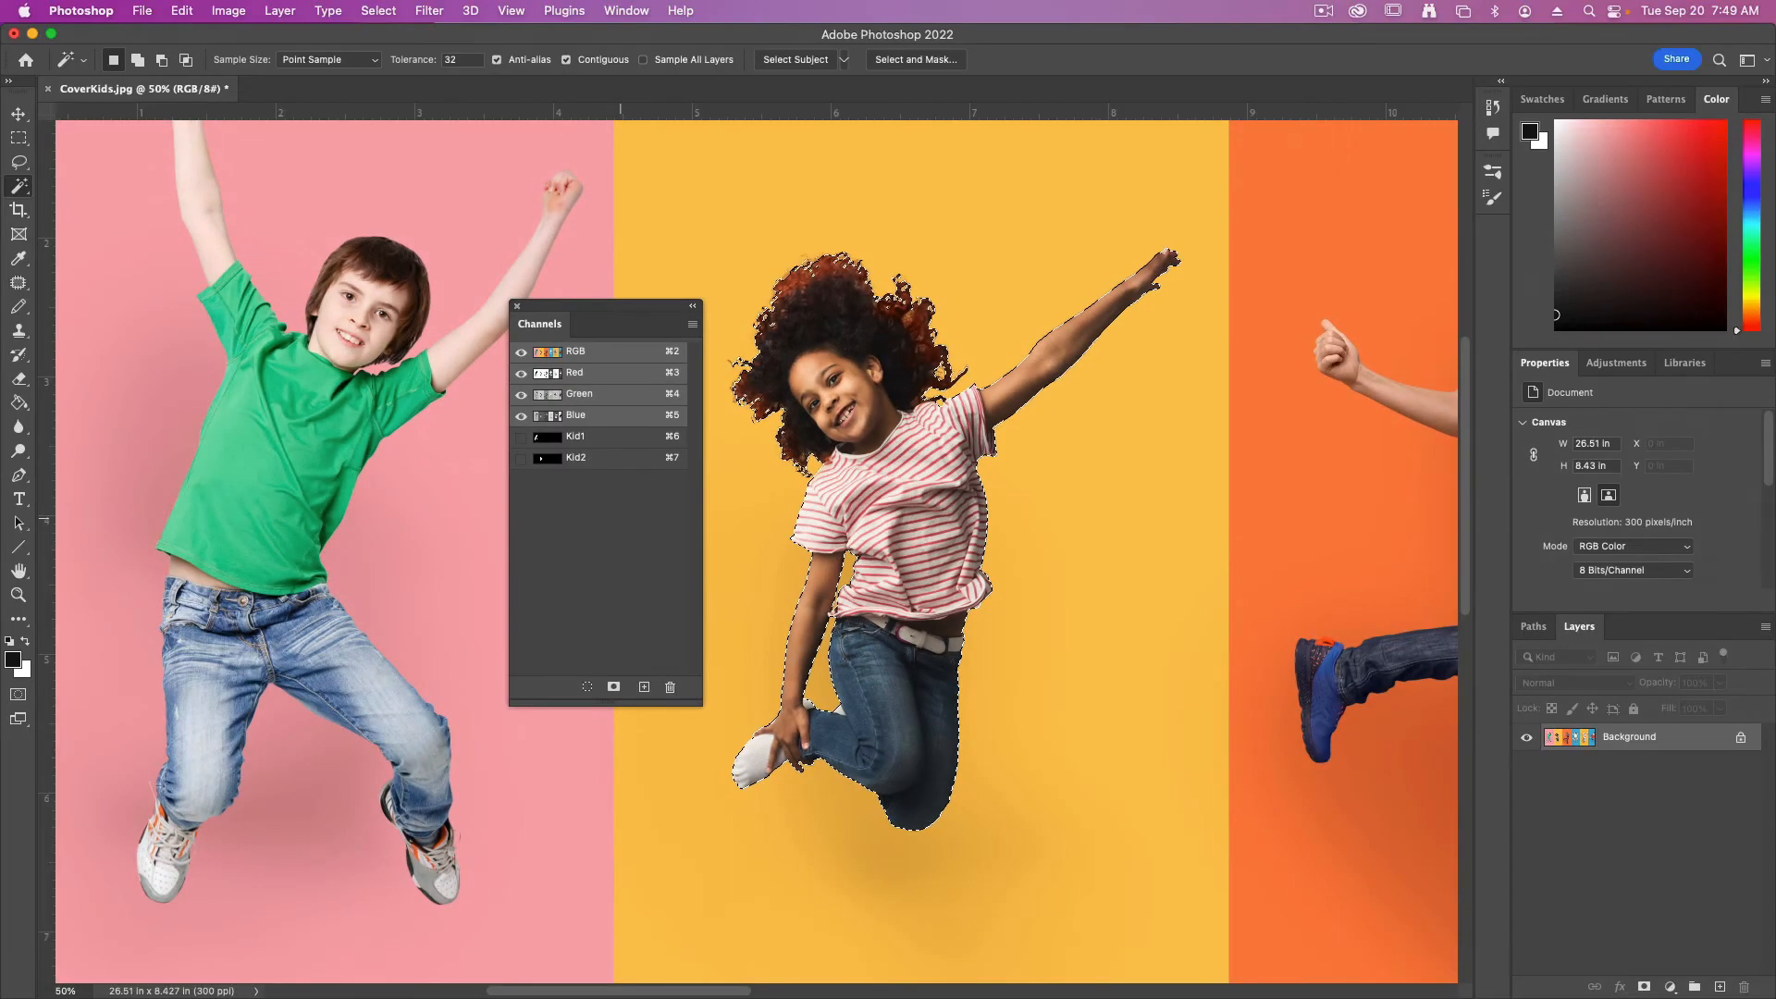
{"action": "left_click", "coordinate": [378, 11]}
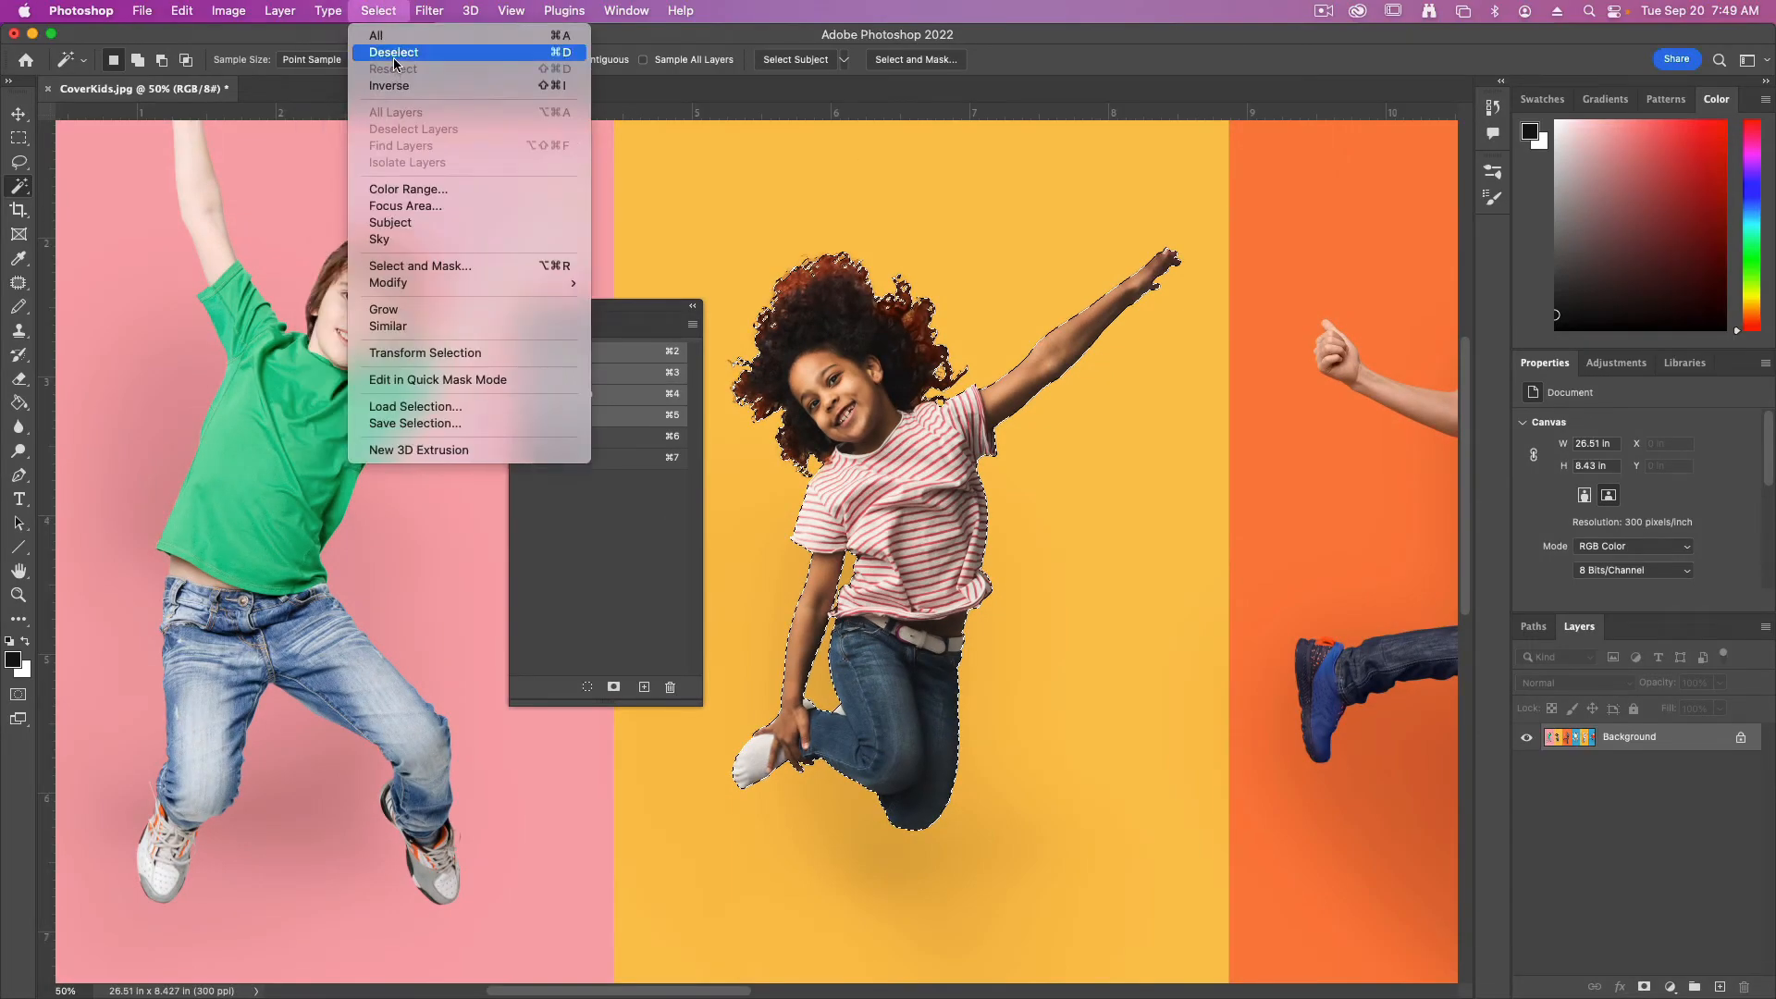
{"action": "left_click", "coordinate": [393, 51]}
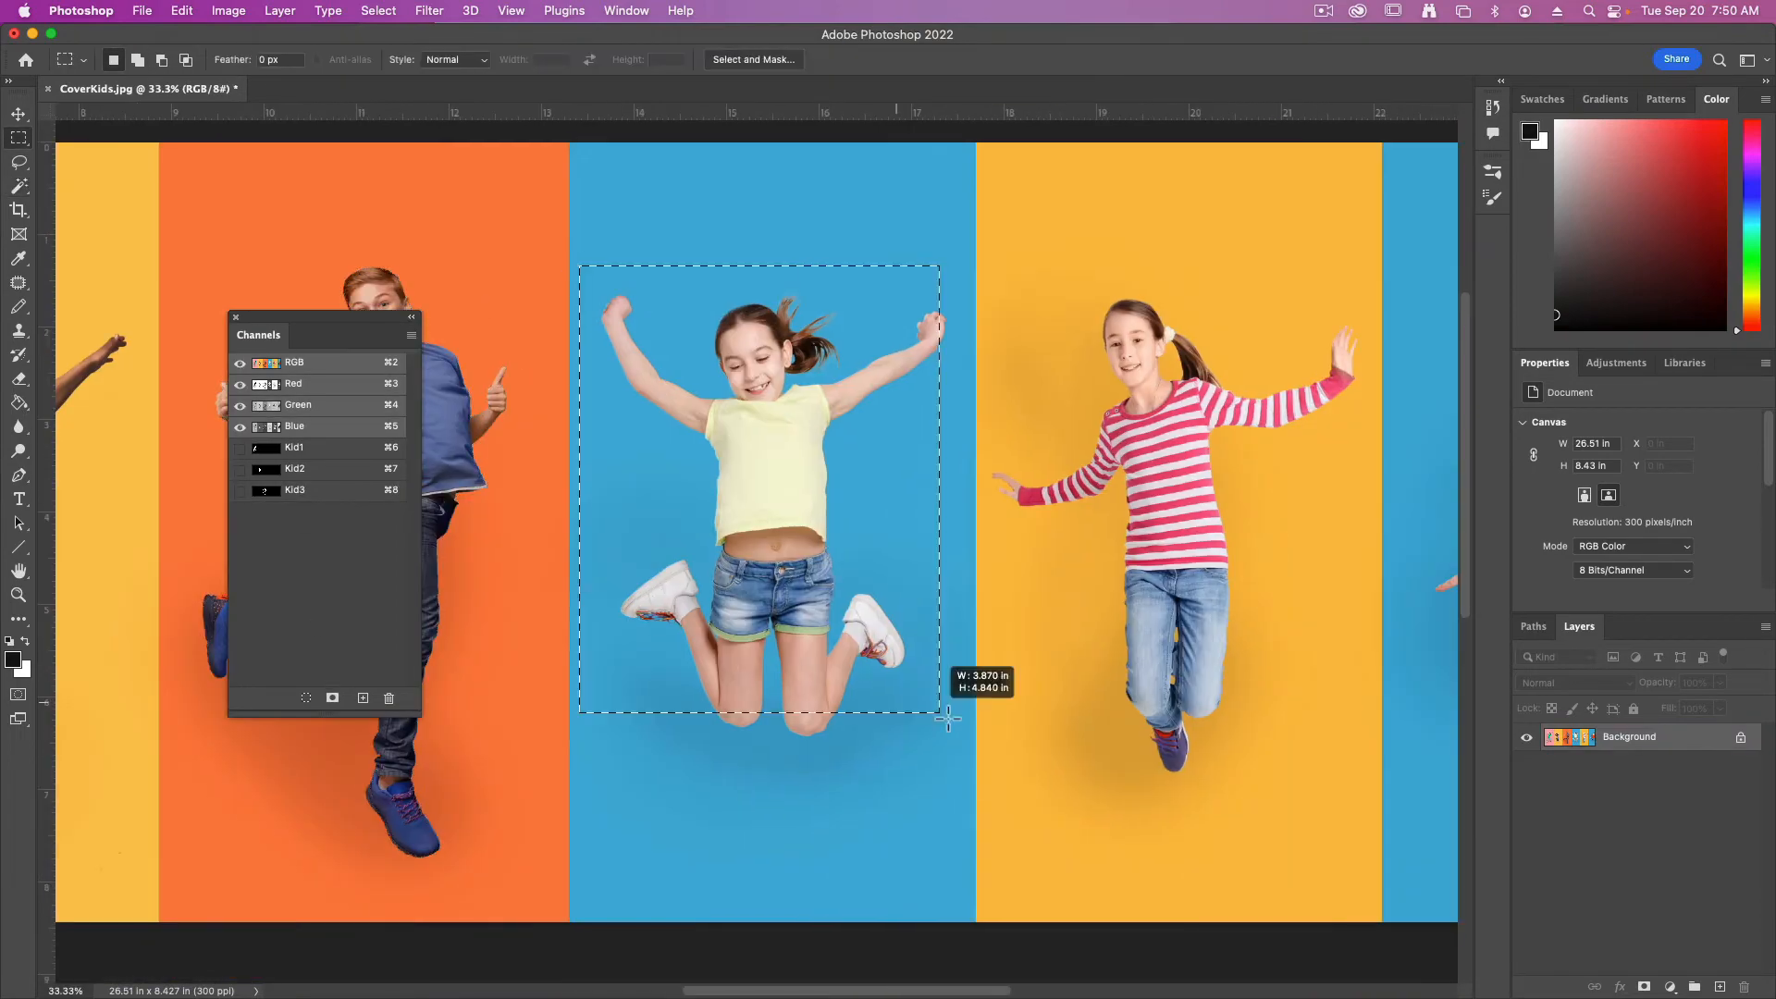
Refine the selection of the girl in the yellow top in Select and Mask, brushing the edges between her shoe and shorts
{"action": "key", "text": "super+alt+r"}
{"action": "left_click_drag", "start_coordinate": [638, 611], "coordinate": [704, 653]}
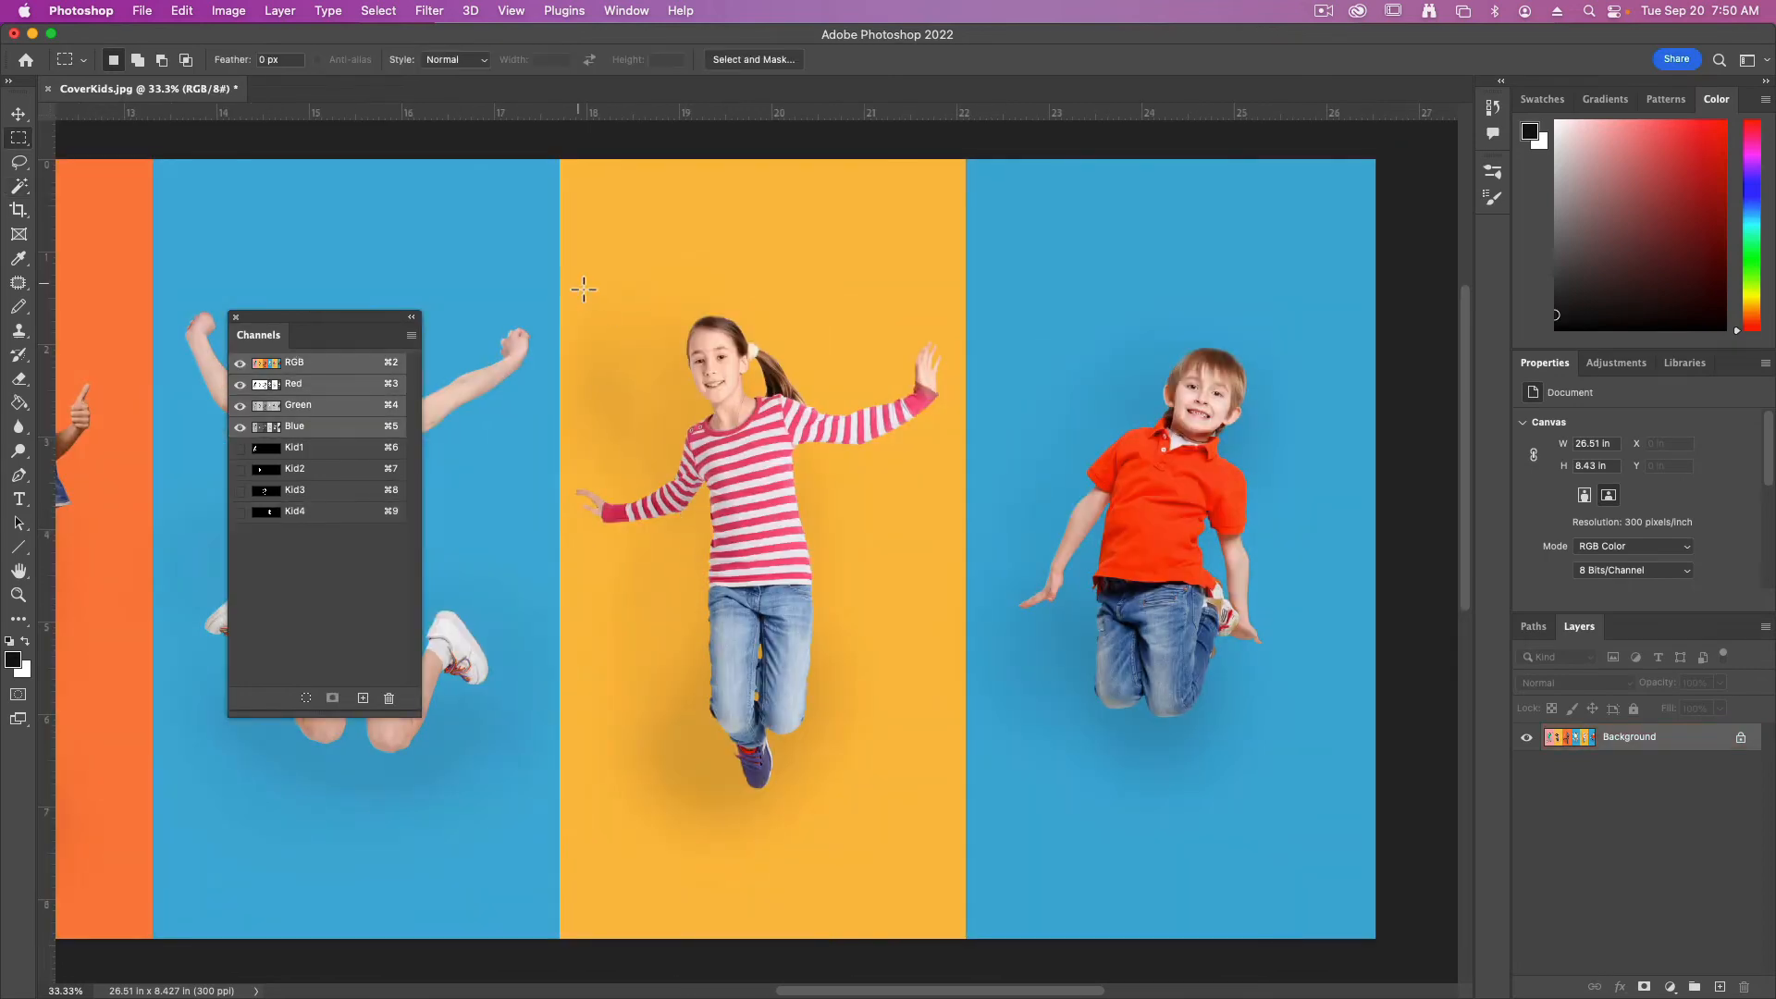
Draw a rectangular marquee around the girl in the pink striped shirt, keeping it inside her yellow background
{"action": "left_click_drag", "start_coordinate": [571, 265], "coordinate": [960, 823]}
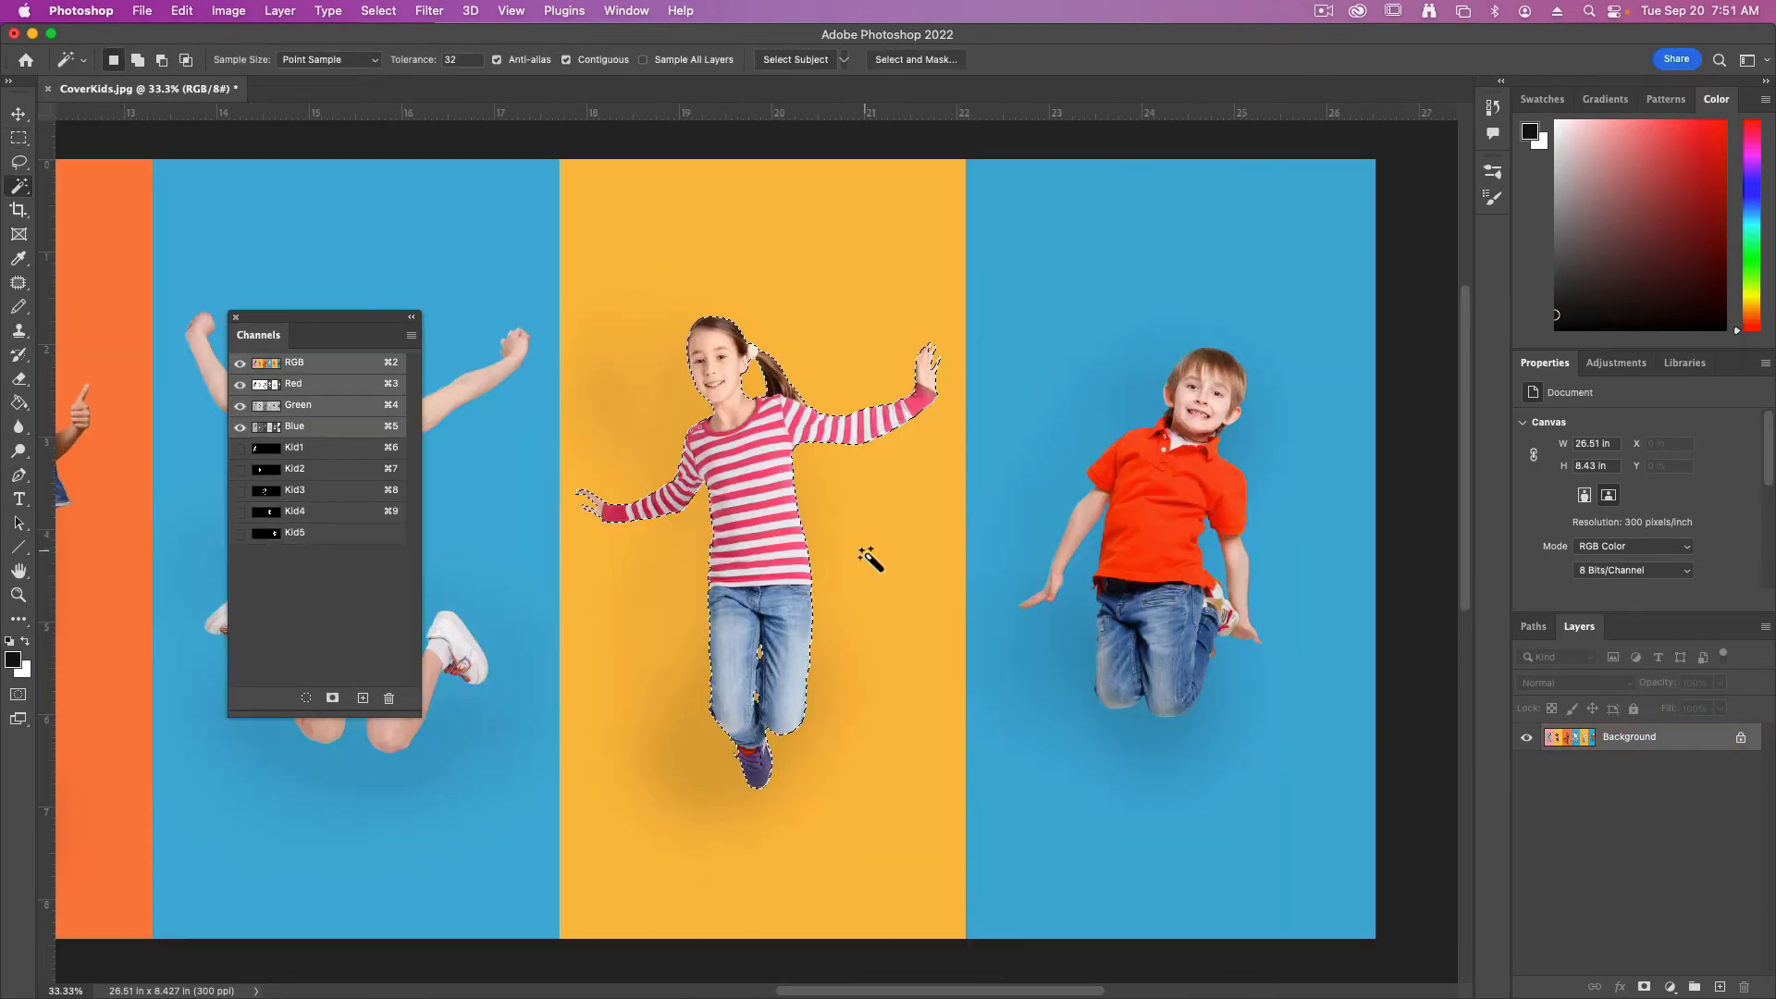
{"action": "scroll", "coordinate": [865, 555], "scroll_direction": "right", "scroll_amount": 3}
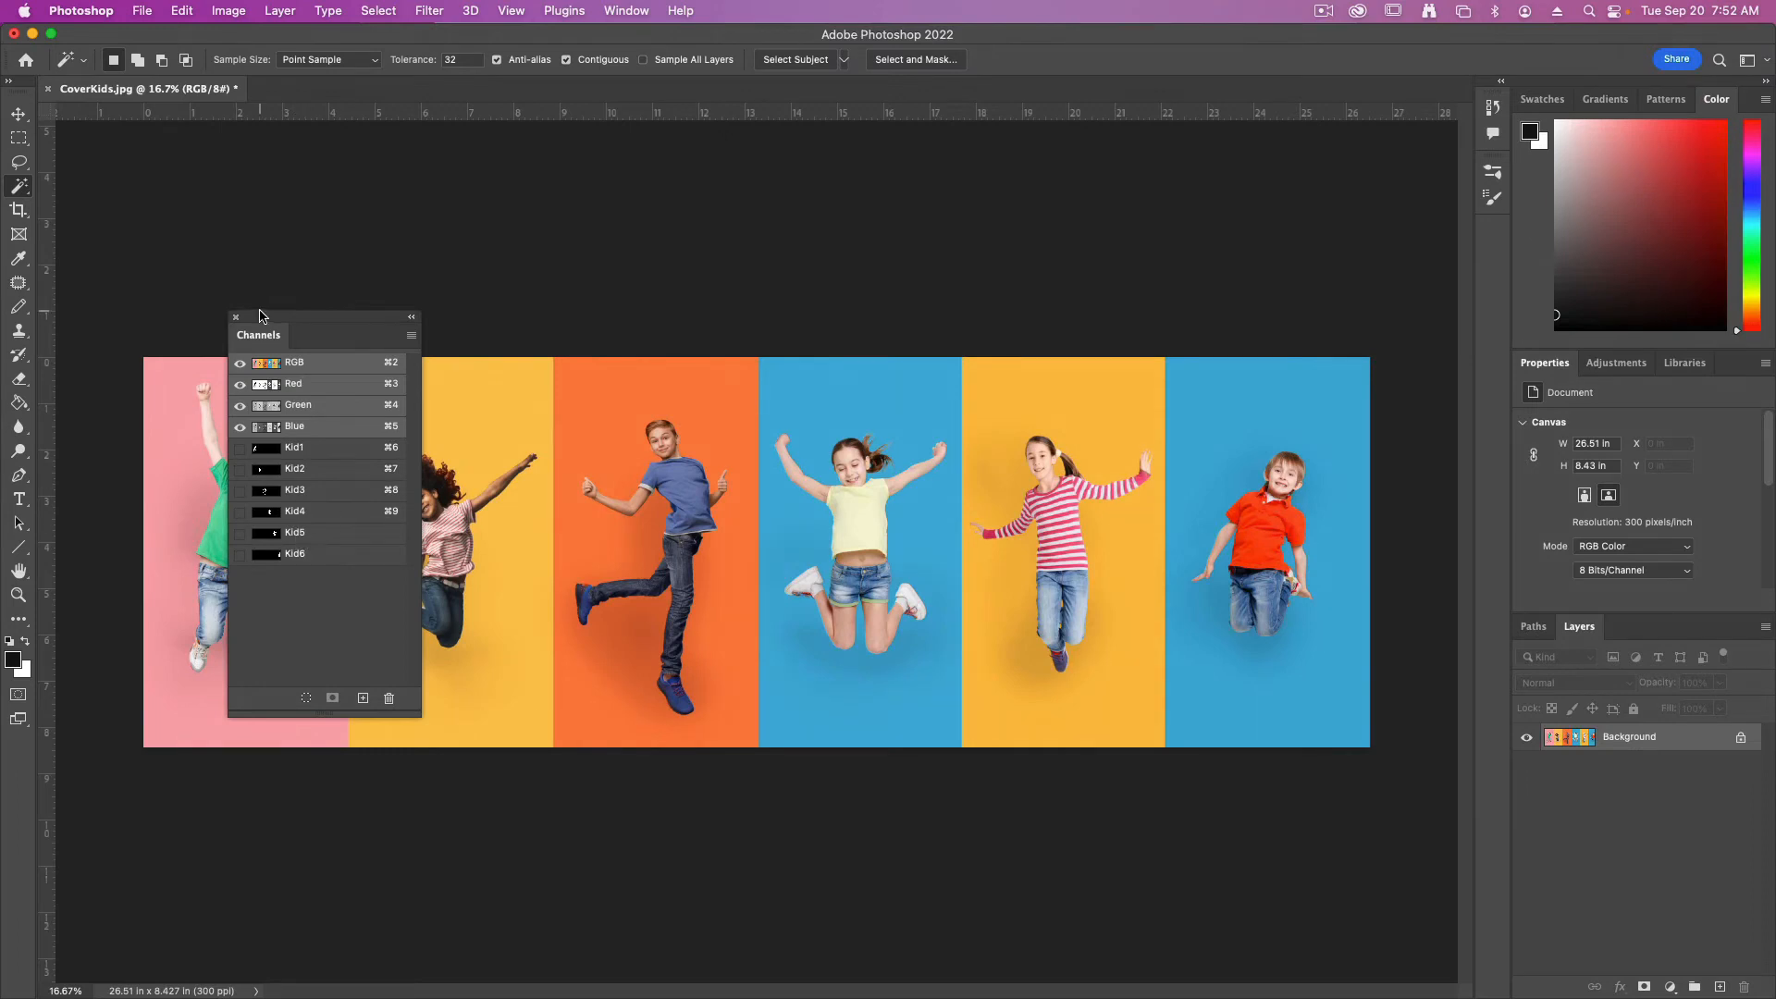
Redock the Channels panel, save the image as the uncompressed TIFF CoverKidsEdited.tif in the Kid funds folder, and close it
{"action": "left_click_drag", "start_coordinate": [259, 315], "coordinate": [1528, 630]}
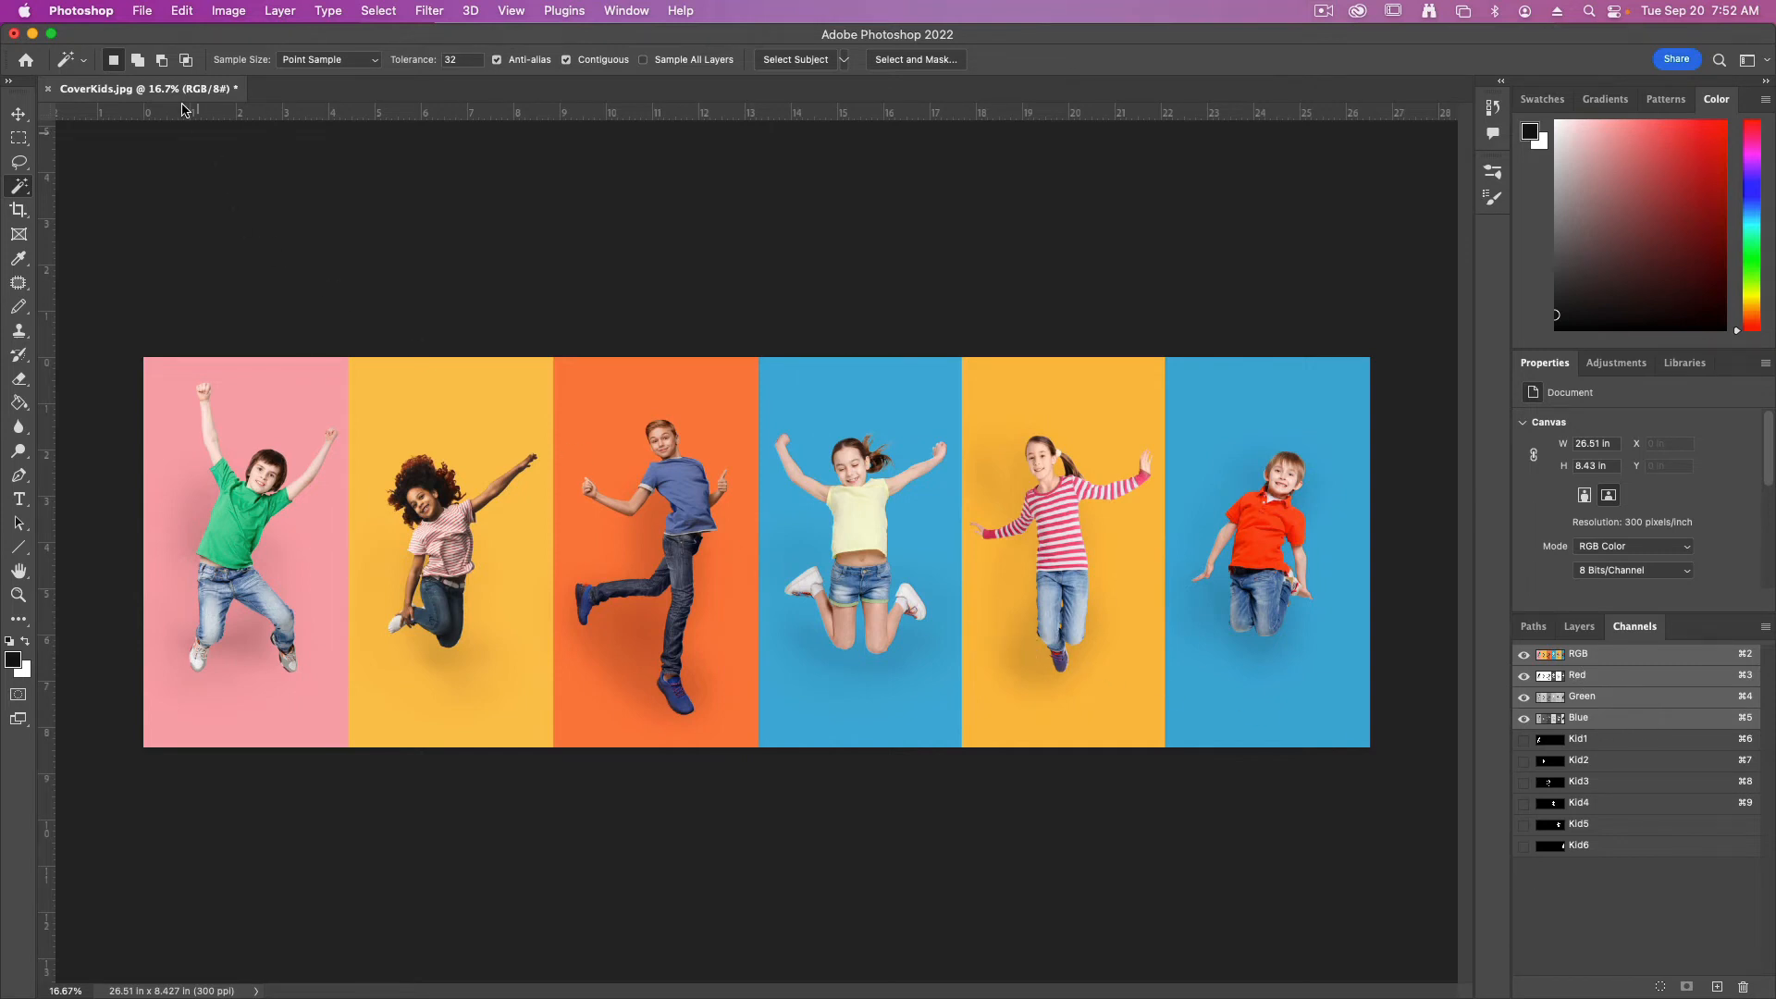
{"action": "left_click", "coordinate": [141, 10]}
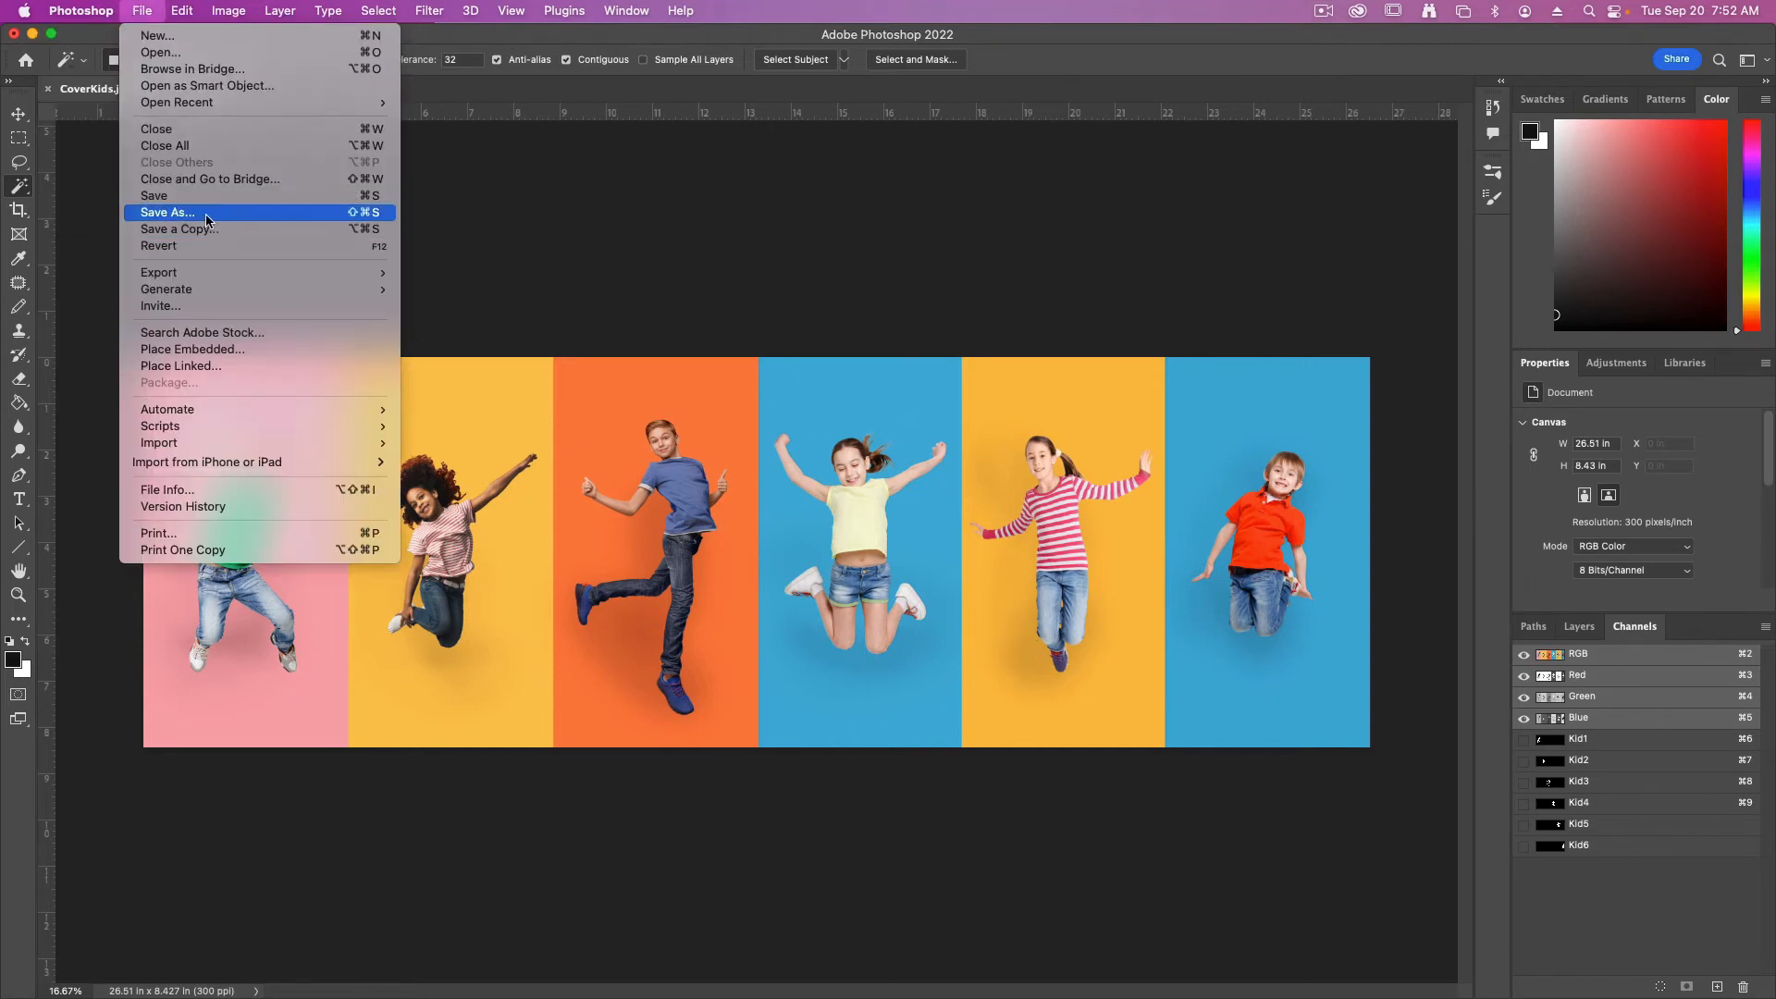
{"action": "left_click", "coordinate": [207, 220]}
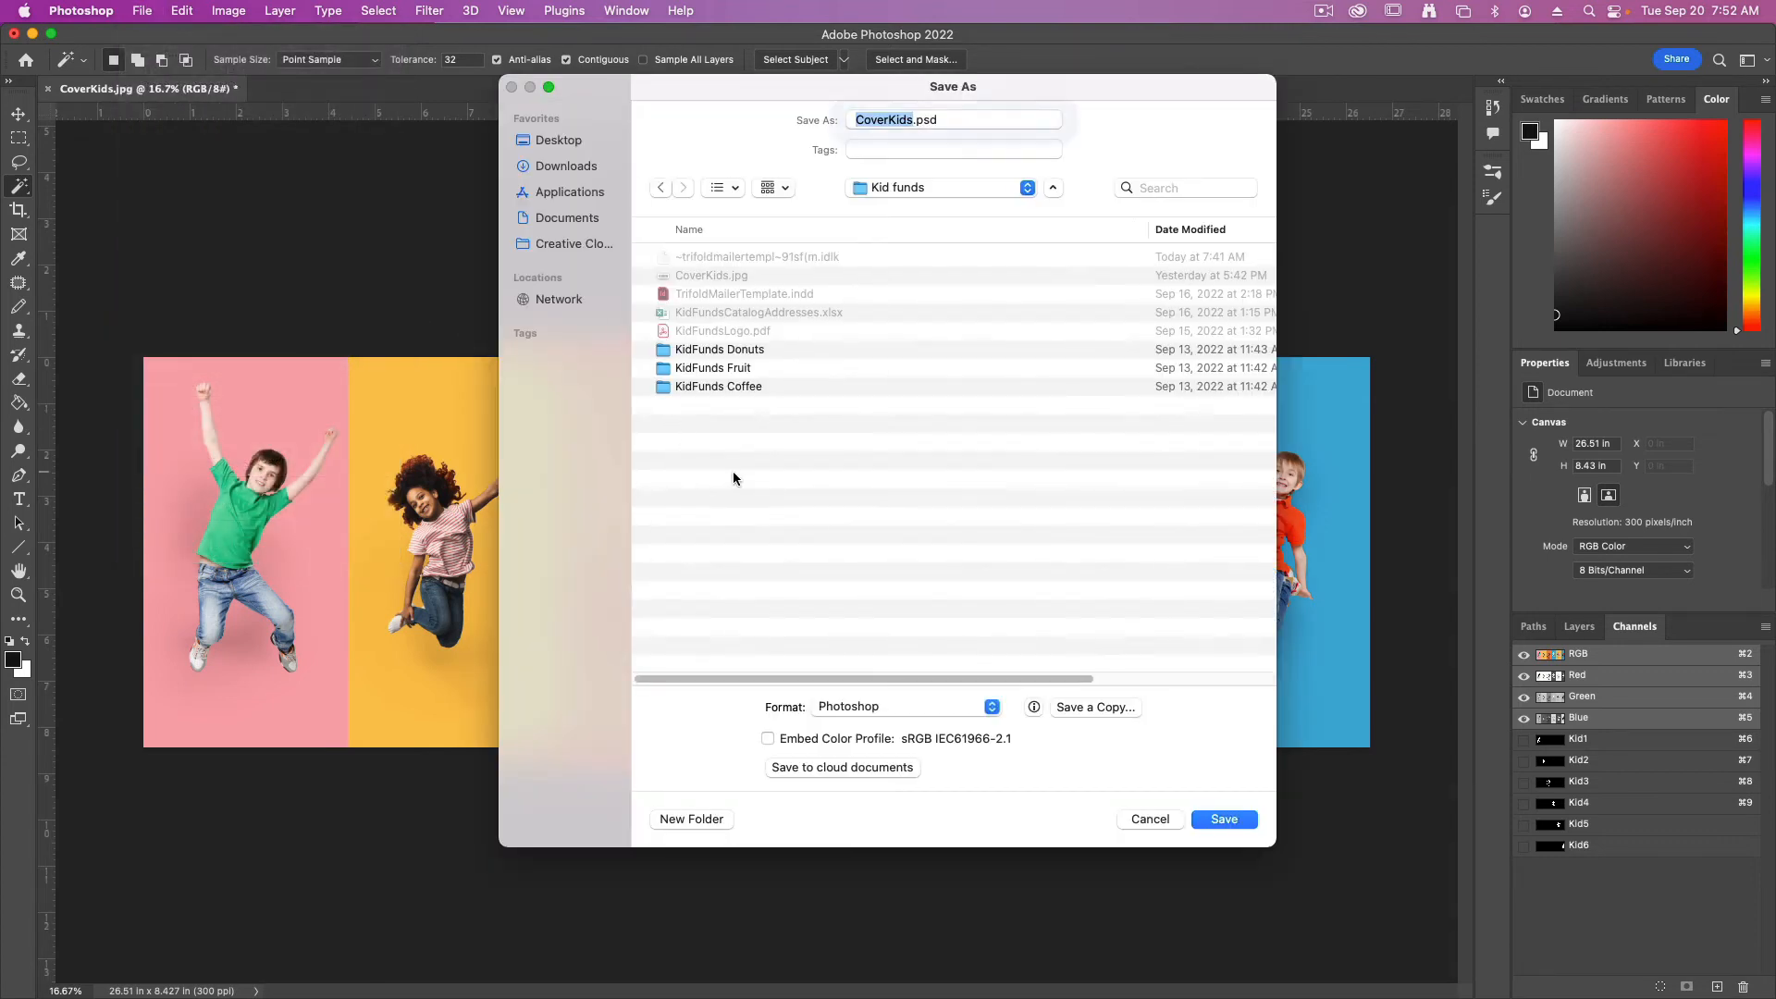
{"action": "left_click", "coordinate": [879, 713]}
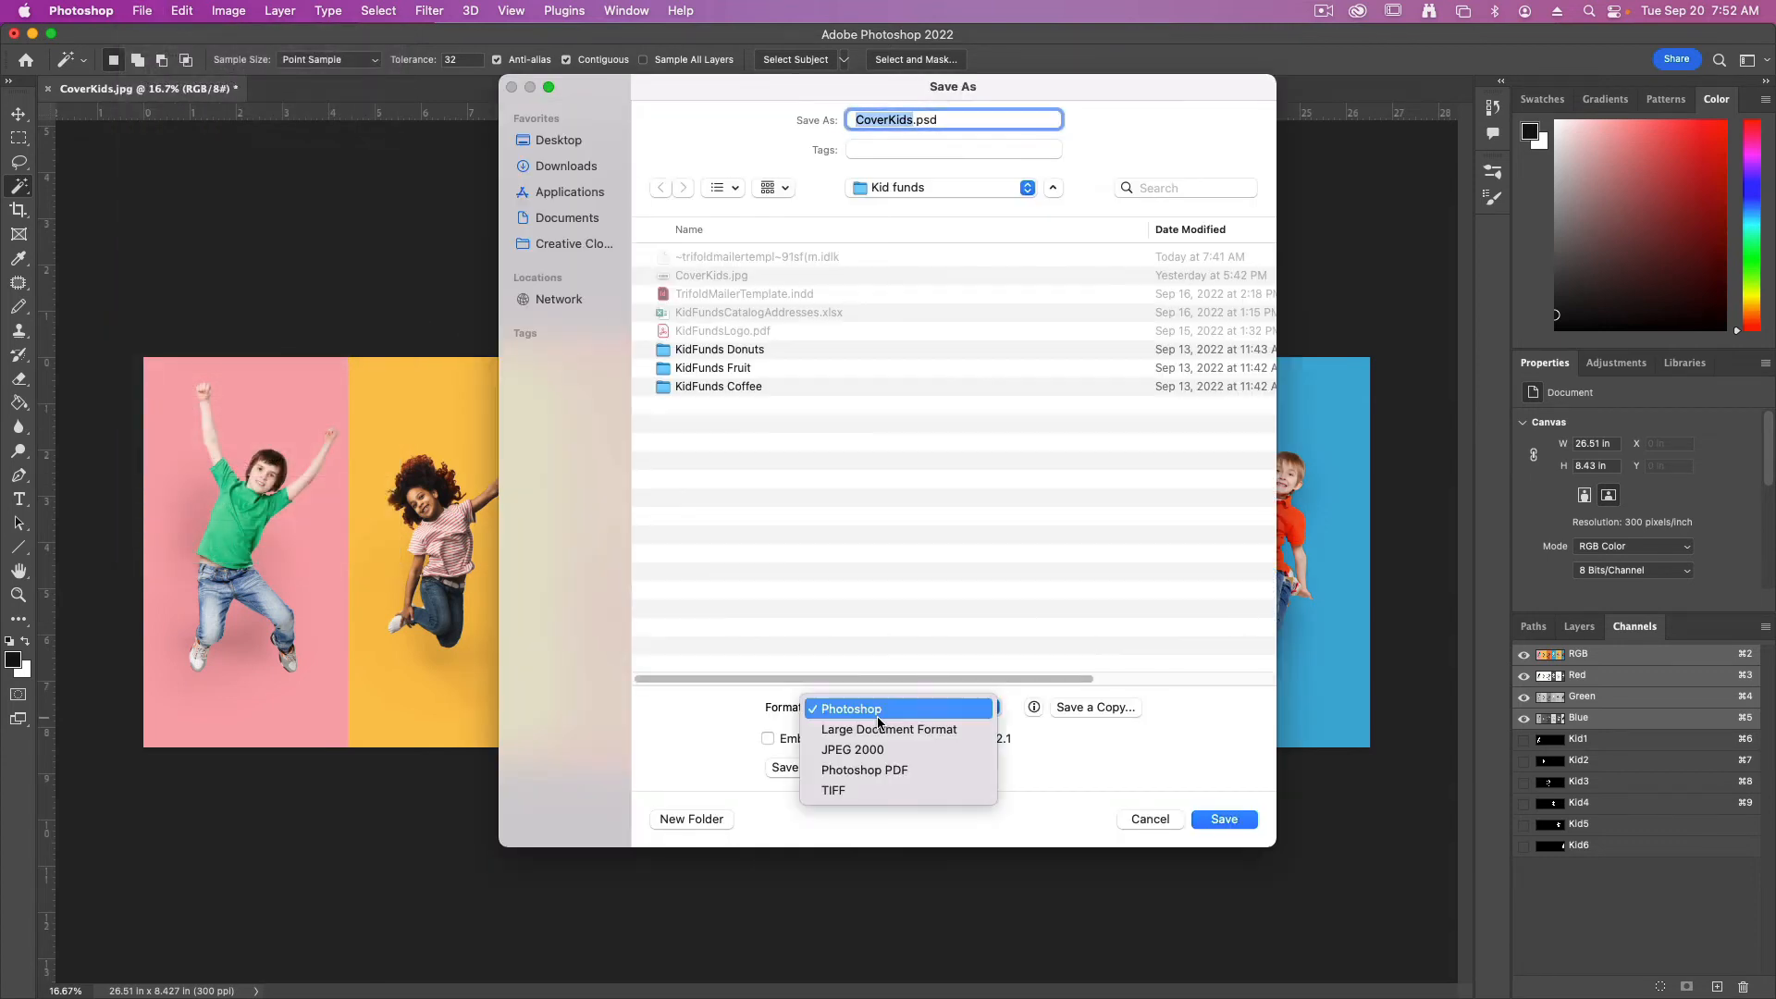
{"action": "left_click", "coordinate": [892, 789]}
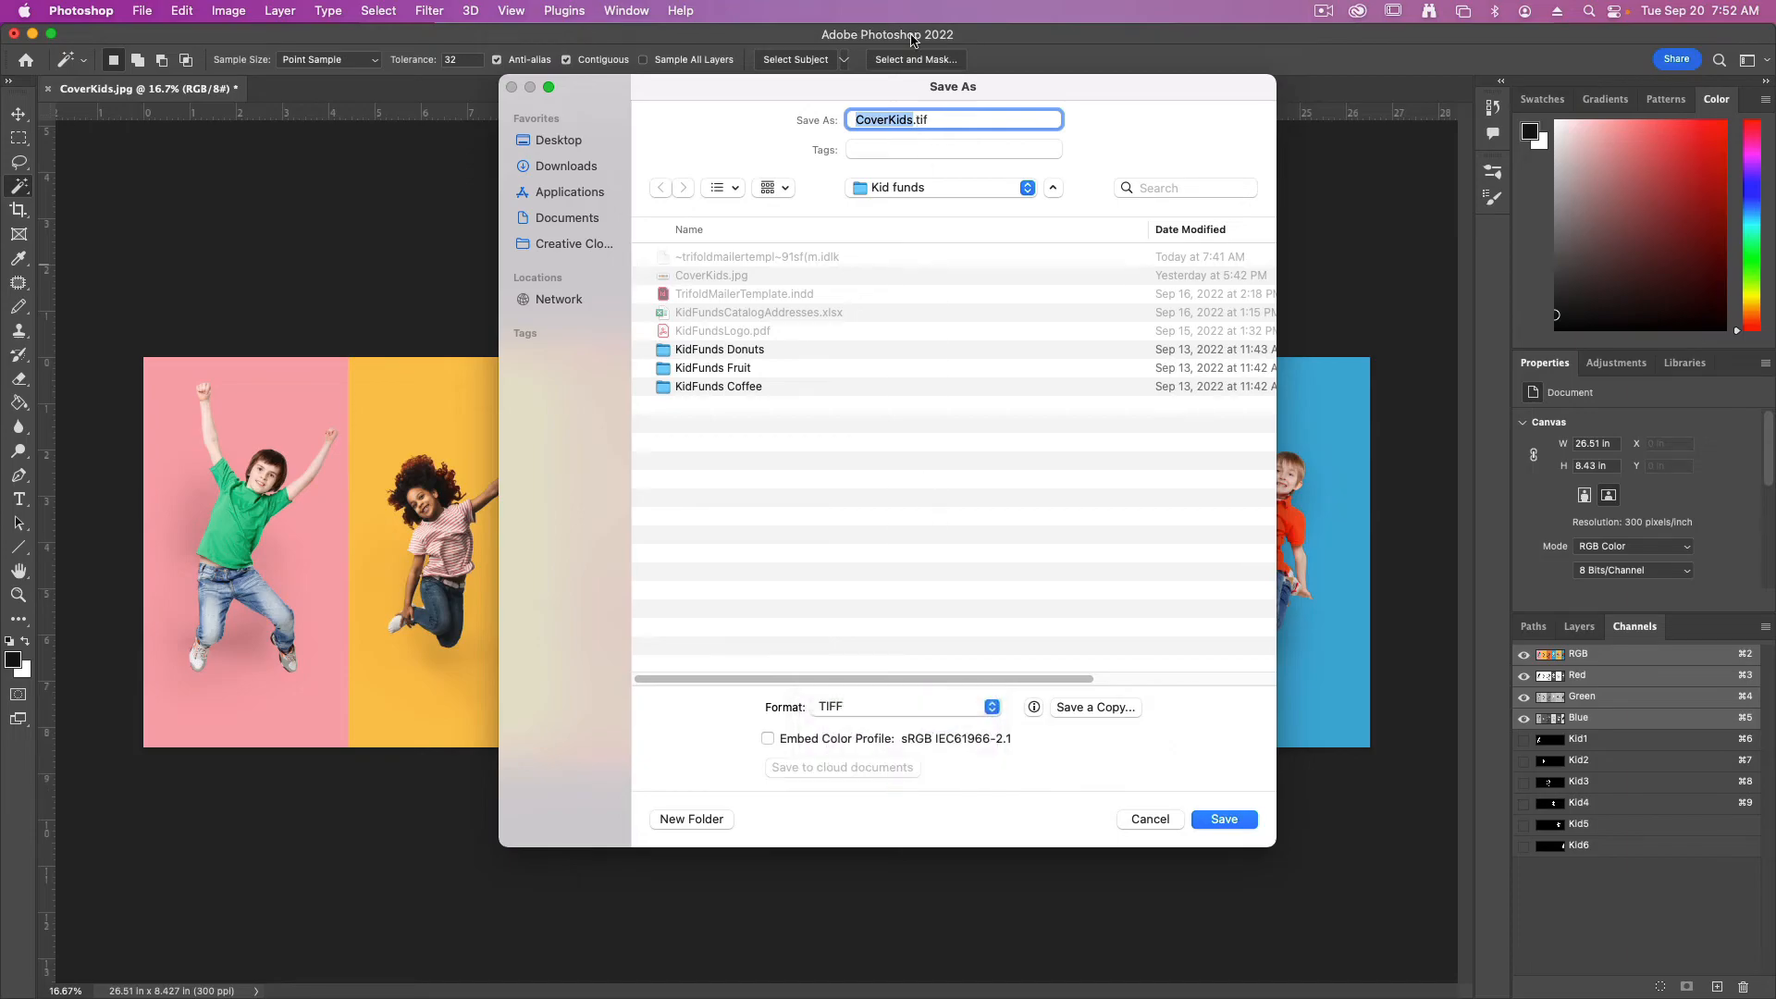
{"action": "key", "text": "Right"}
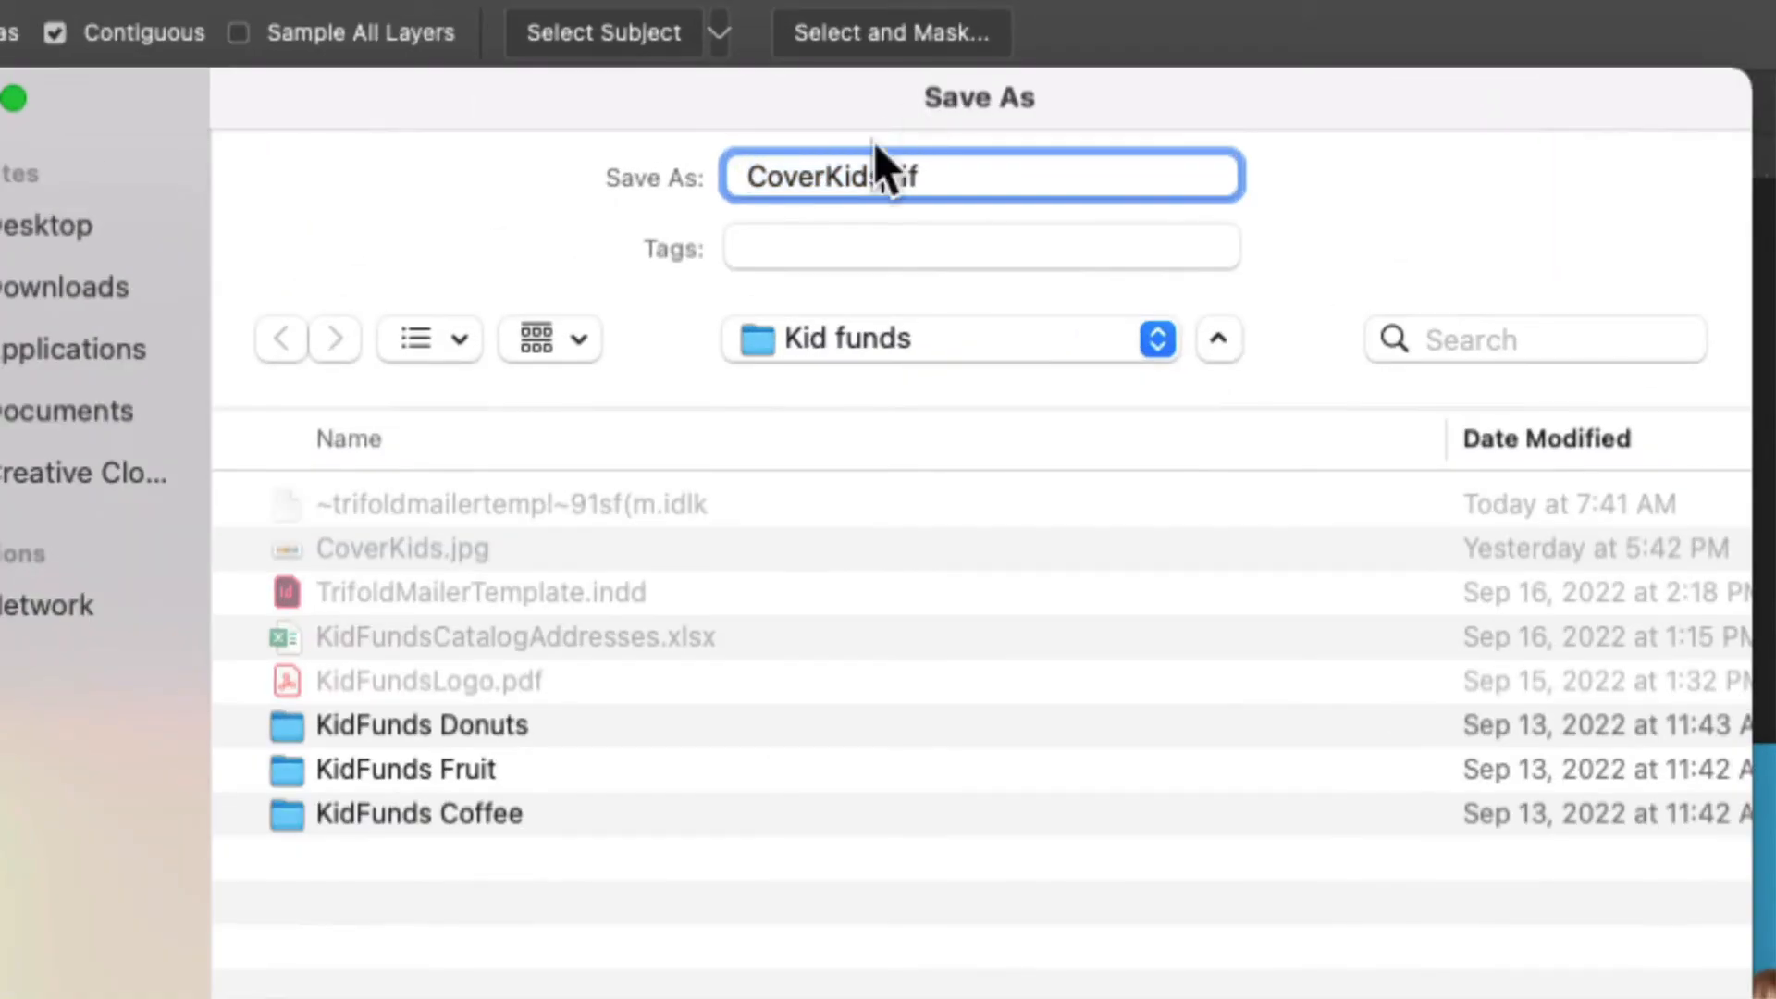
{"action": "type", "text": "Edited"}
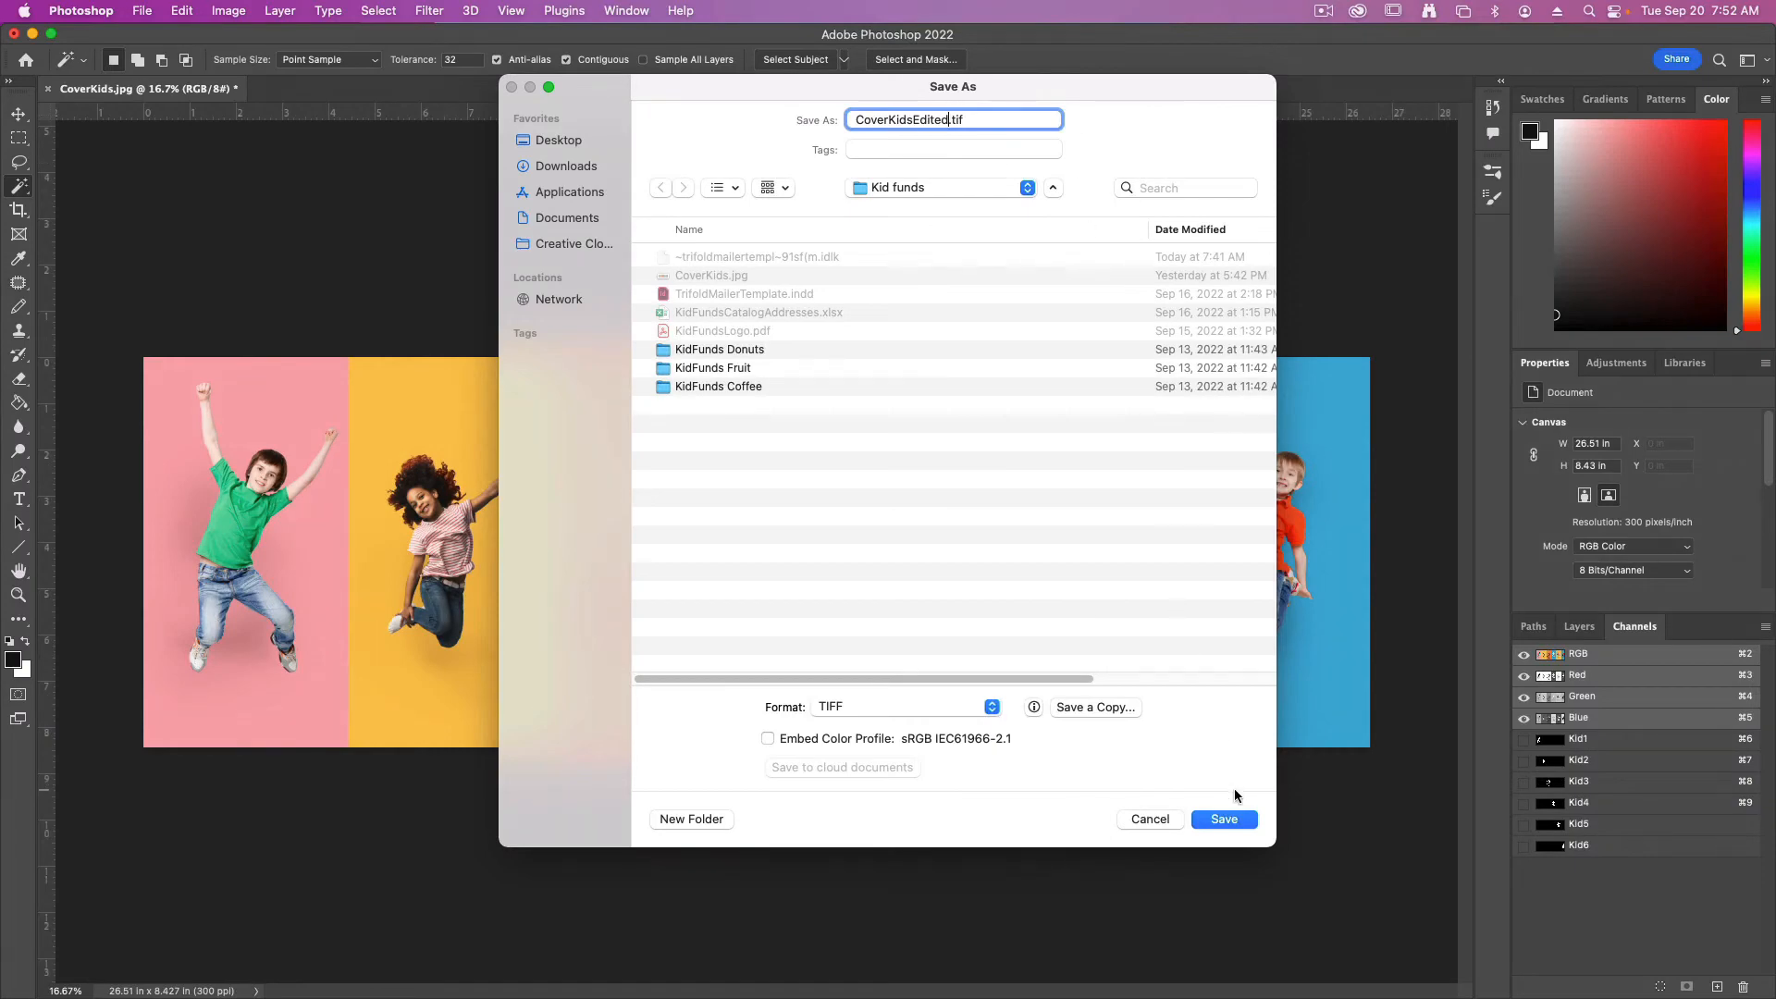
{"action": "left_click", "coordinate": [1224, 819]}
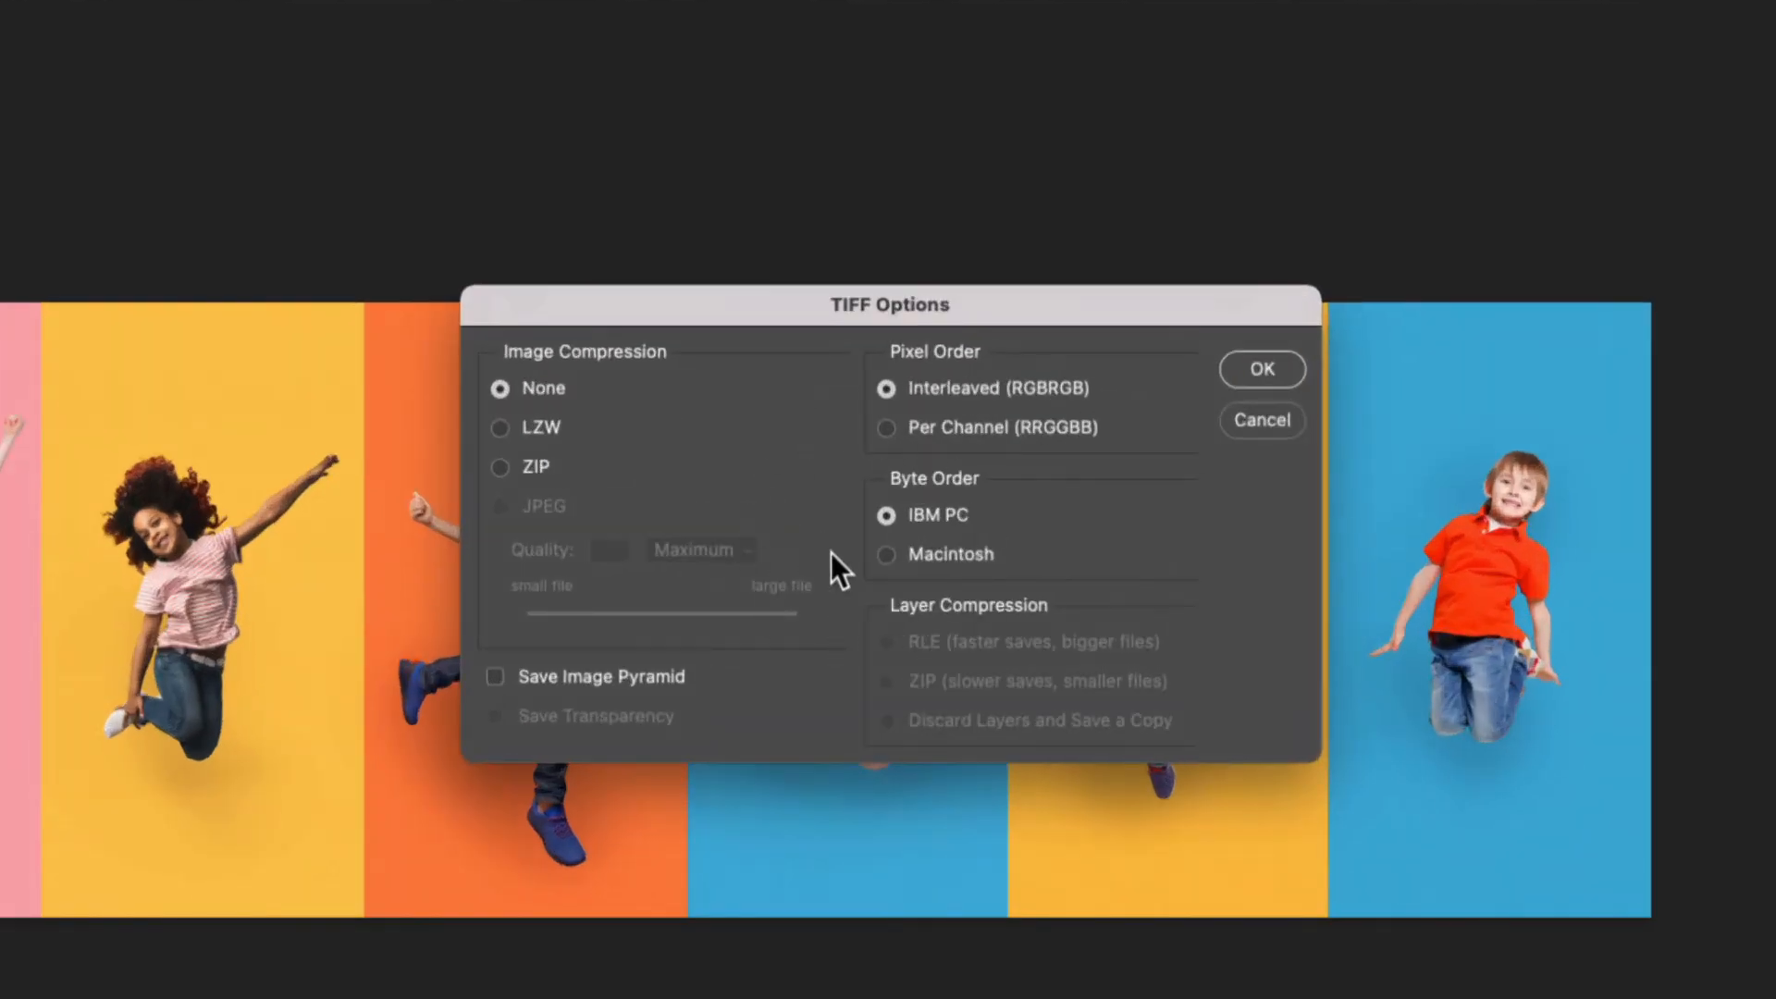
{"action": "left_click", "coordinate": [1262, 372]}
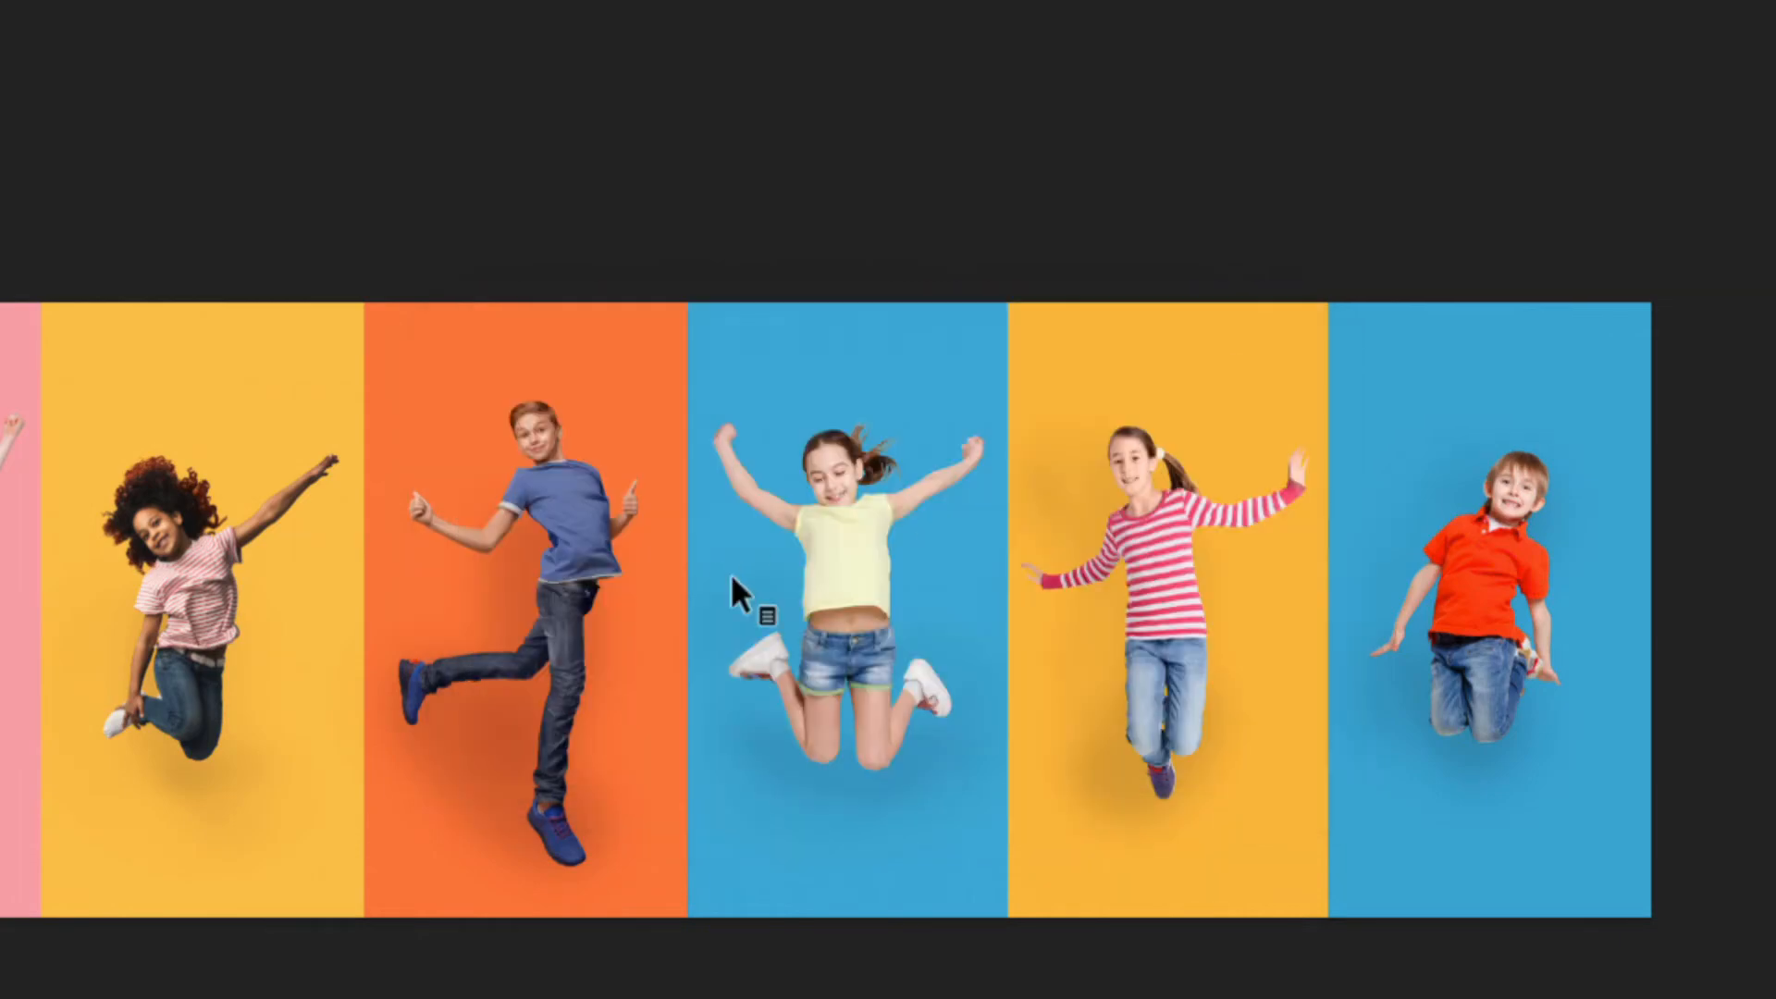
{"action": "key", "text": "super+w"}
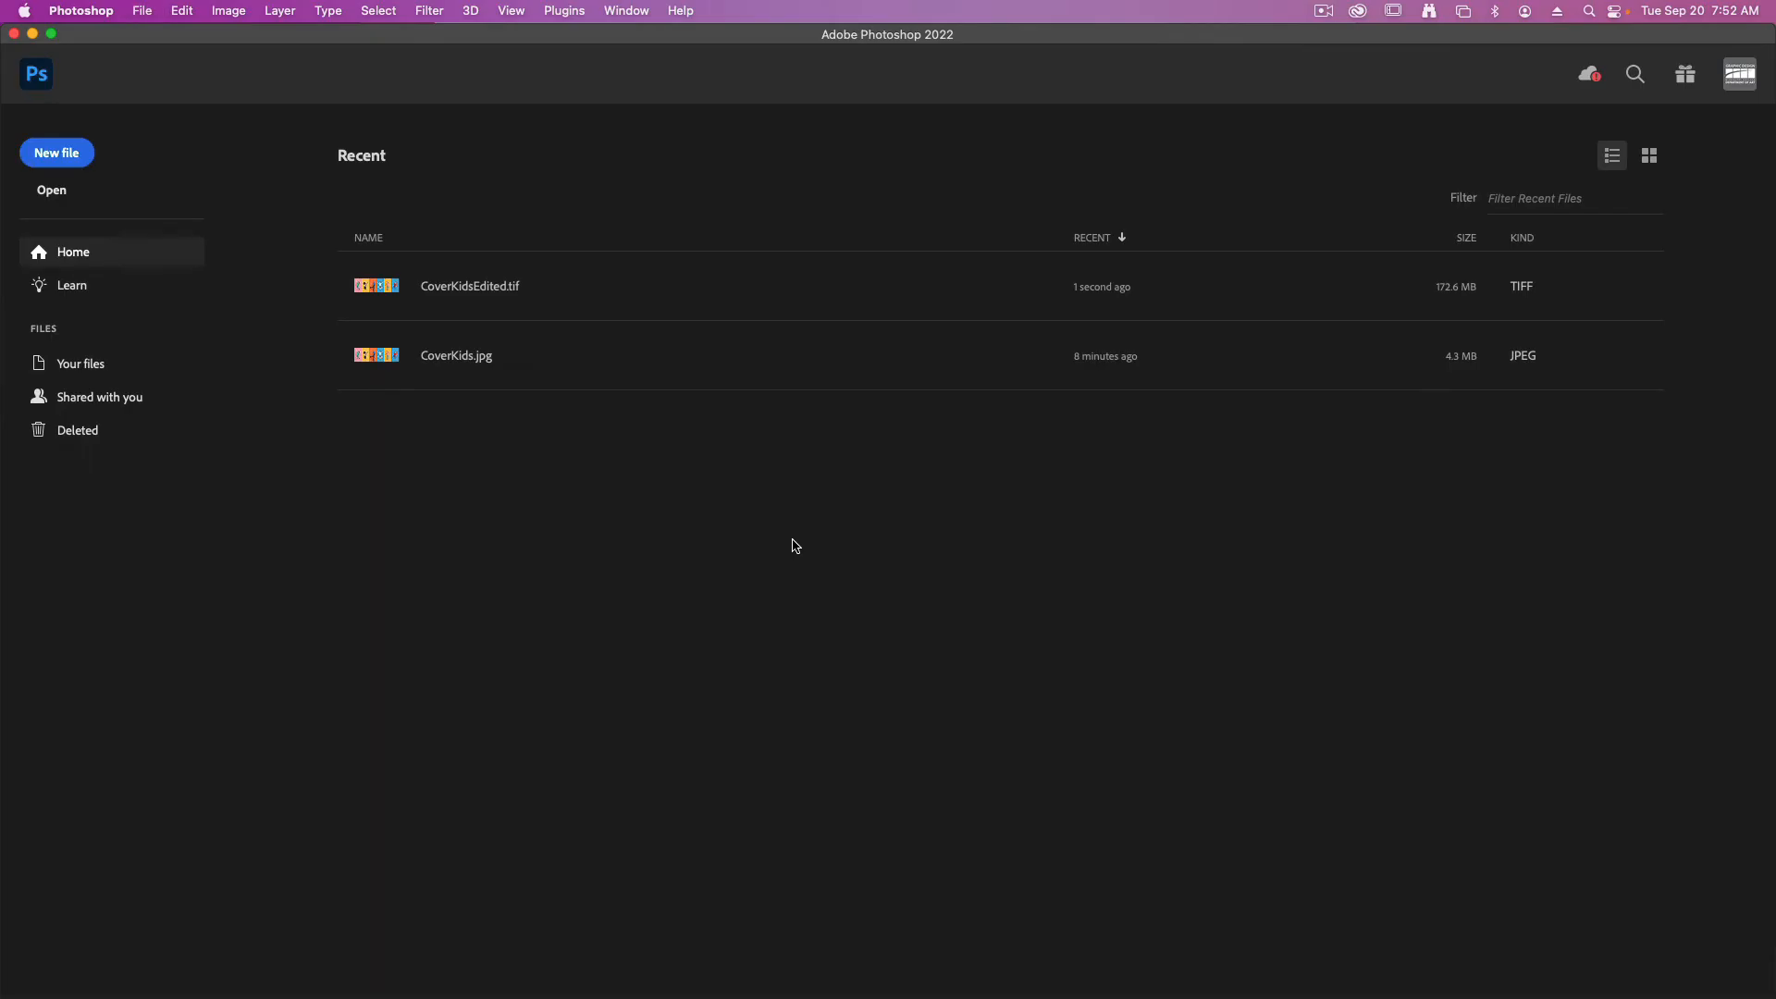
Switch to Finder, preview Product-Donuts.jpg in the KidFunds Donuts folder, and open it in Photoshop
{"action": "left_click", "coordinate": [33, 34]}
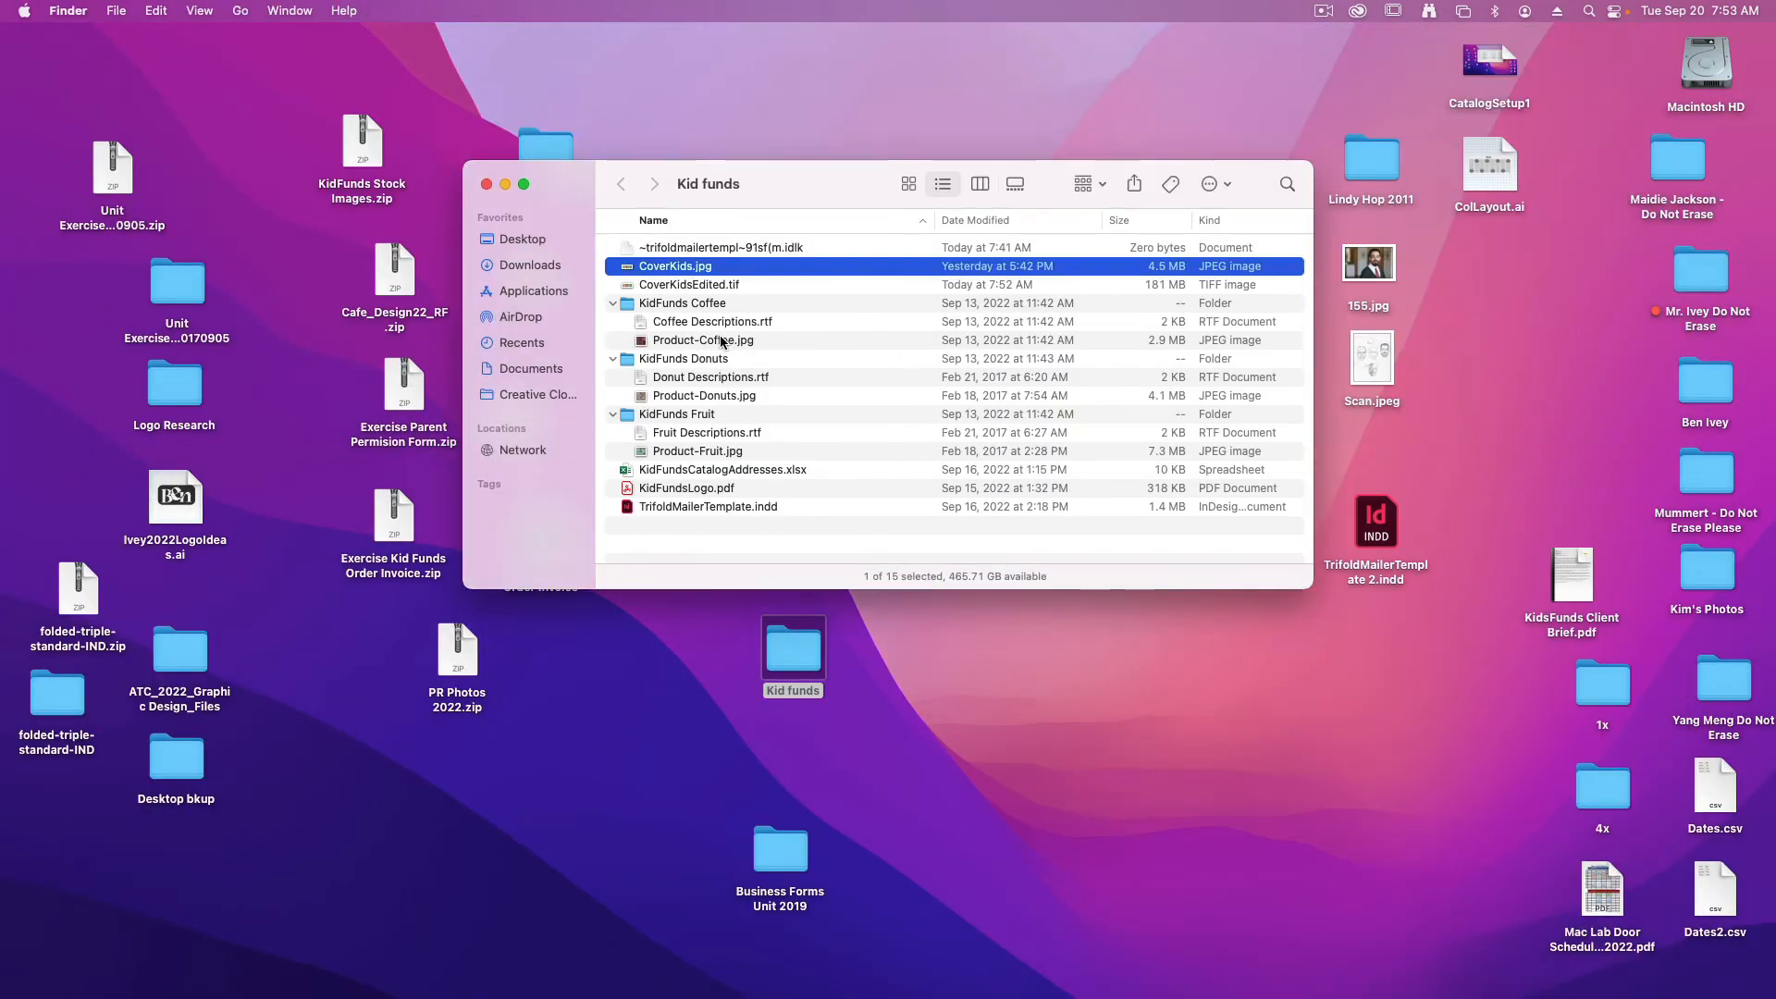
{"action": "left_click", "coordinate": [717, 395]}
{"action": "key", "text": "space"}
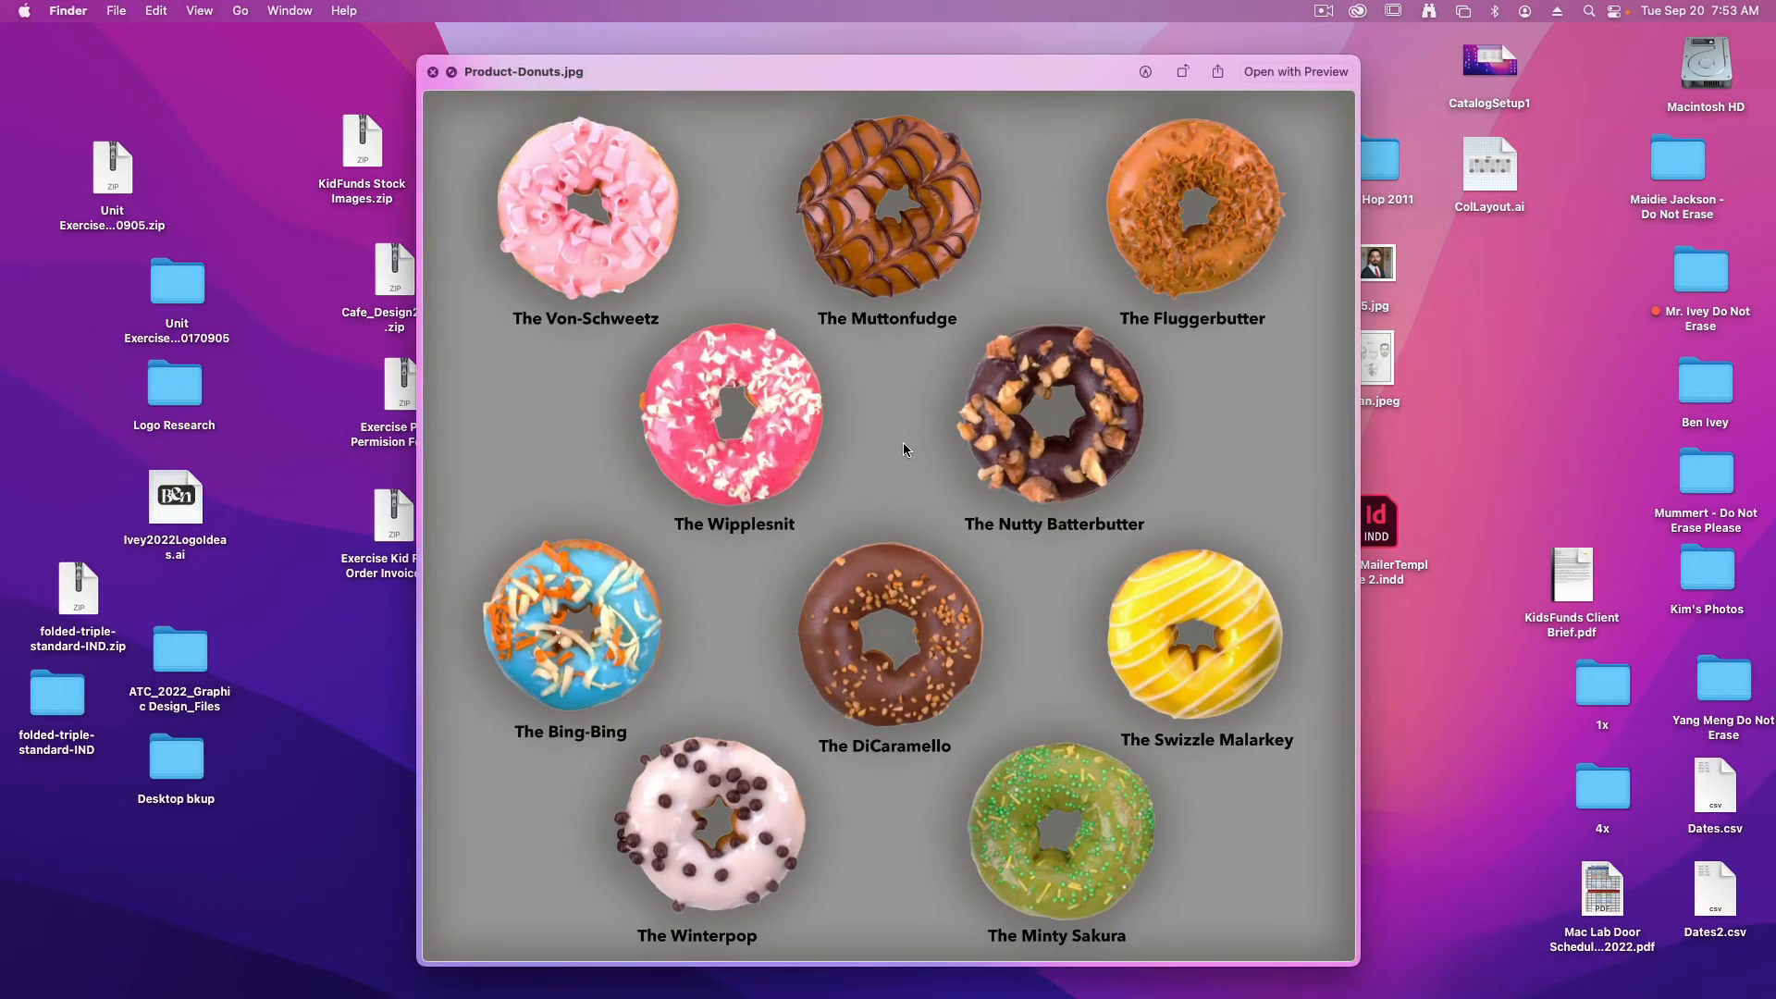
{"action": "key", "text": "space"}
{"action": "left_click_drag", "start_coordinate": [721, 397], "coordinate": [670, 972]}
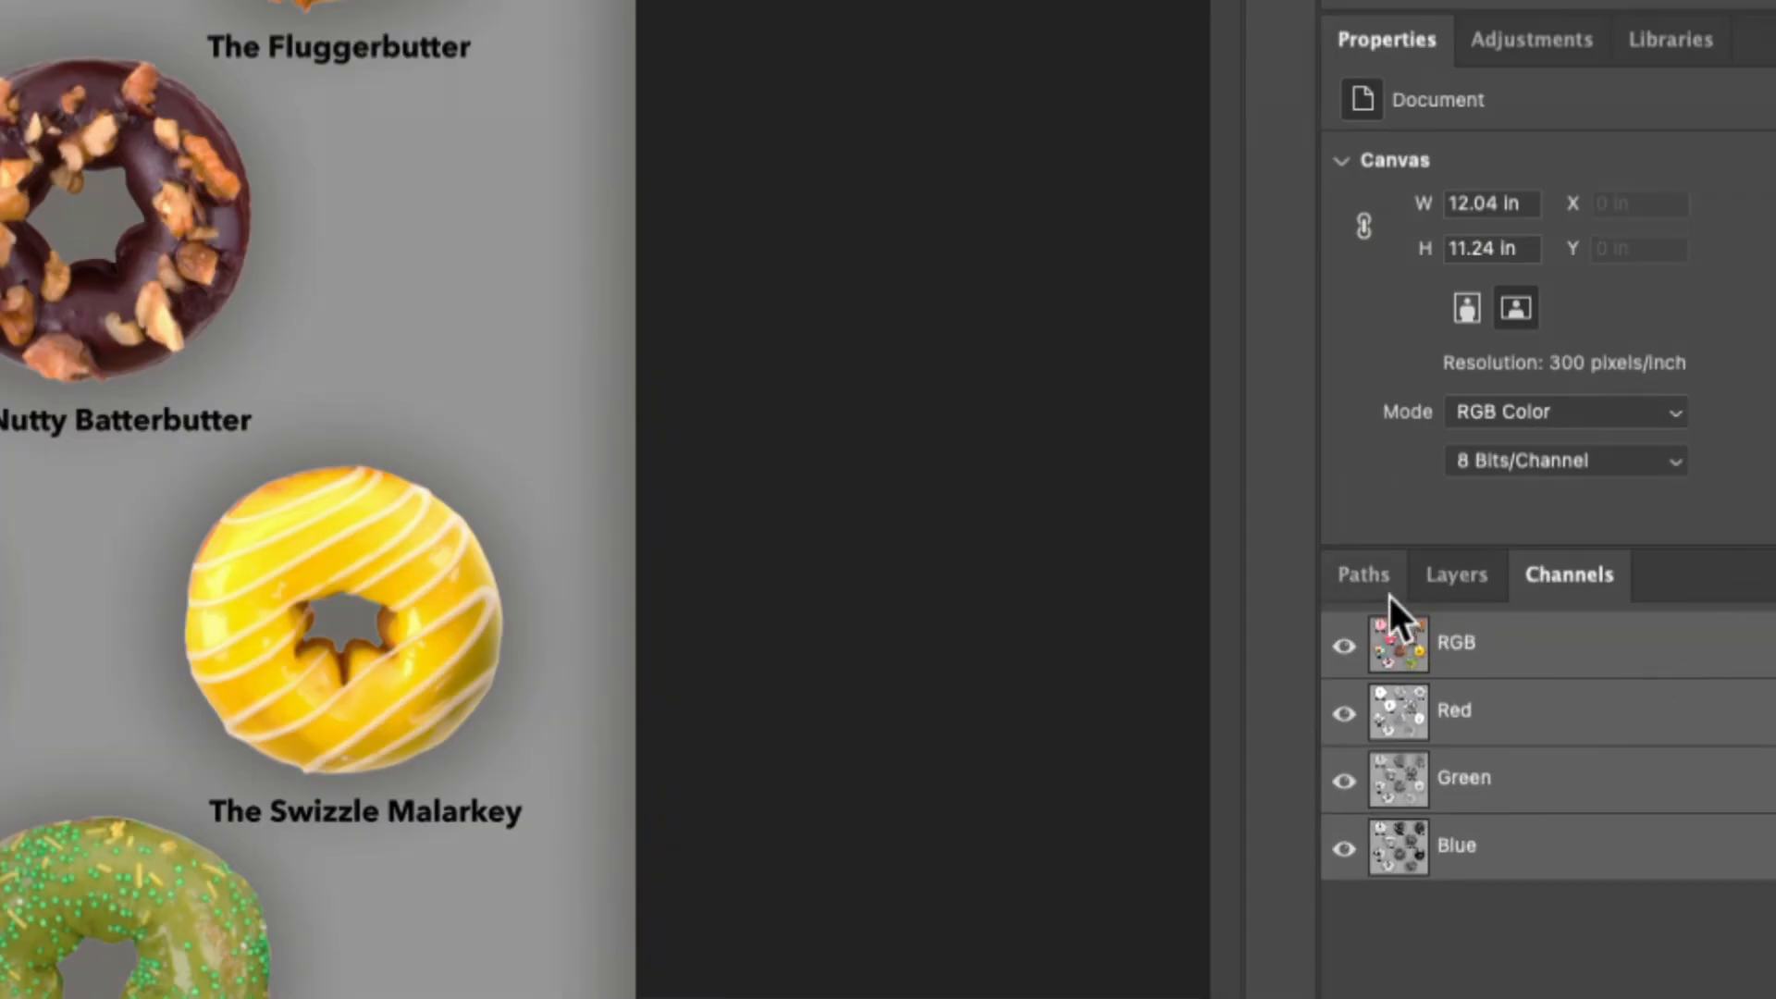
Detach the Paths panel and float it over the empty area beside the donut image
{"action": "left_click", "coordinate": [1385, 586]}
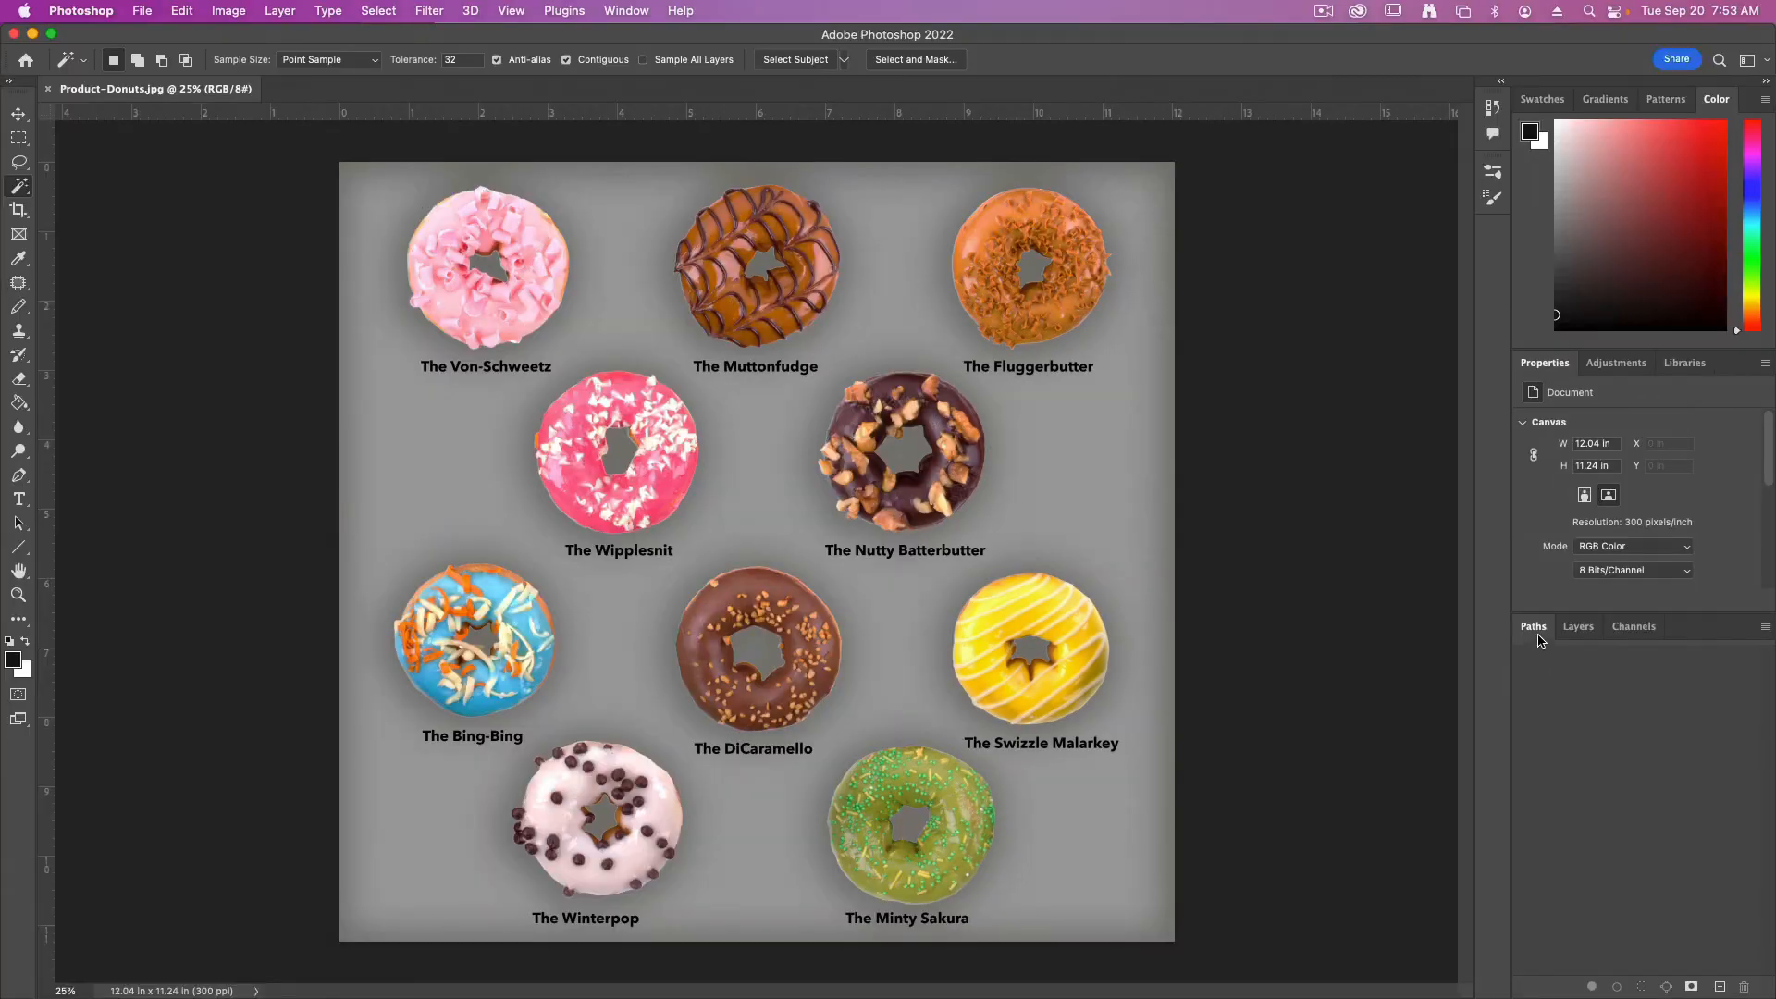
{"action": "left_click_drag", "start_coordinate": [1540, 640], "coordinate": [275, 396]}
{"action": "left_click_drag", "start_coordinate": [152, 321], "coordinate": [142, 275]}
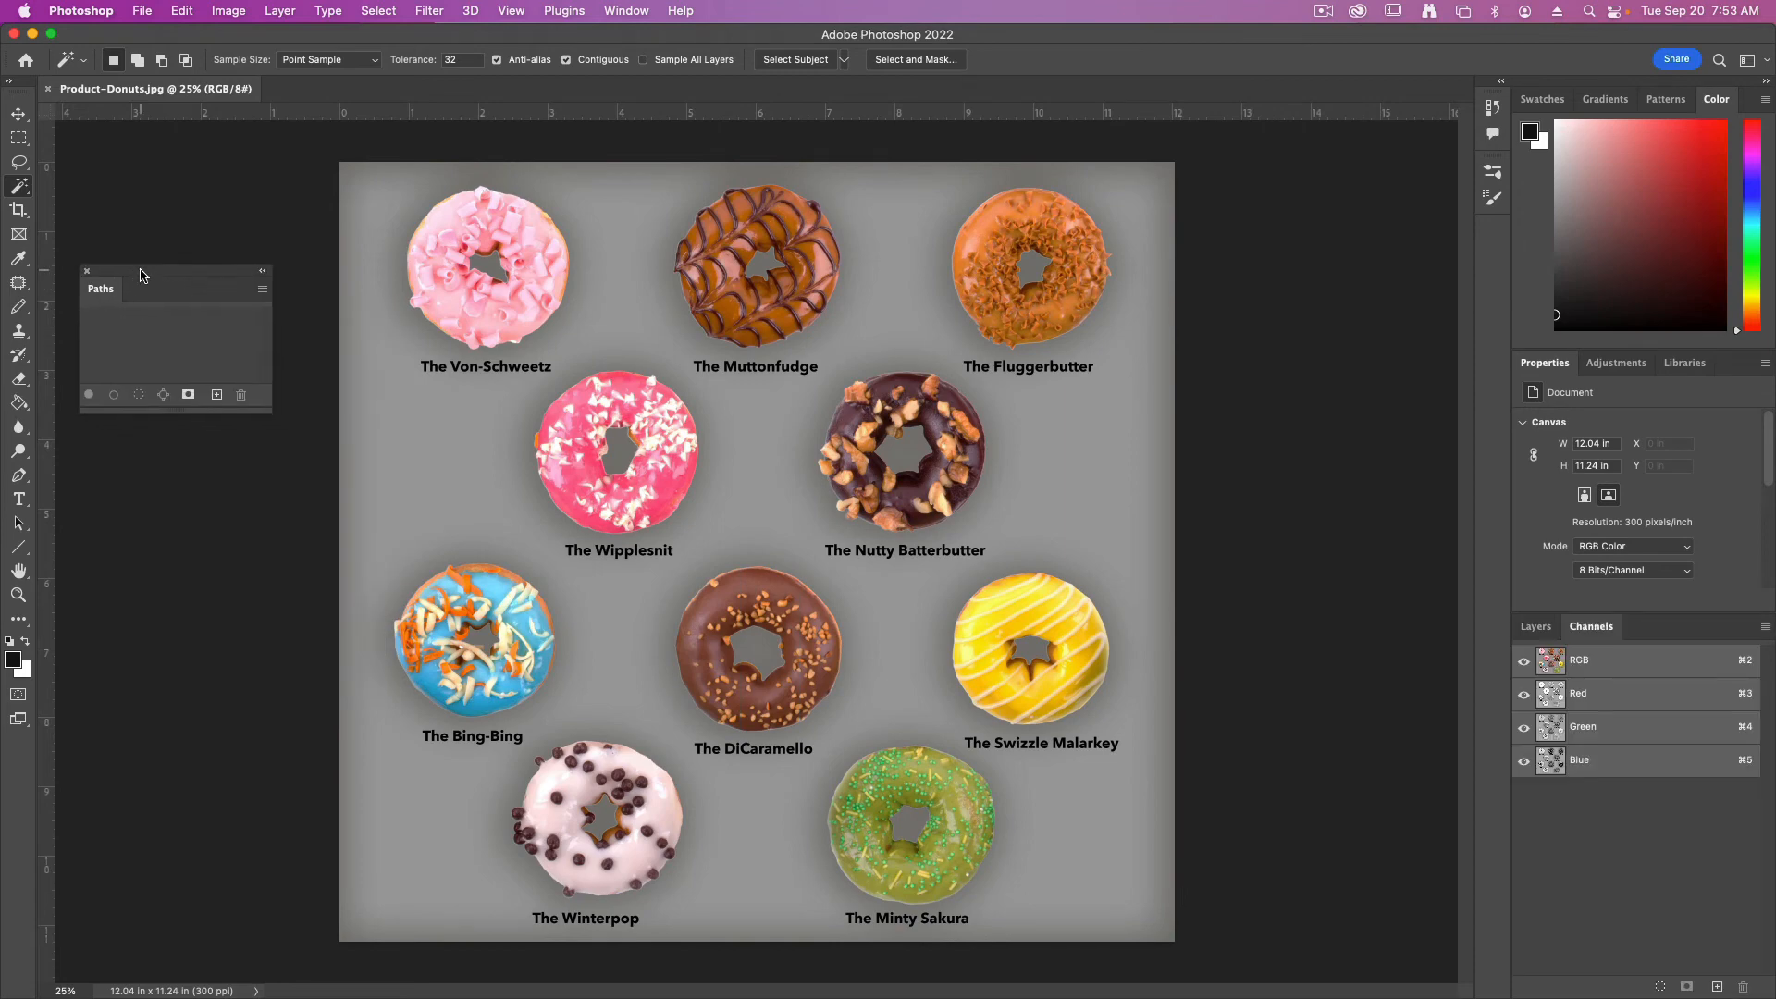
Select the pink Von-Schweetz donut with the Quick Selection tool at brush size 30, leaving out its center hole
{"action": "key", "text": "super+plus"}
{"action": "left_click_drag", "start_coordinate": [344, 280], "coordinate": [892, 745]}
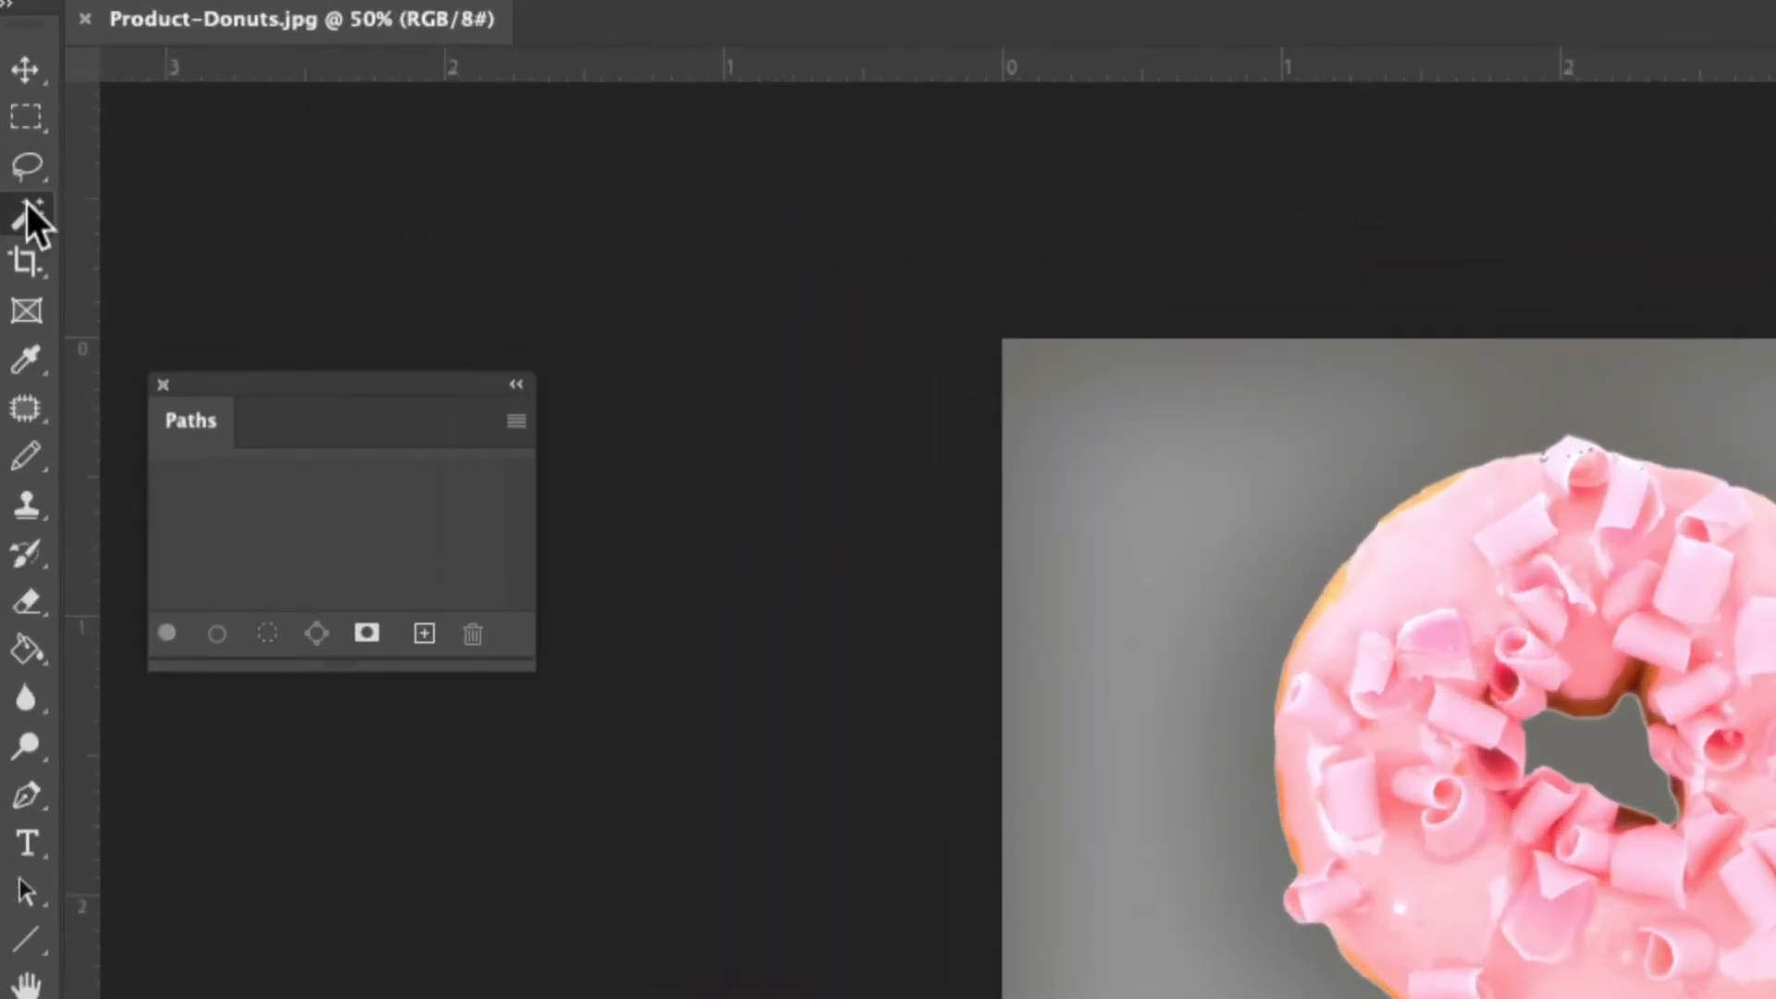
{"action": "right_click", "coordinate": [18, 184]}
{"action": "left_click", "coordinate": [176, 245]}
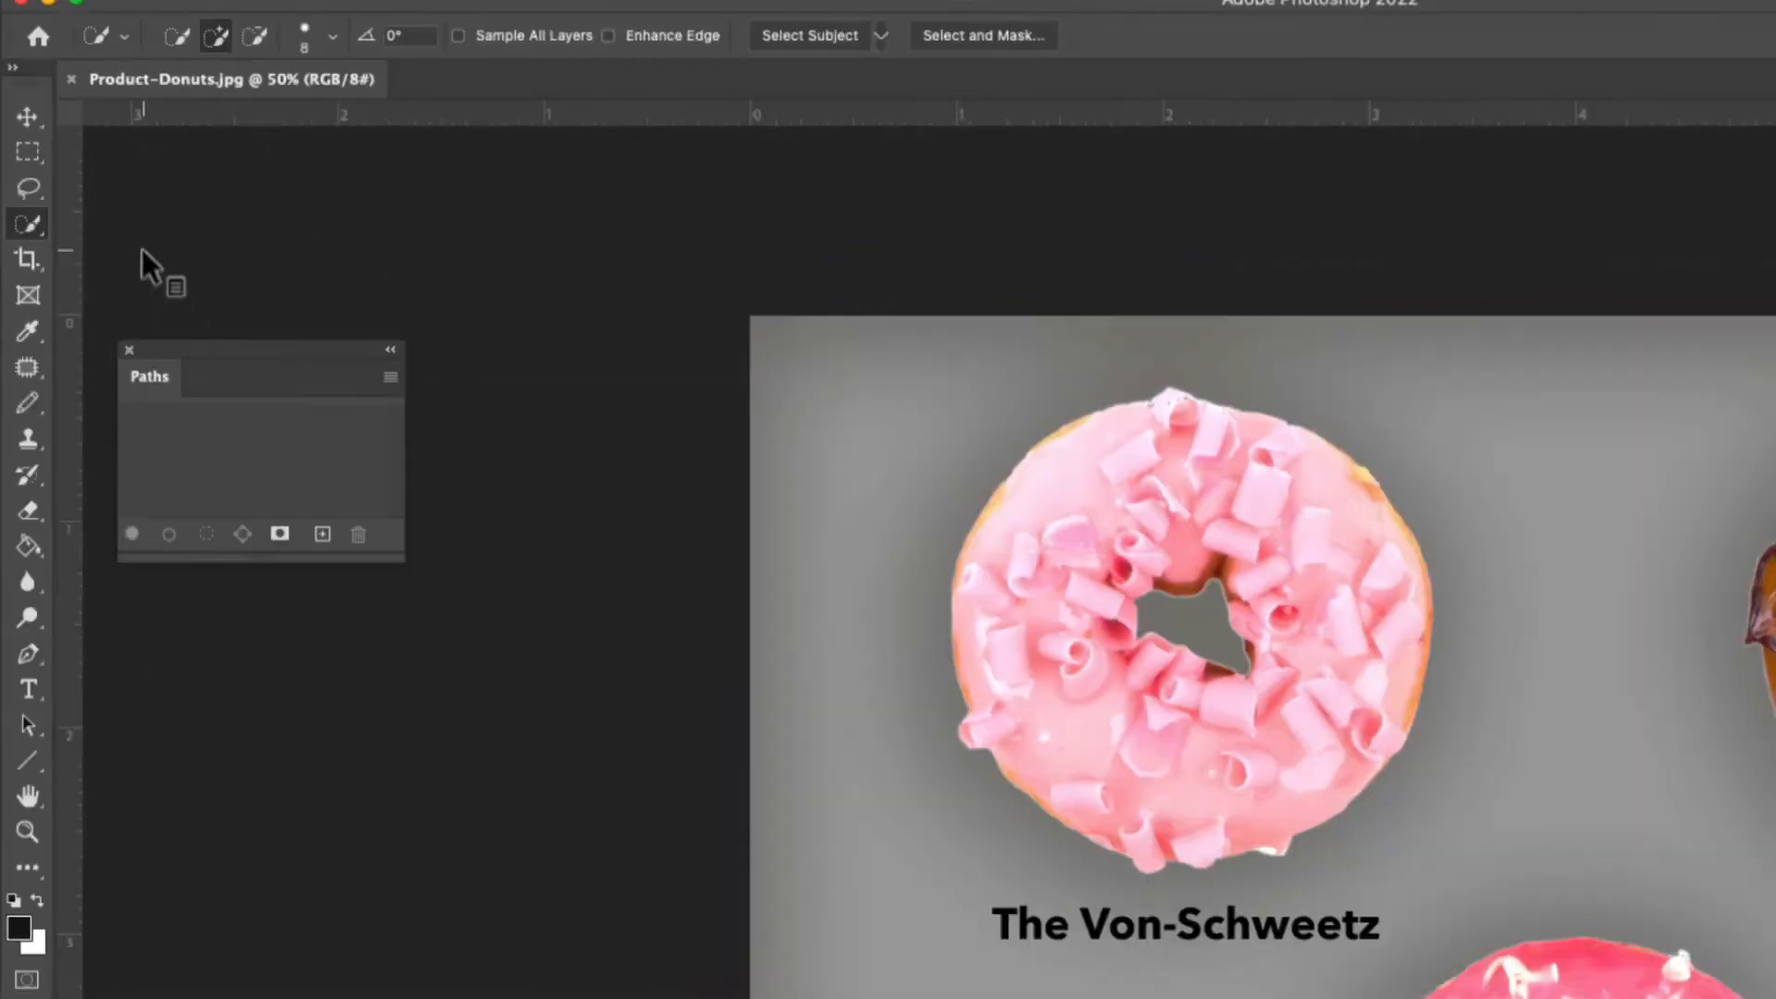
{"action": "key", "text": "bracketright"}
{"action": "key", "text": "bracketright"}
{"action": "key", "text": "bracketright"}
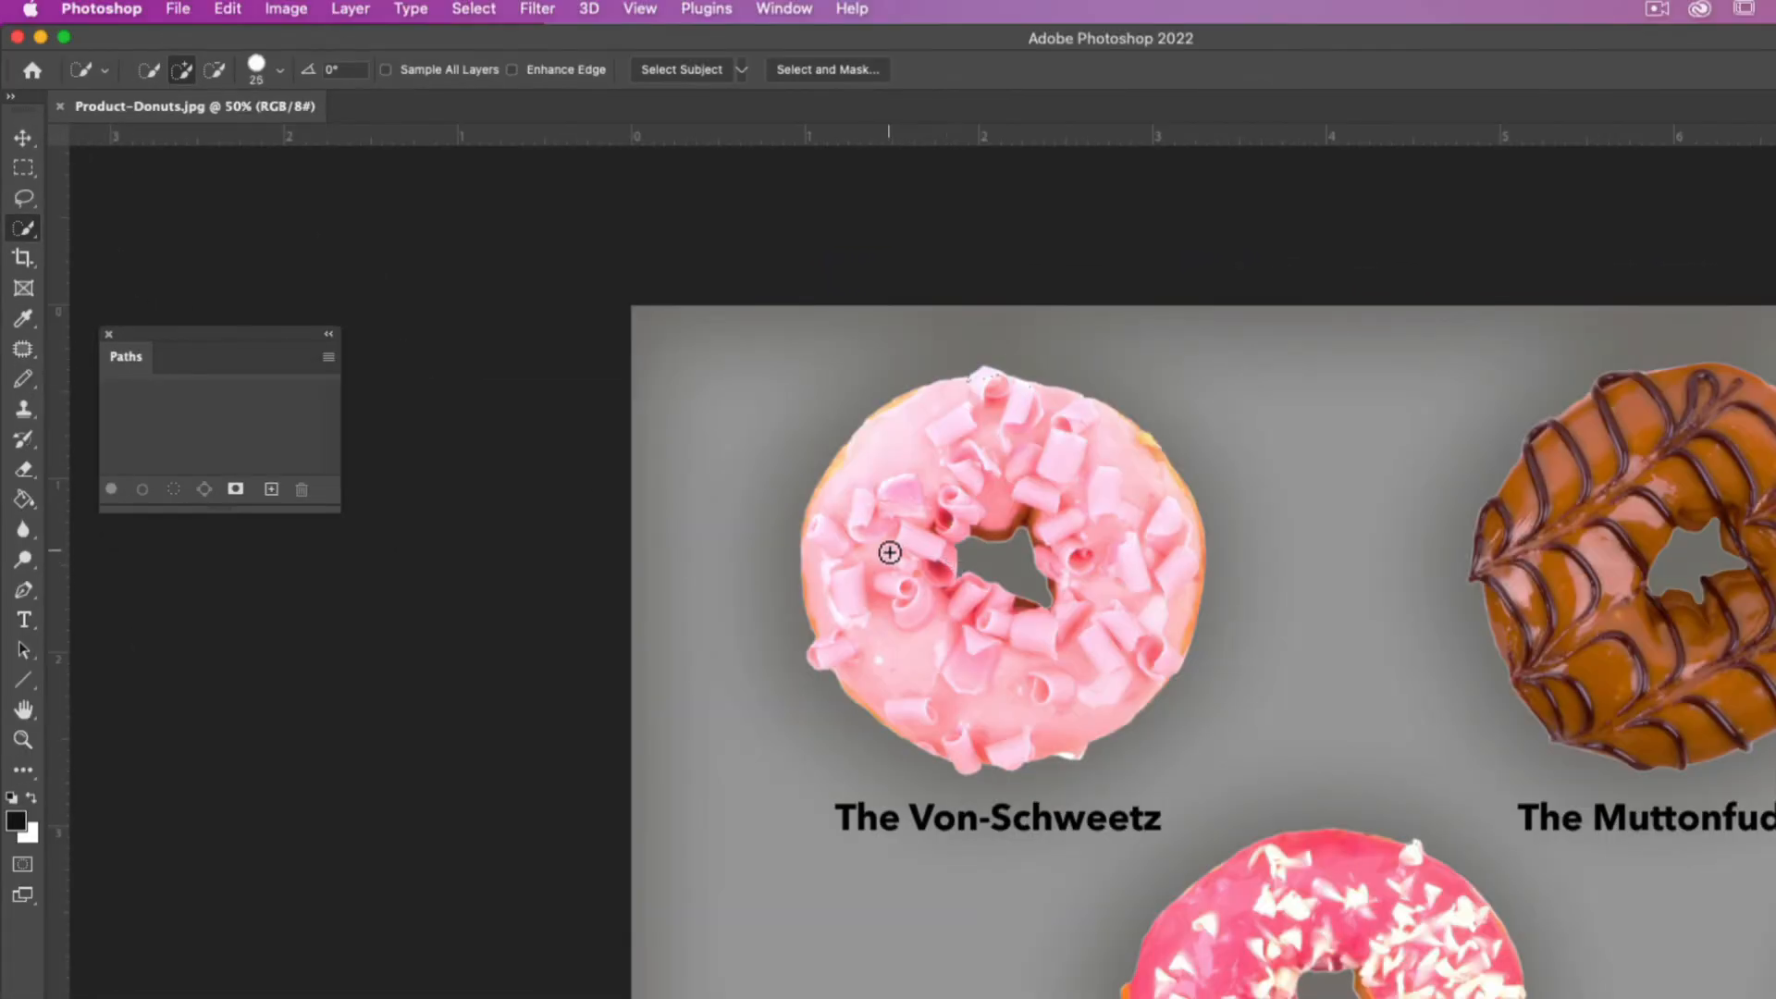
{"action": "mouse_move", "coordinate": [888, 551]}
{"action": "left_mouse_down"}
{"action": "mouse_move", "coordinate": [904, 472]}
{"action": "mouse_move", "coordinate": [1130, 519]}
{"action": "mouse_move", "coordinate": [977, 685]}
{"action": "left_mouse_up"}
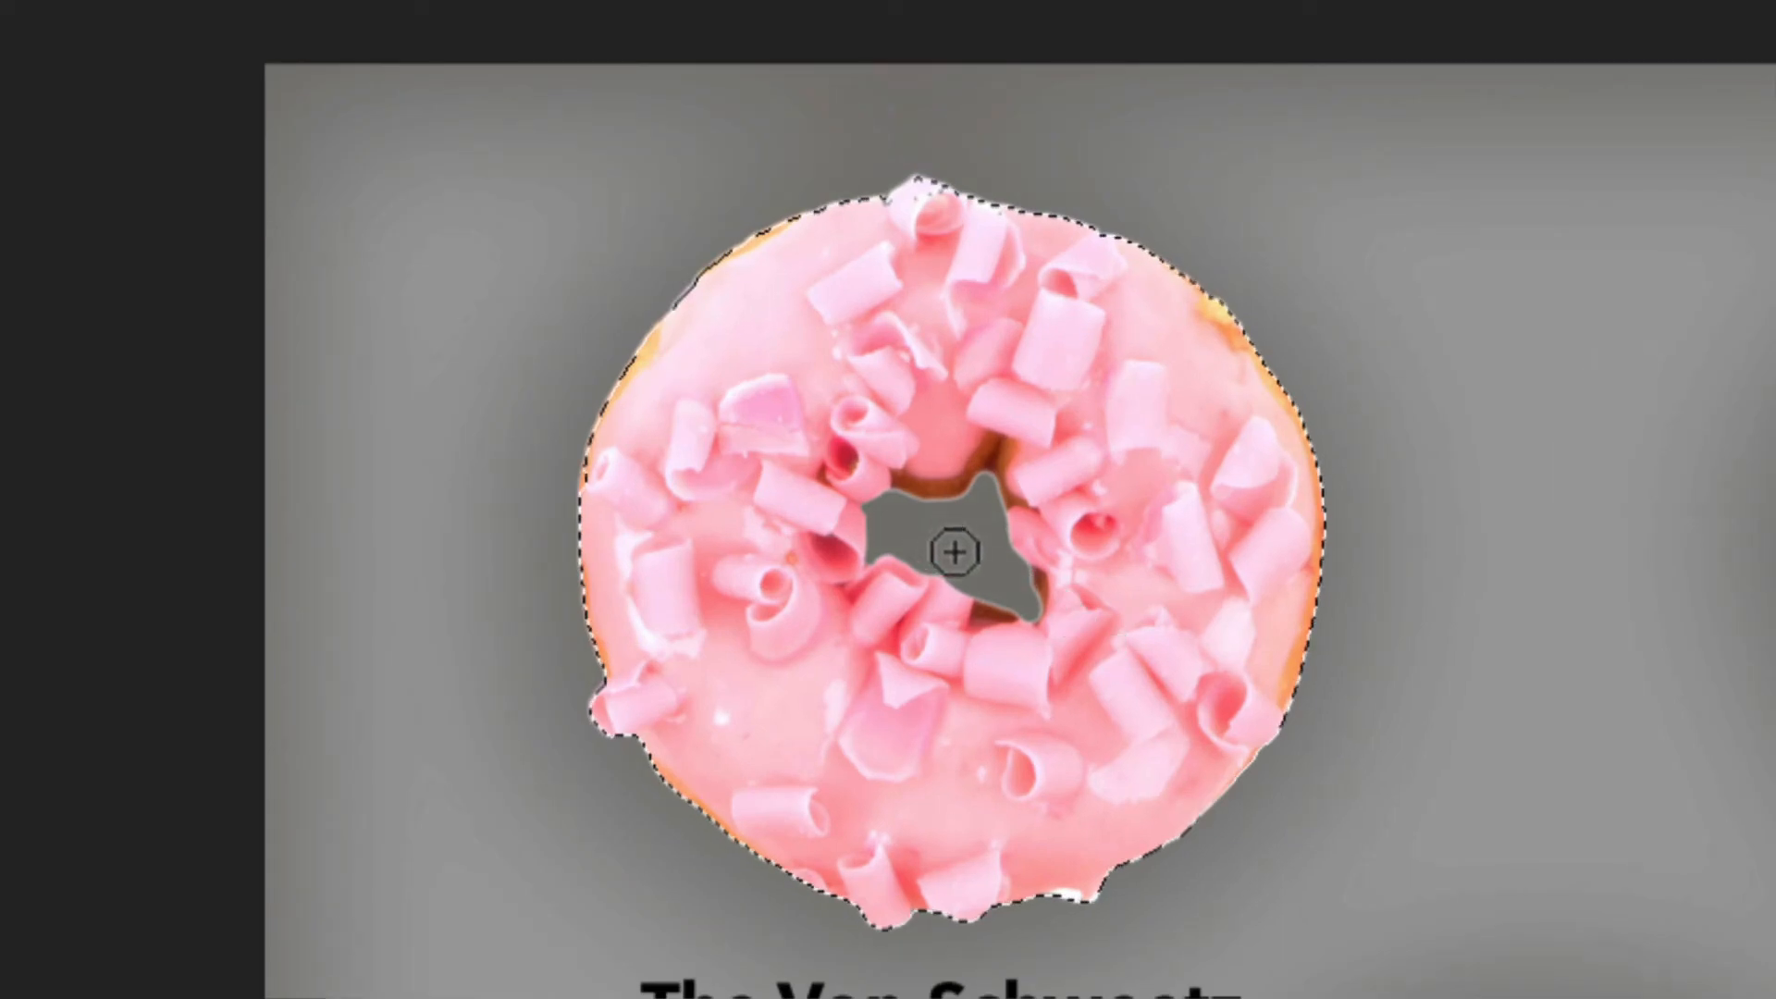
{"action": "mouse_move", "coordinate": [954, 546]}
{"action": "left_mouse_down"}
{"action": "mouse_move", "coordinate": [1022, 624]}
{"action": "mouse_move", "coordinate": [1074, 632]}
{"action": "mouse_move", "coordinate": [1025, 495]}
{"action": "mouse_move", "coordinate": [1068, 599]}
{"action": "mouse_move", "coordinate": [1015, 650]}
{"action": "mouse_move", "coordinate": [969, 622]}
{"action": "mouse_move", "coordinate": [998, 636]}
{"action": "mouse_move", "coordinate": [1051, 562]}
{"action": "left_mouse_up"}
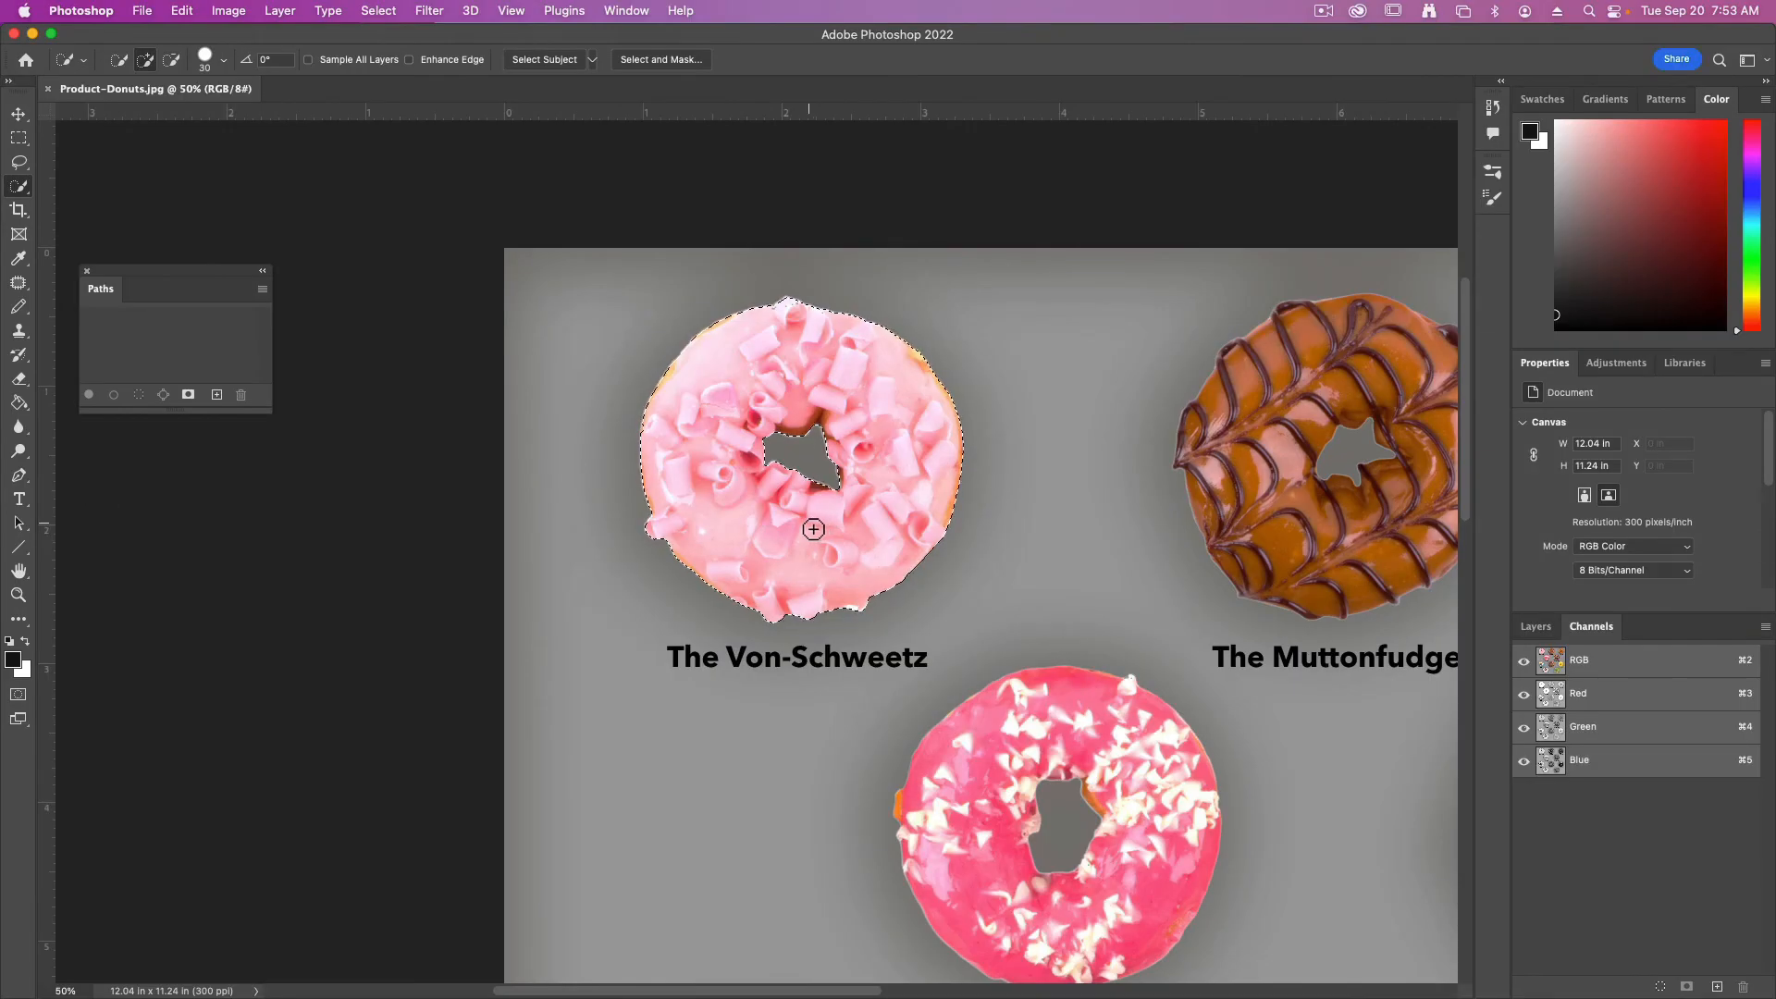
Convert the pink donut's selection into a work path and save the path as Von-Schweets
{"action": "left_click_drag", "start_coordinate": [205, 268], "coordinate": [439, 276]}
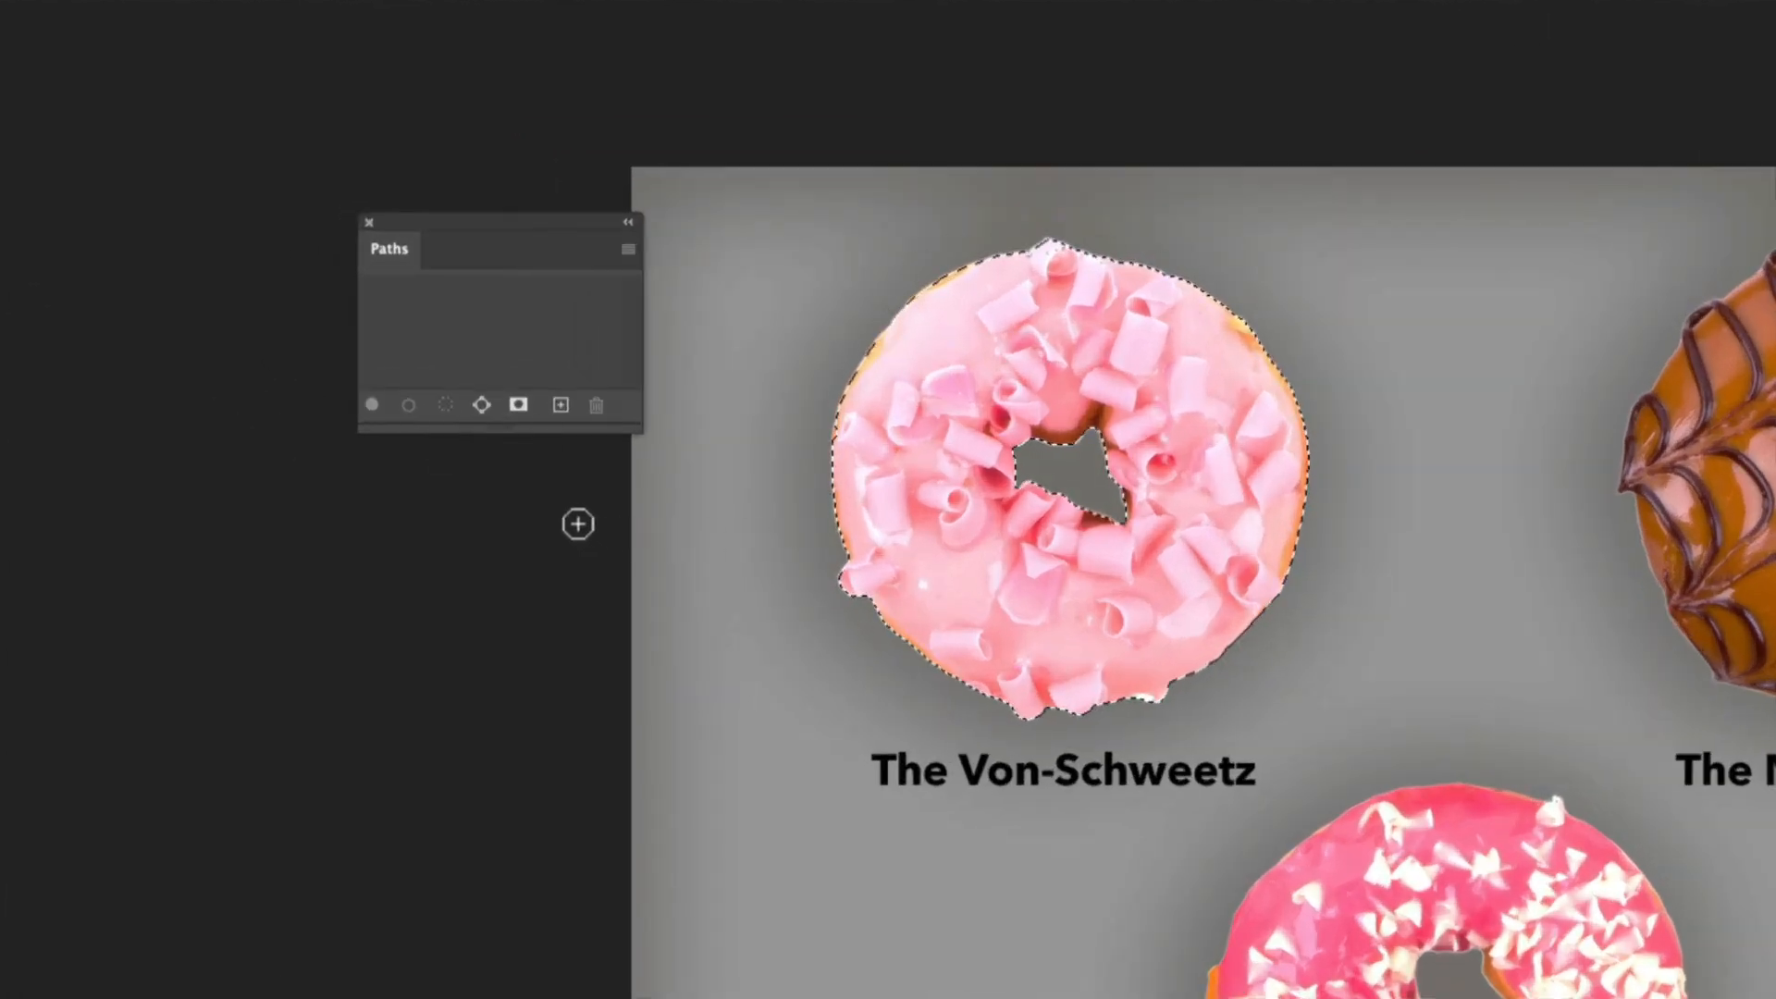
{"action": "left_click", "coordinate": [482, 417]}
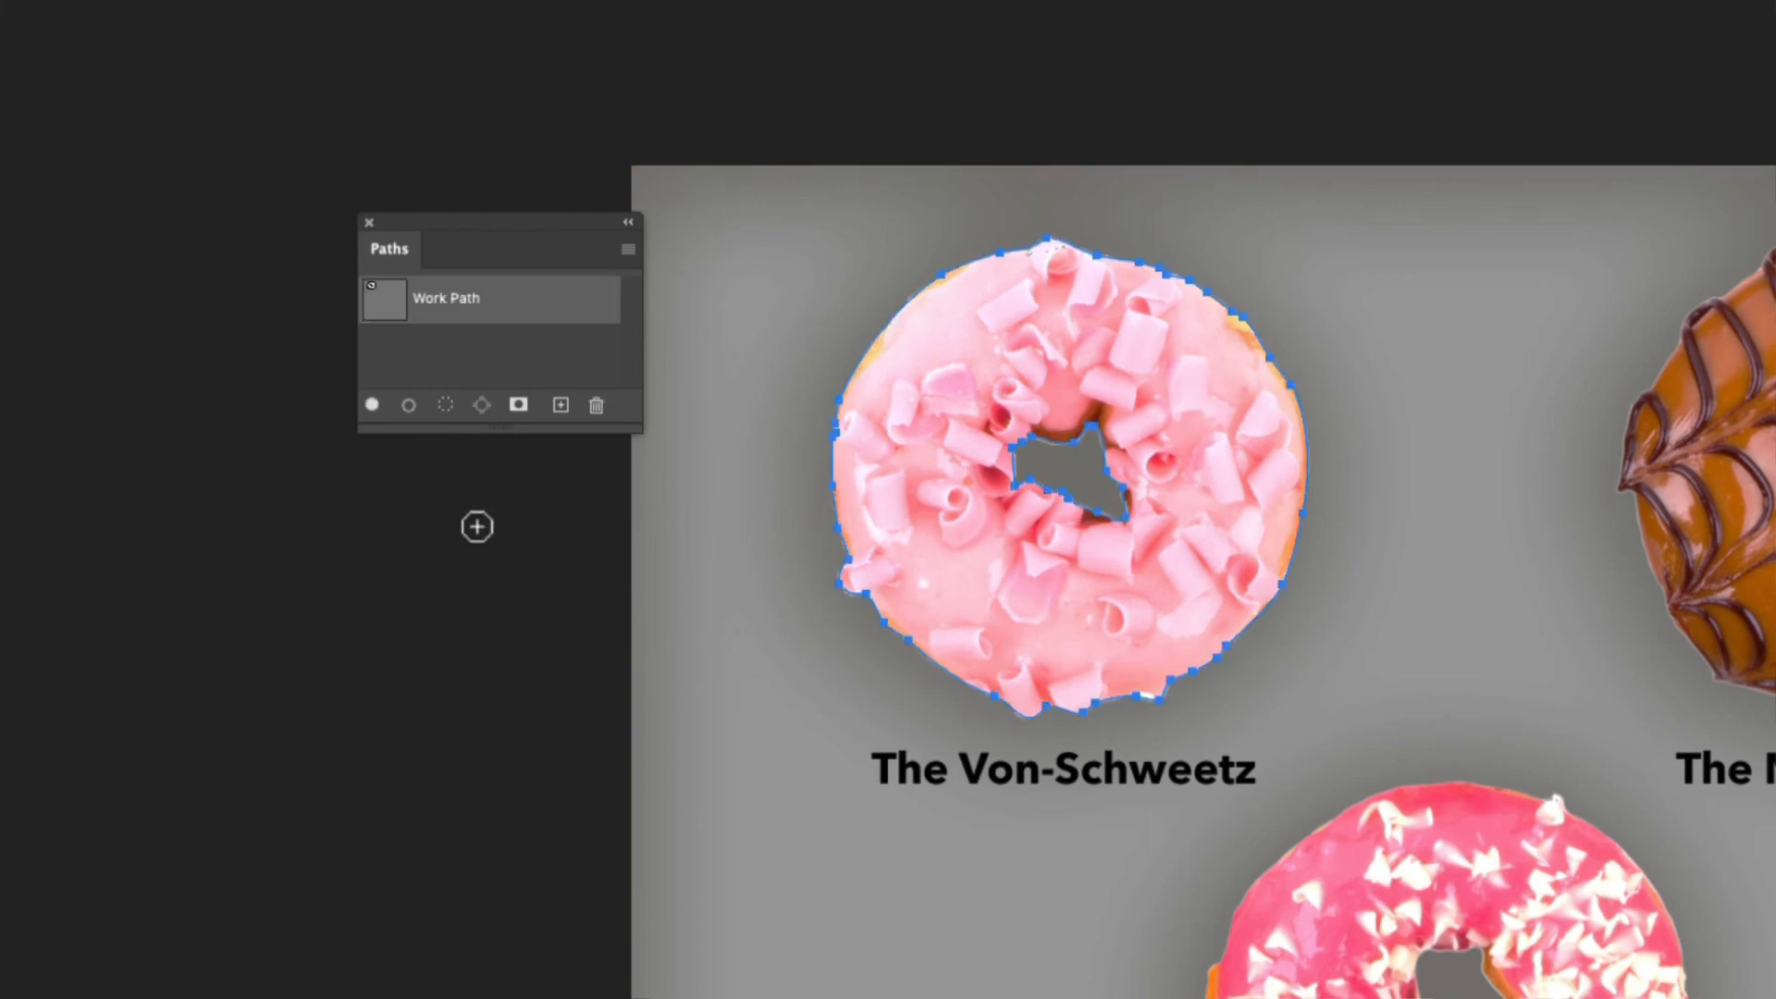
{"action": "double_click", "coordinate": [449, 301]}
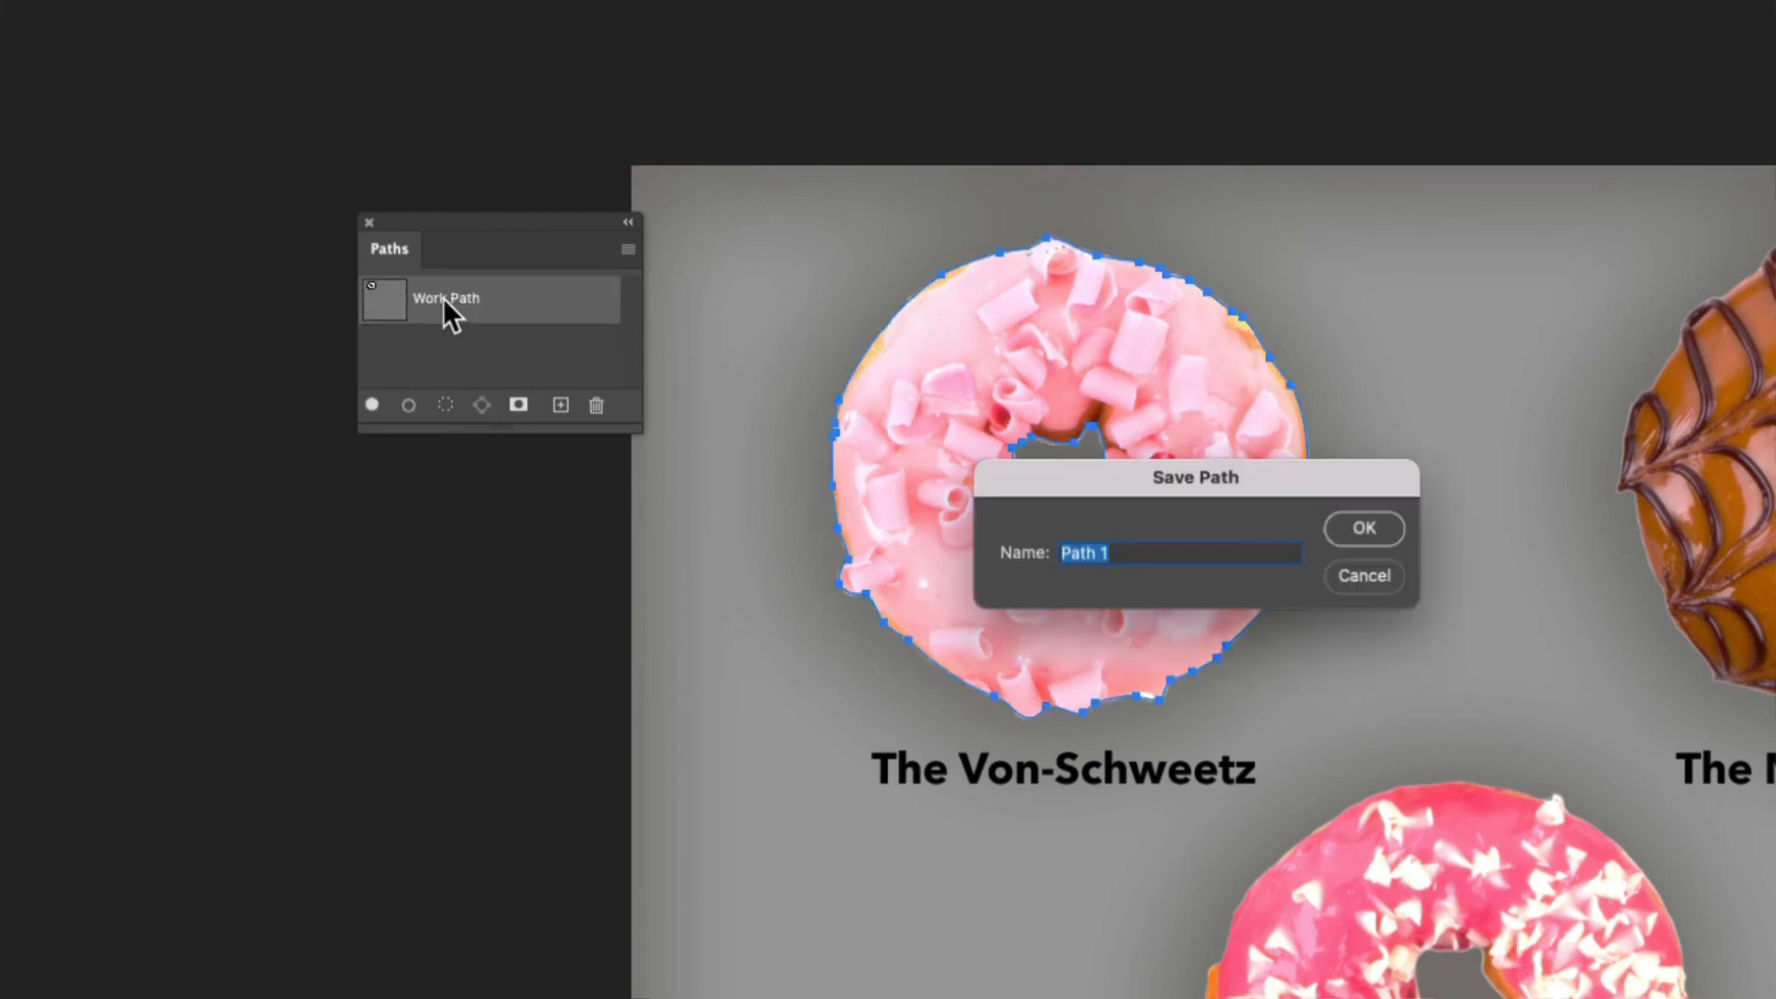
{"action": "left_click_drag", "start_coordinate": [1176, 506], "coordinate": [1038, 348]}
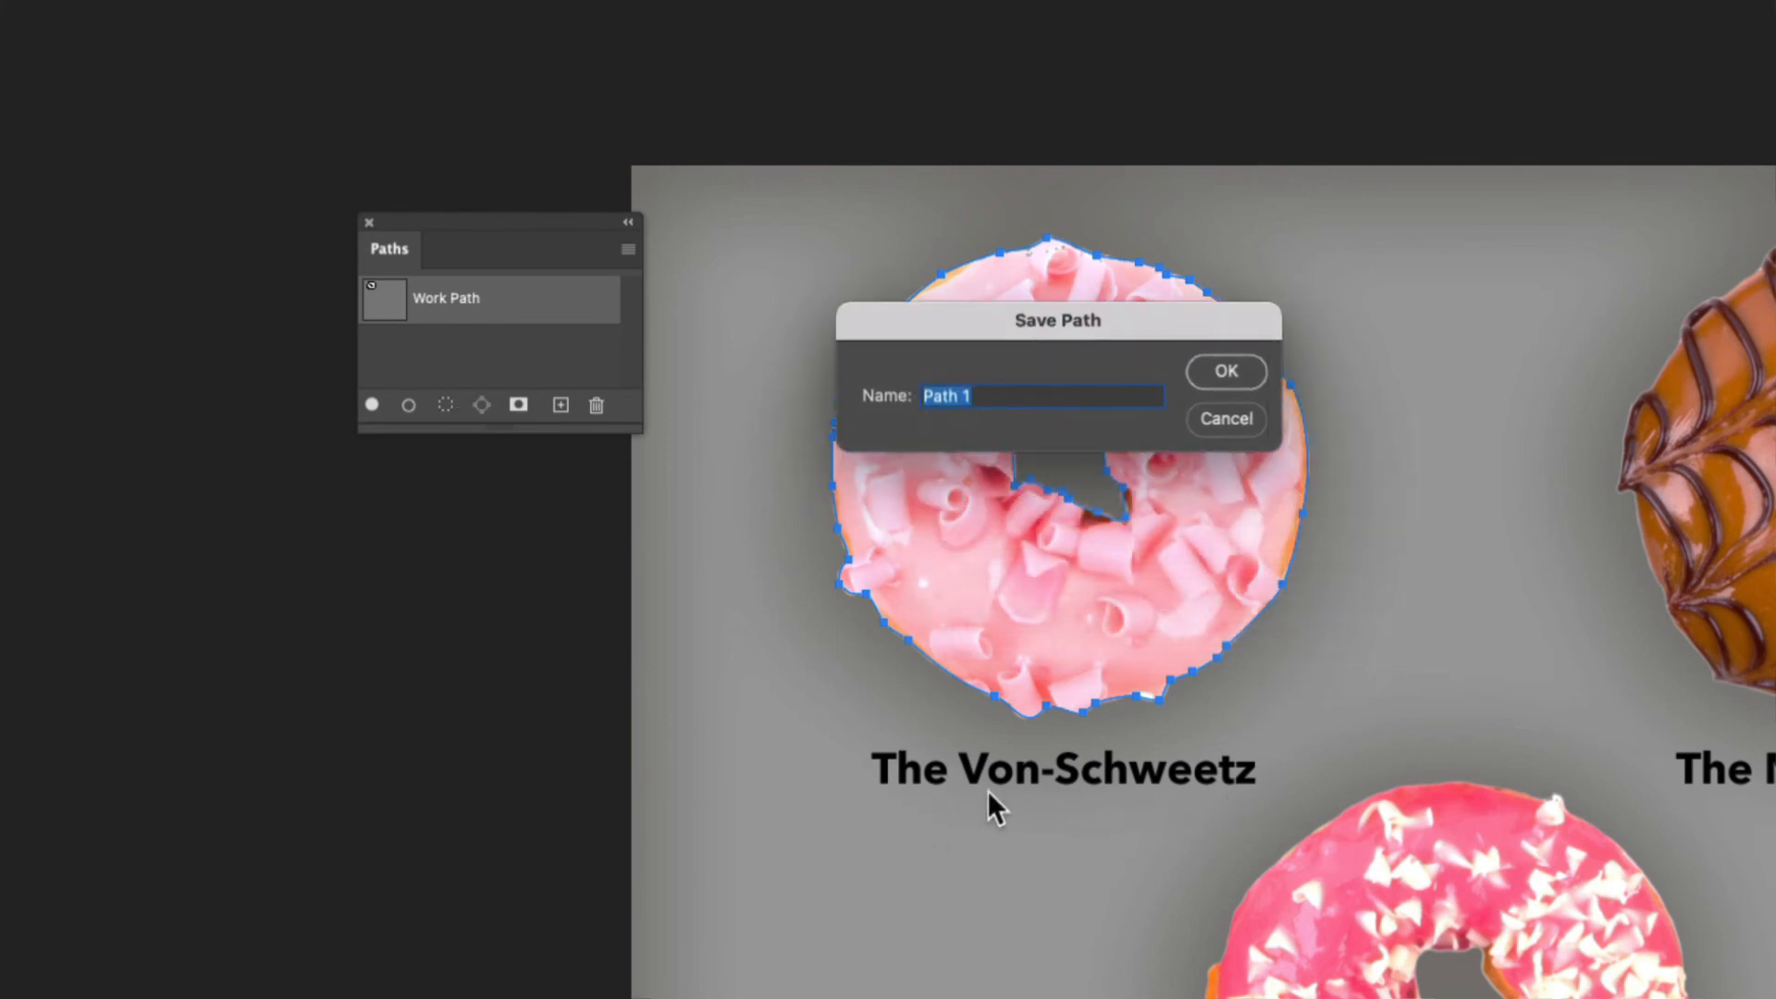
{"action": "type", "text": "Von-Schweets"}
{"action": "key", "text": "Return"}
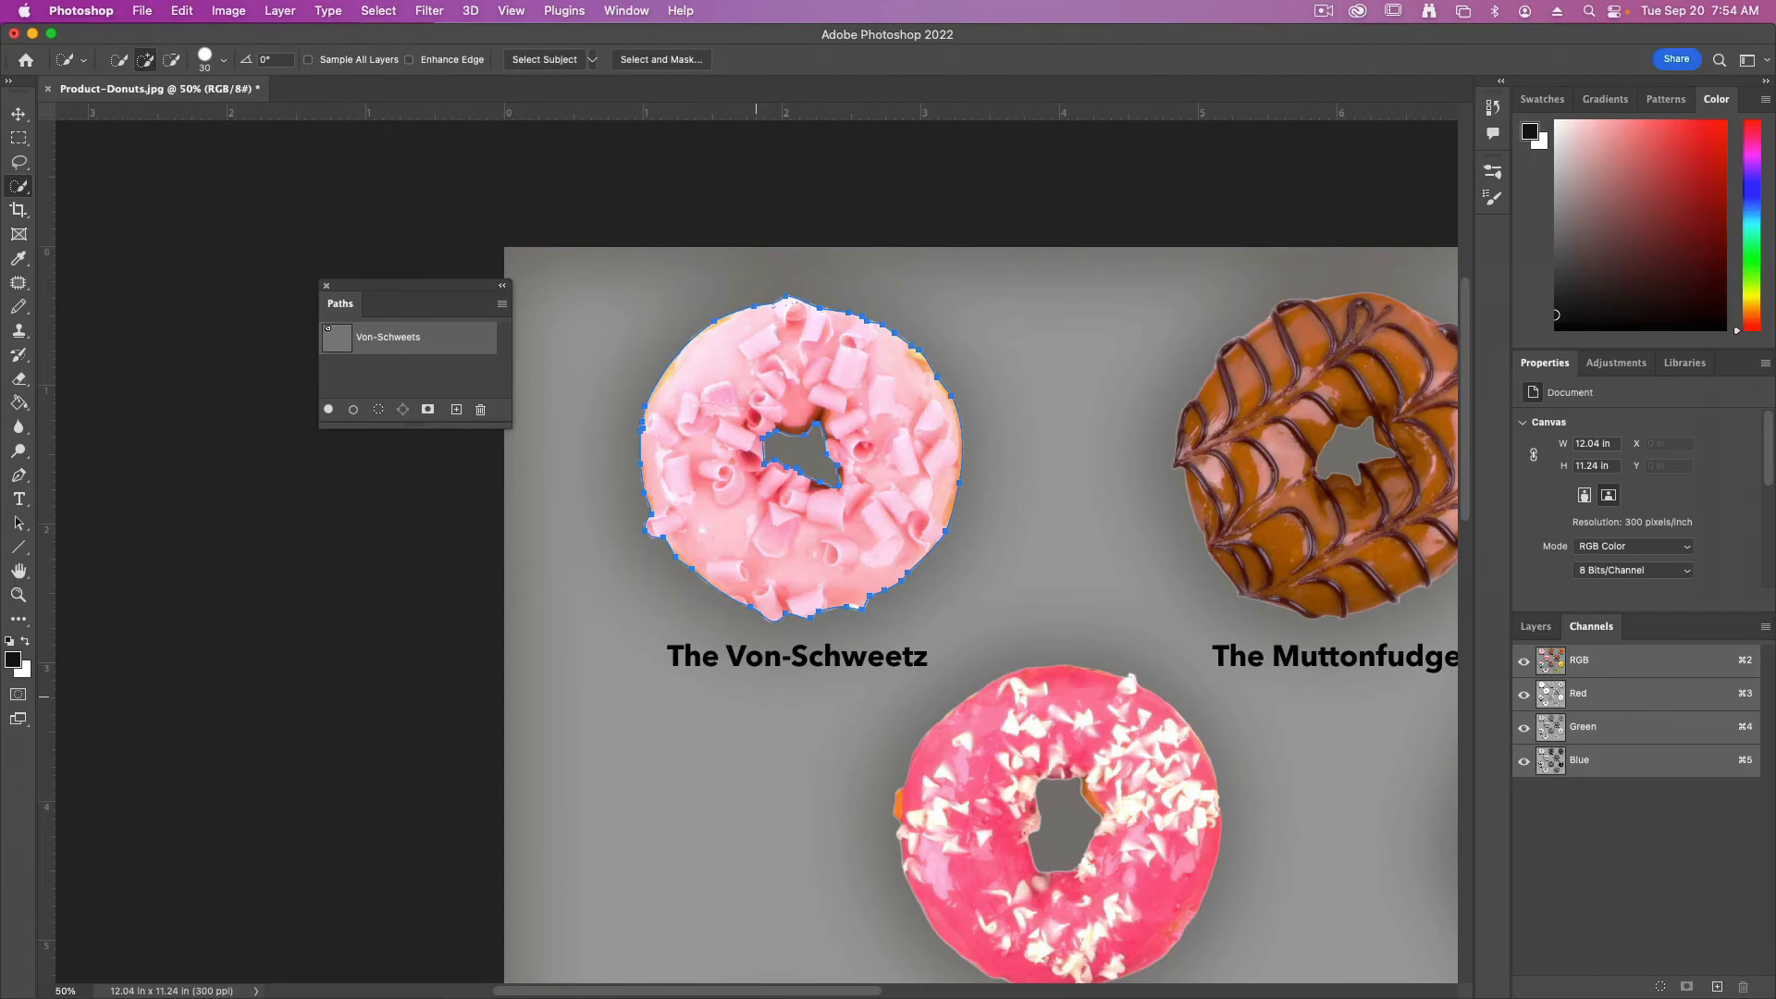
Select the Muttonfudge donut with the Quick Selection tool and exclude its center hole
{"action": "scroll", "coordinate": [1100, 529], "scroll_direction": "right", "scroll_amount": 10}
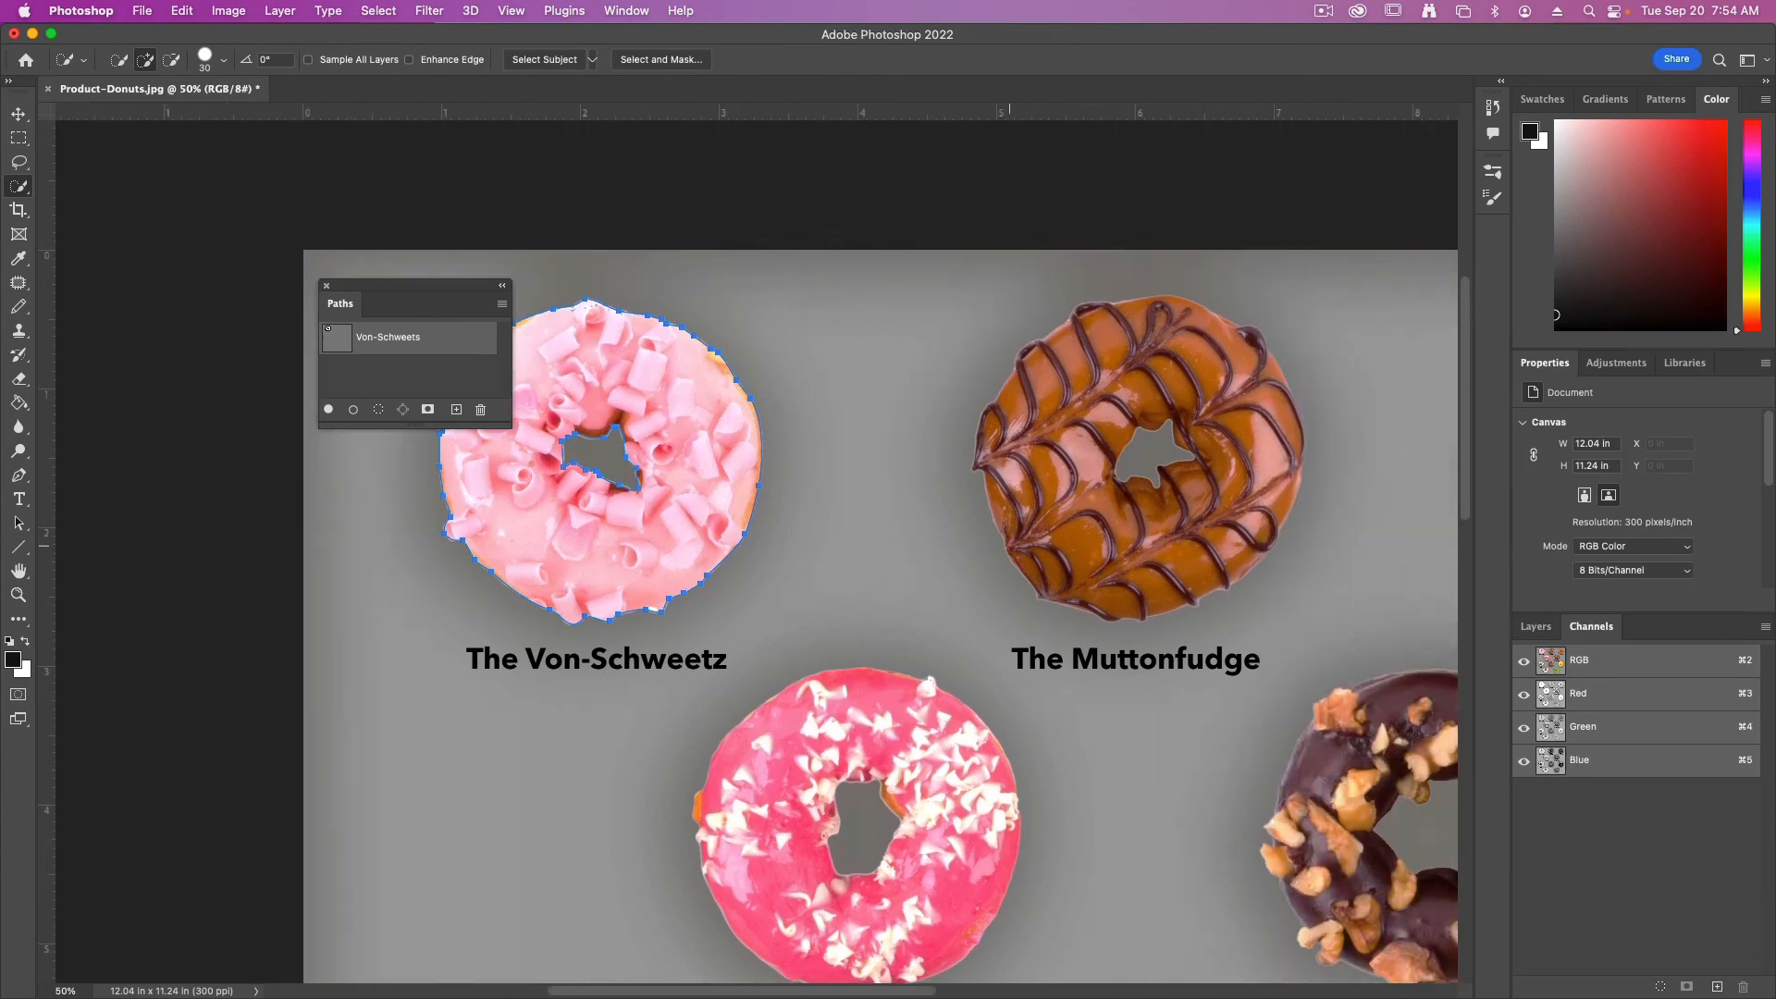
{"action": "left_click", "coordinate": [626, 444]}
{"action": "mouse_move", "coordinate": [626, 444]}
{"action": "left_mouse_down"}
{"action": "mouse_move", "coordinate": [657, 453]}
{"action": "mouse_move", "coordinate": [562, 464]}
{"action": "left_mouse_up"}
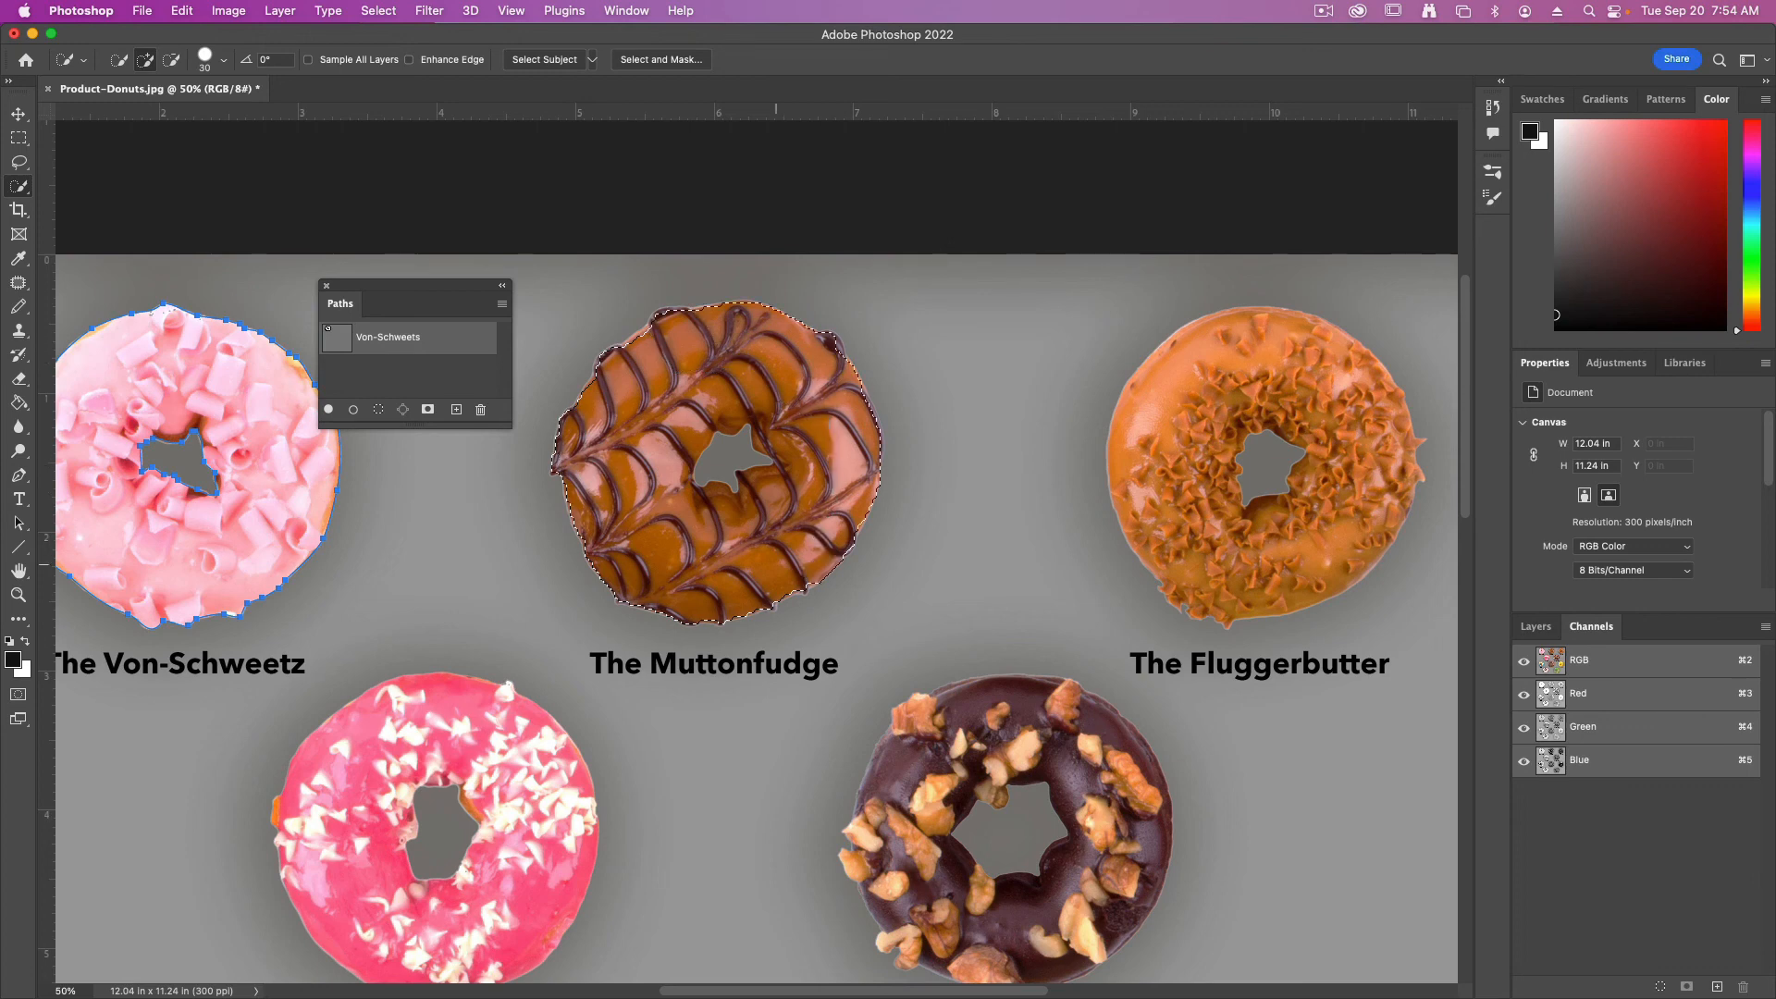
{"action": "left_click", "coordinate": [776, 592]}
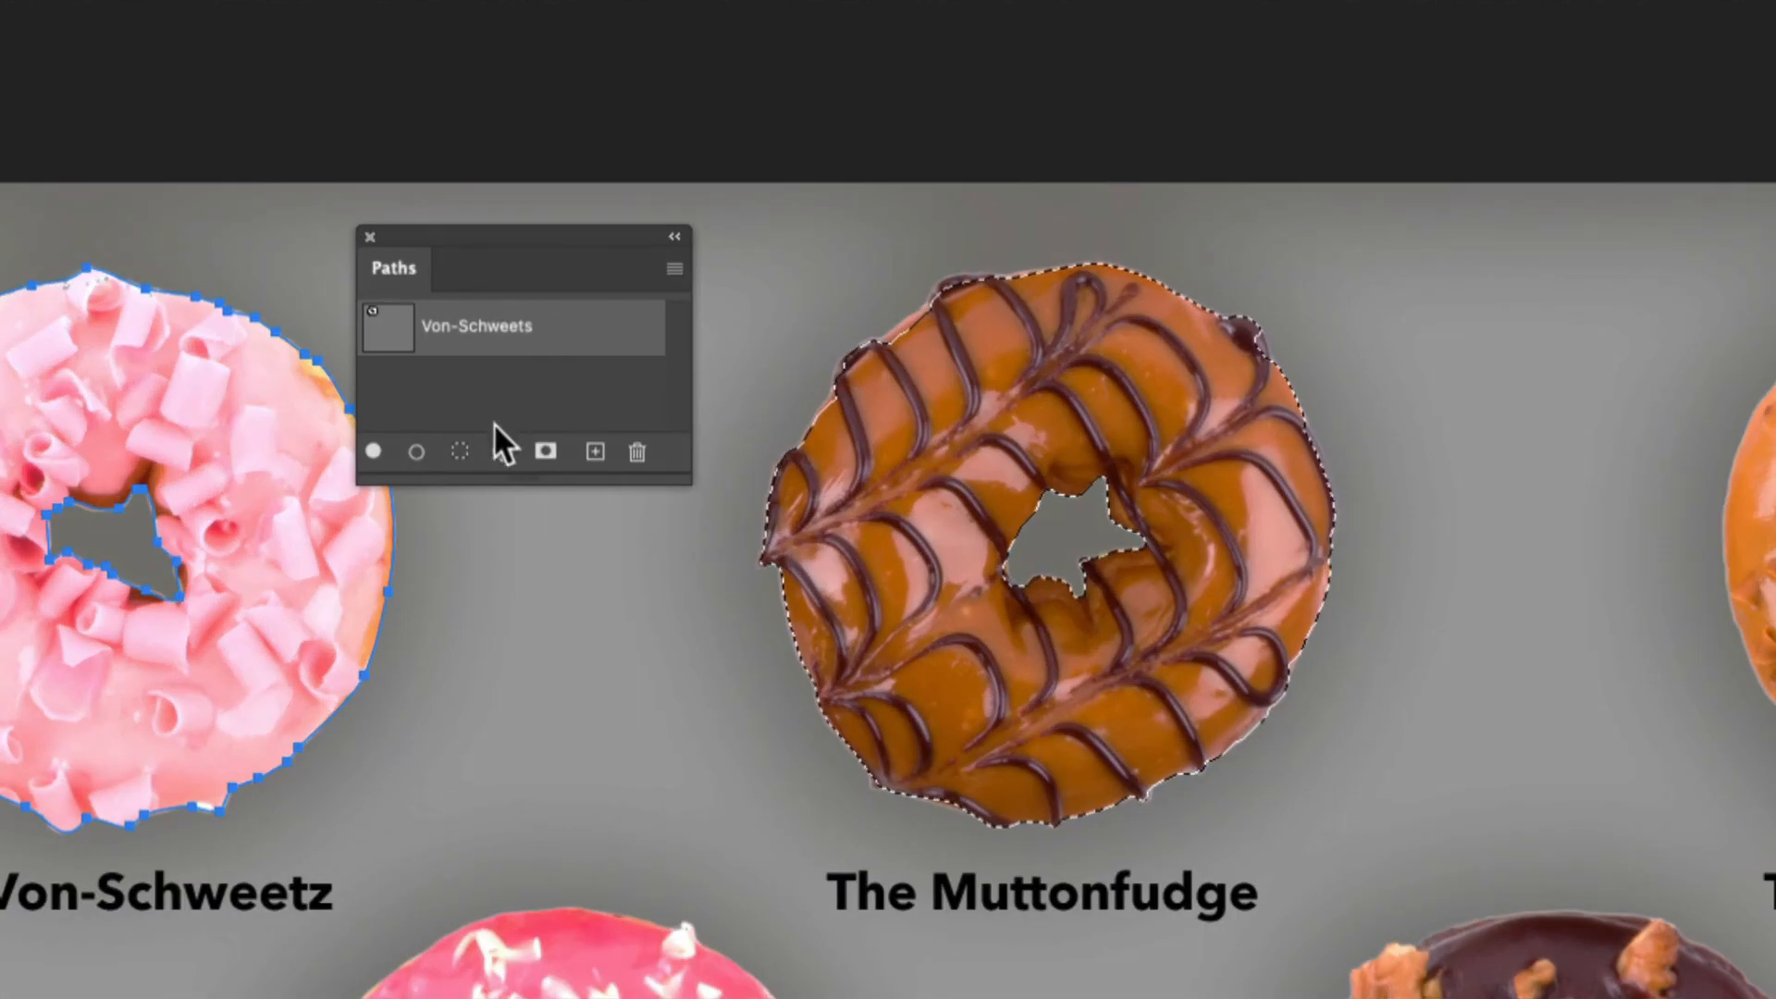
Make a work path from the Muttonfudge donut's selection and save it under the name Mutttonfudge
{"action": "left_click", "coordinate": [401, 409]}
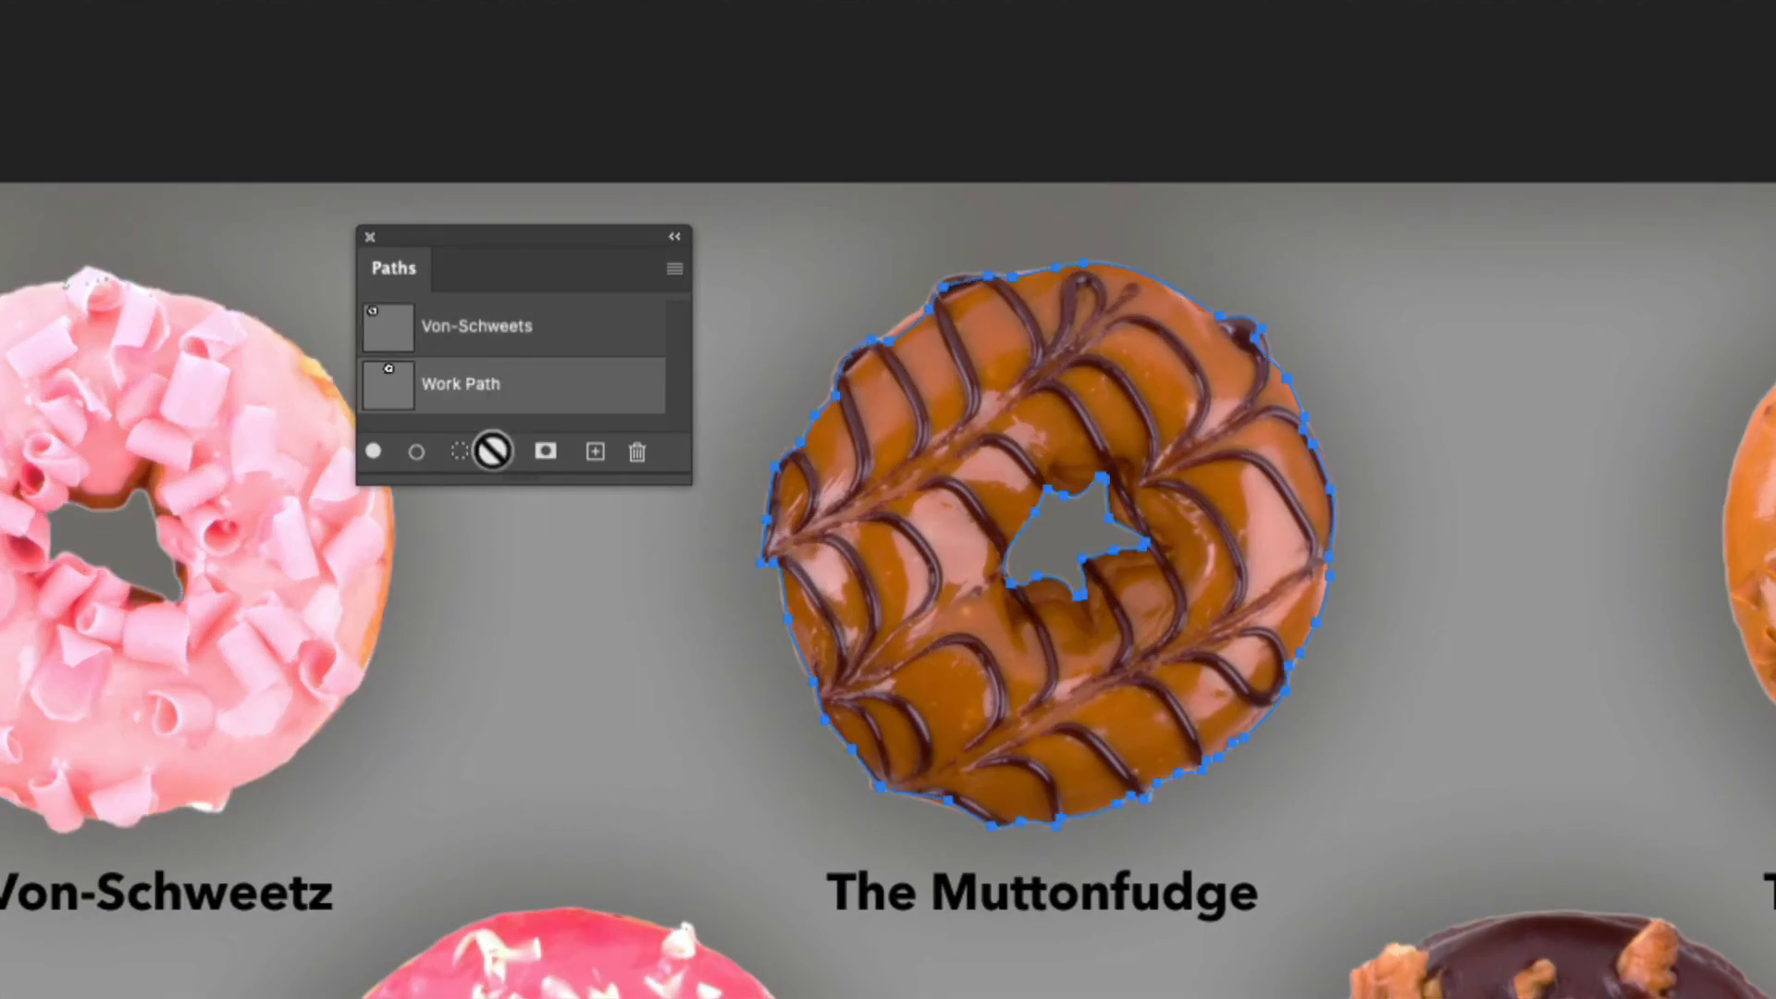
{"action": "double_click", "coordinate": [441, 388]}
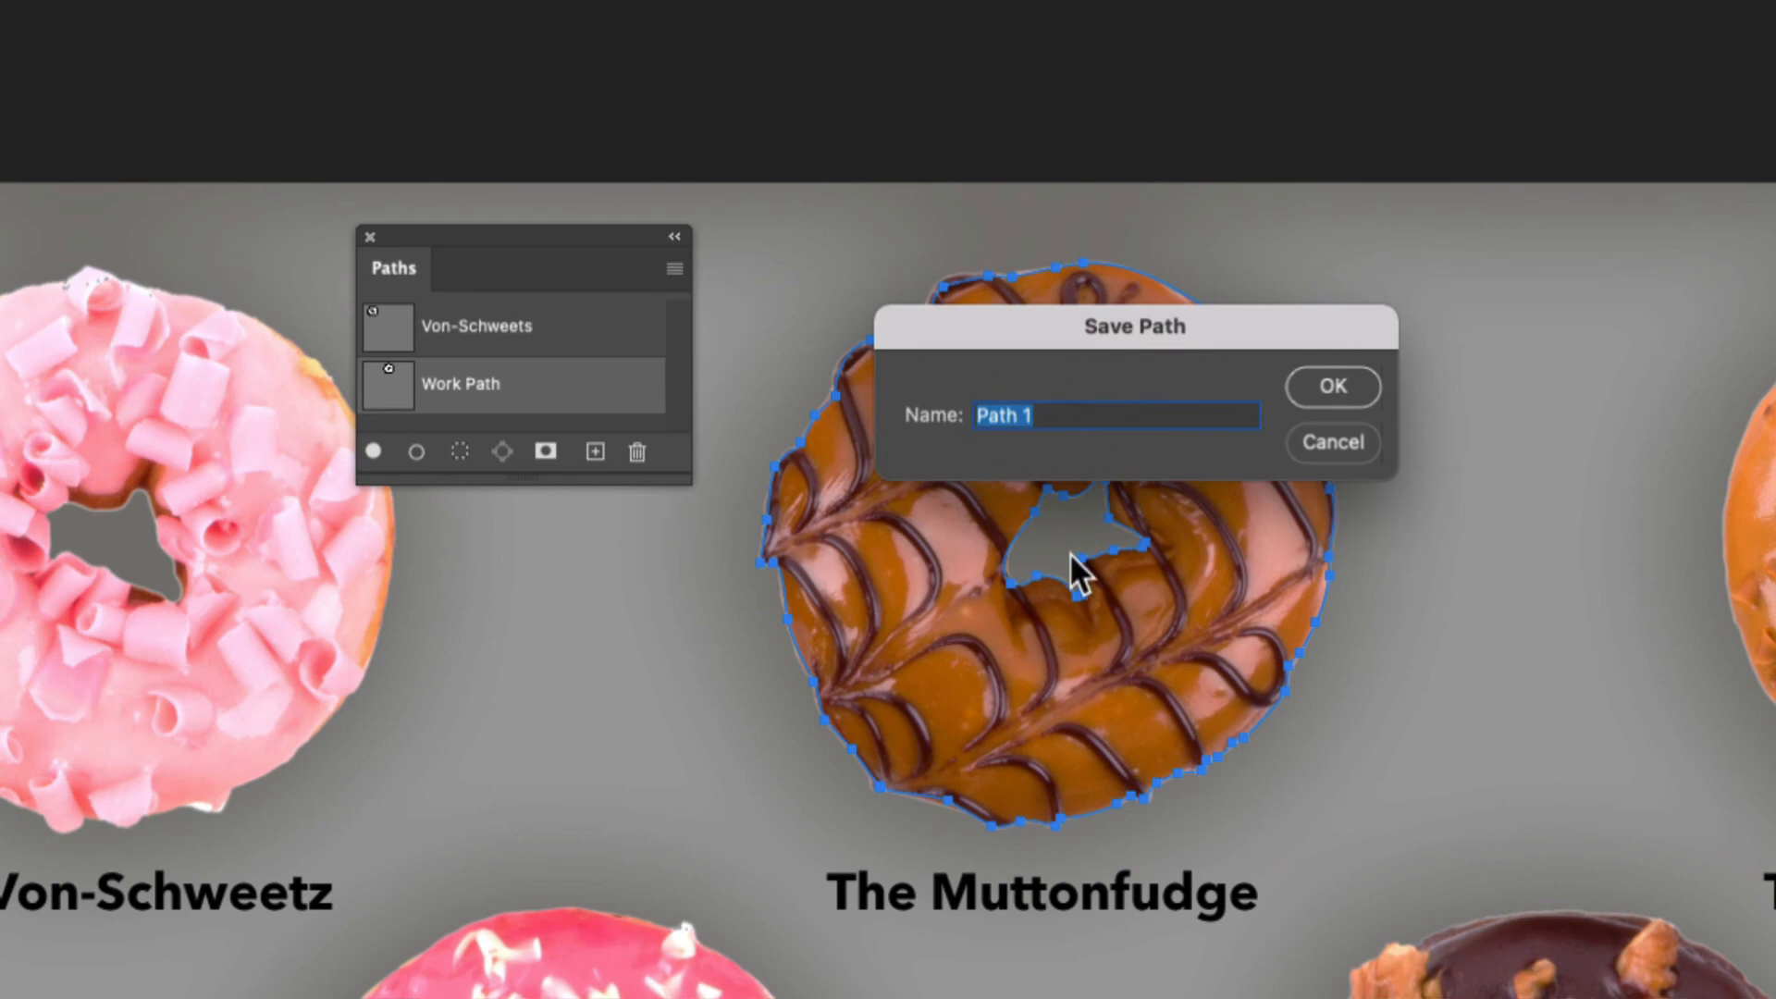
{"action": "type", "text": "Mutttonfudge"}
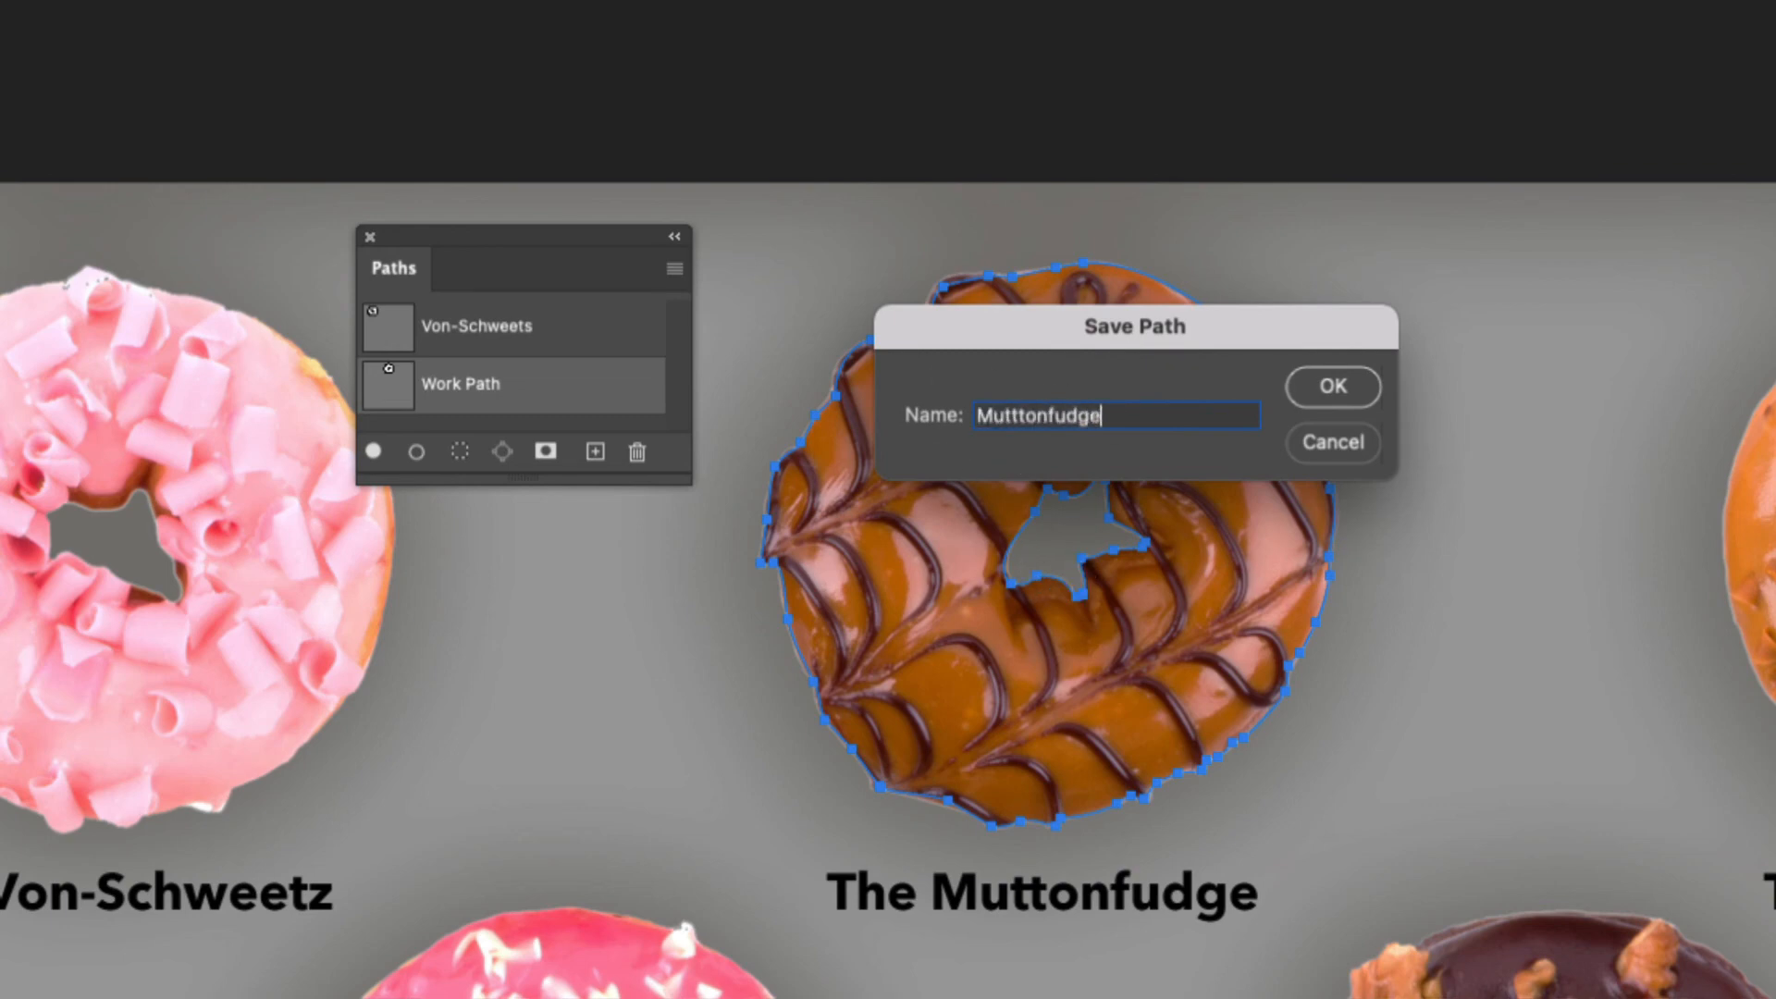
{"action": "key", "text": "Return"}
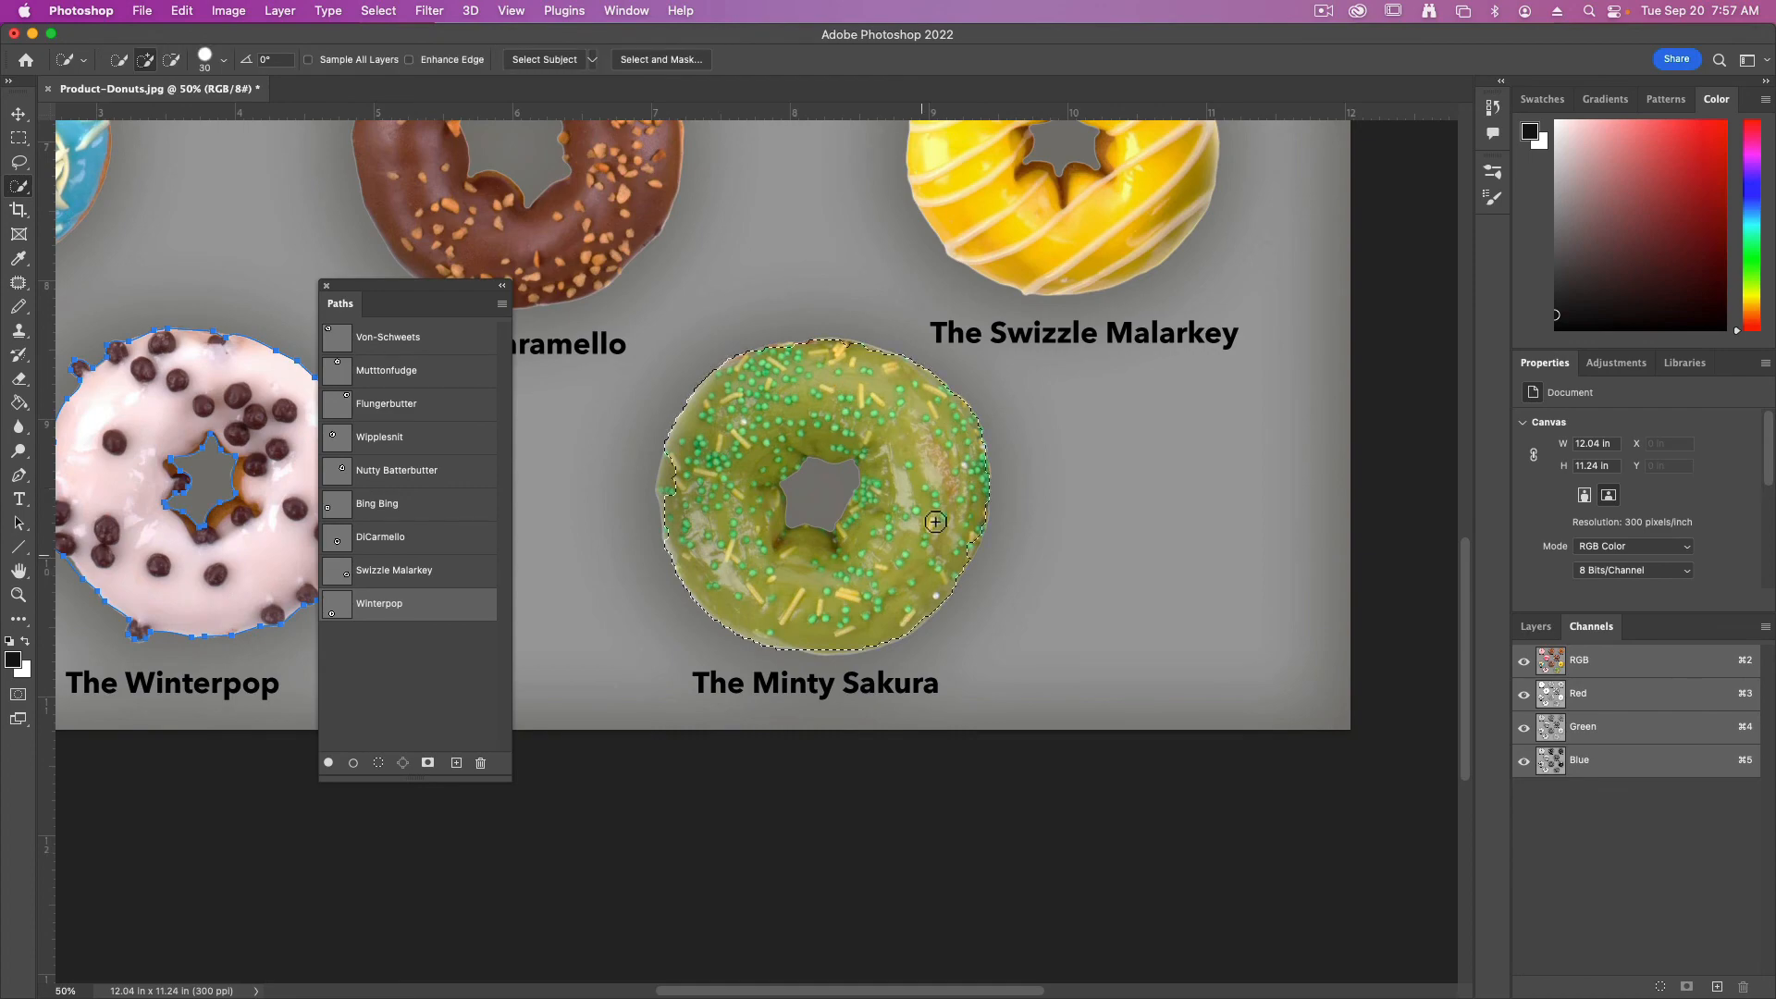
Save the work path around the green Minty Sakura donut as MintySakura
{"action": "type", "text": "M"}
{"action": "type", "text": "intySakura"}
{"action": "key", "text": "Return"}
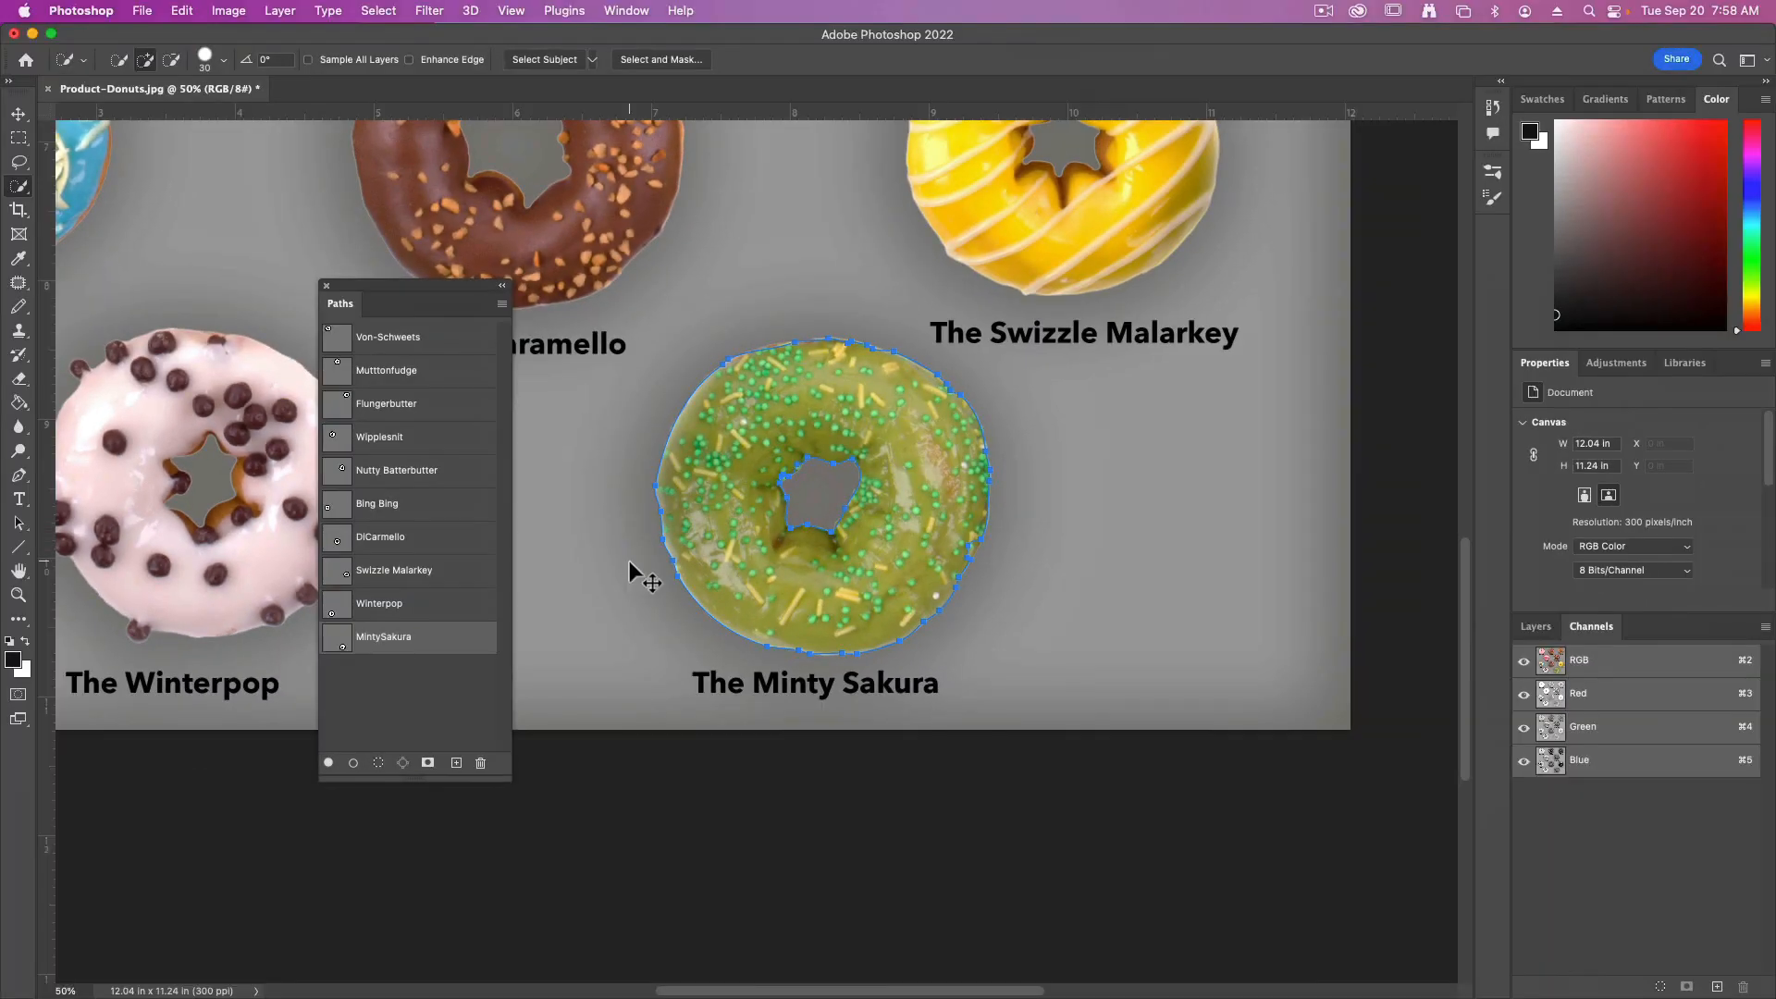
Save Product-Donuts.jpg with the named donut paths in place
{"action": "key", "text": "super+minus"}
{"action": "key", "text": "super+minus"}
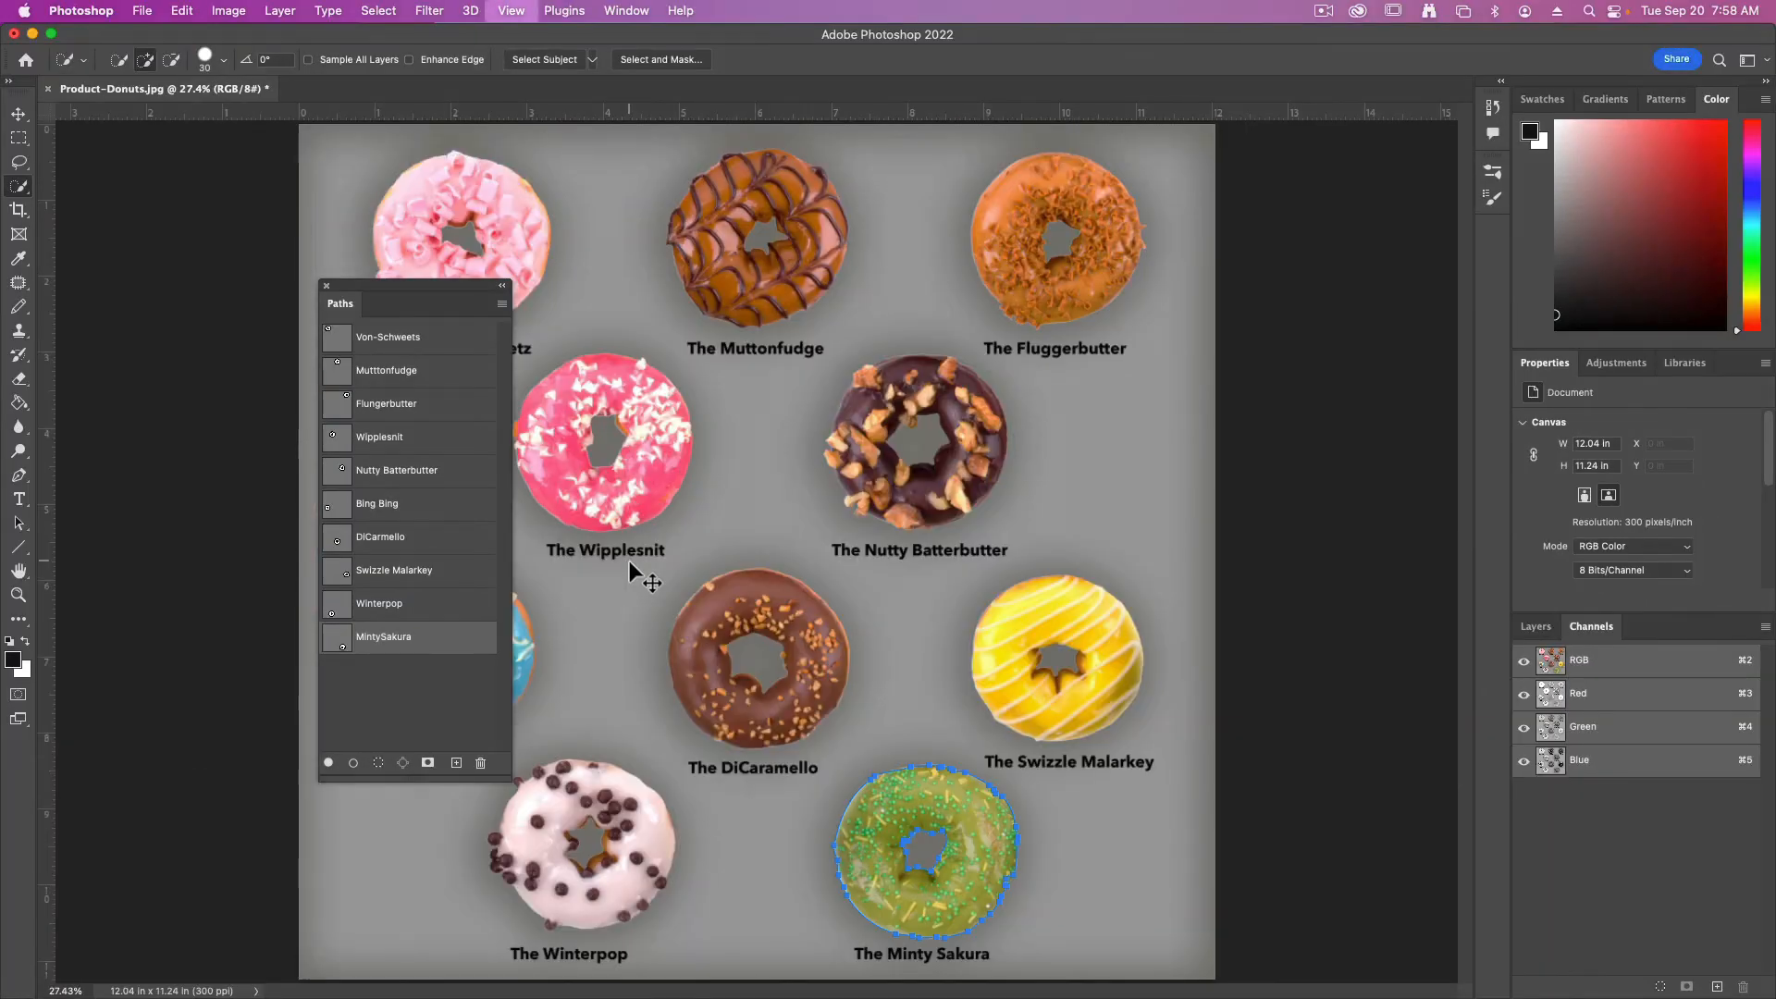
{"action": "left_click", "coordinate": [141, 10]}
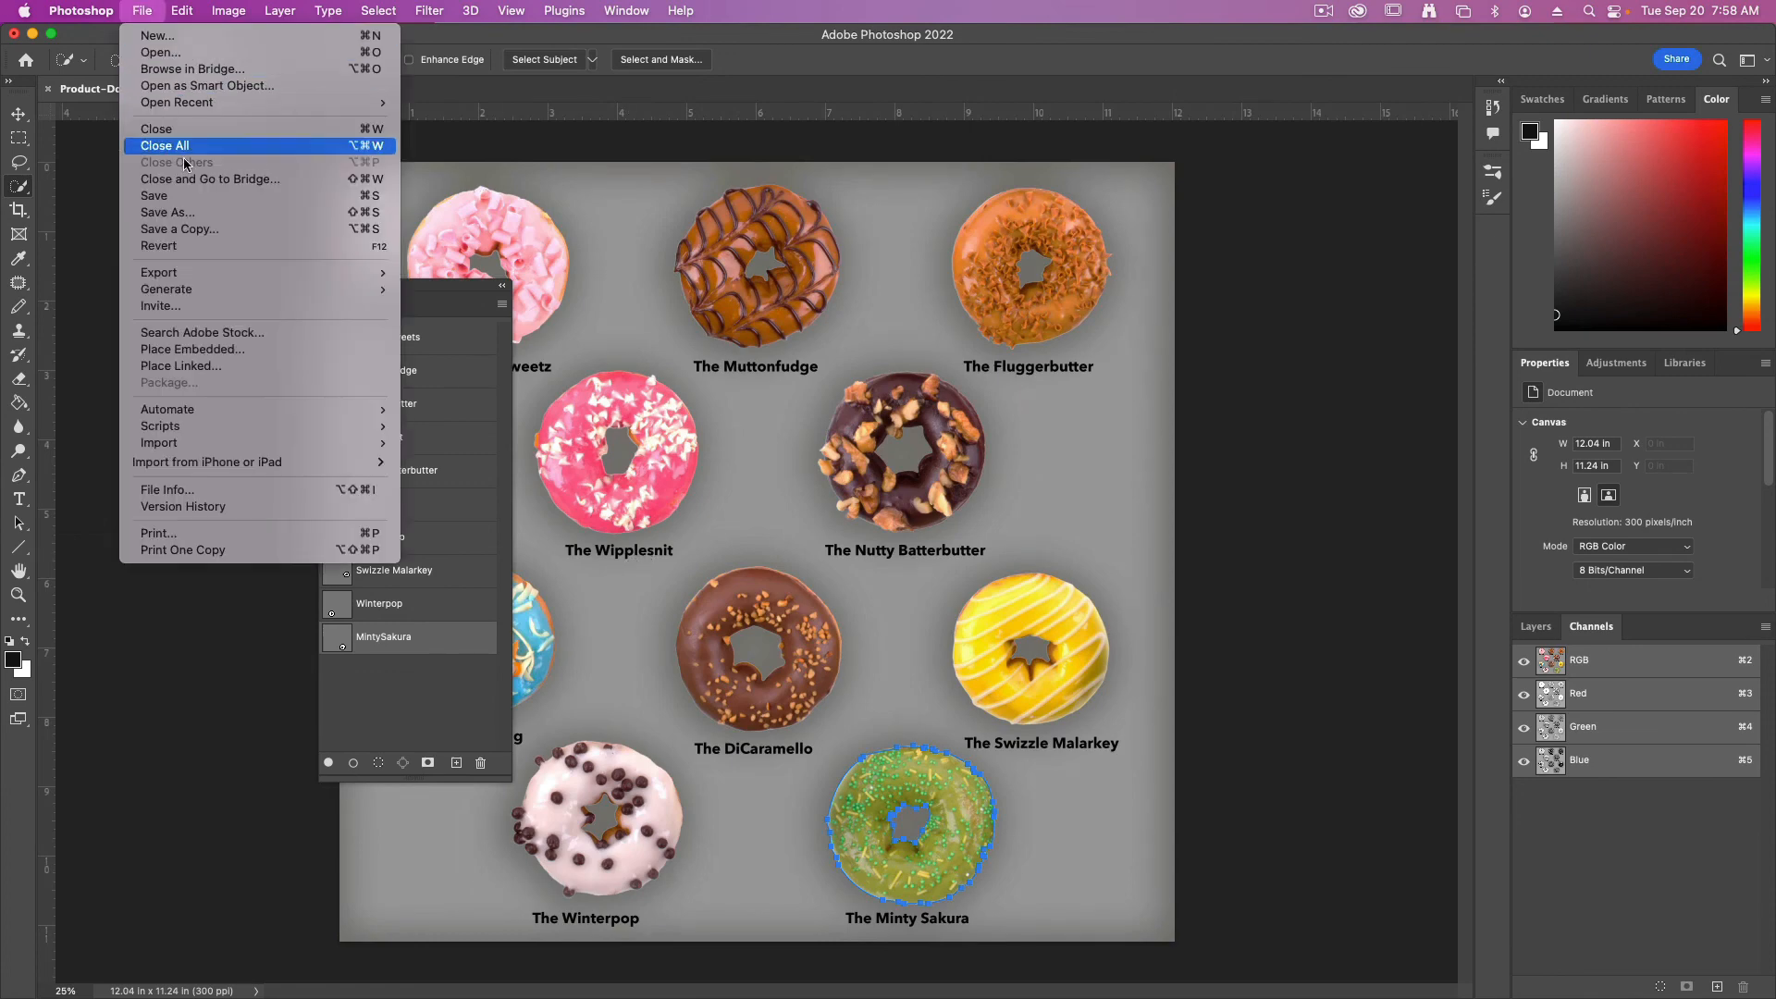
{"action": "left_click", "coordinate": [203, 195]}
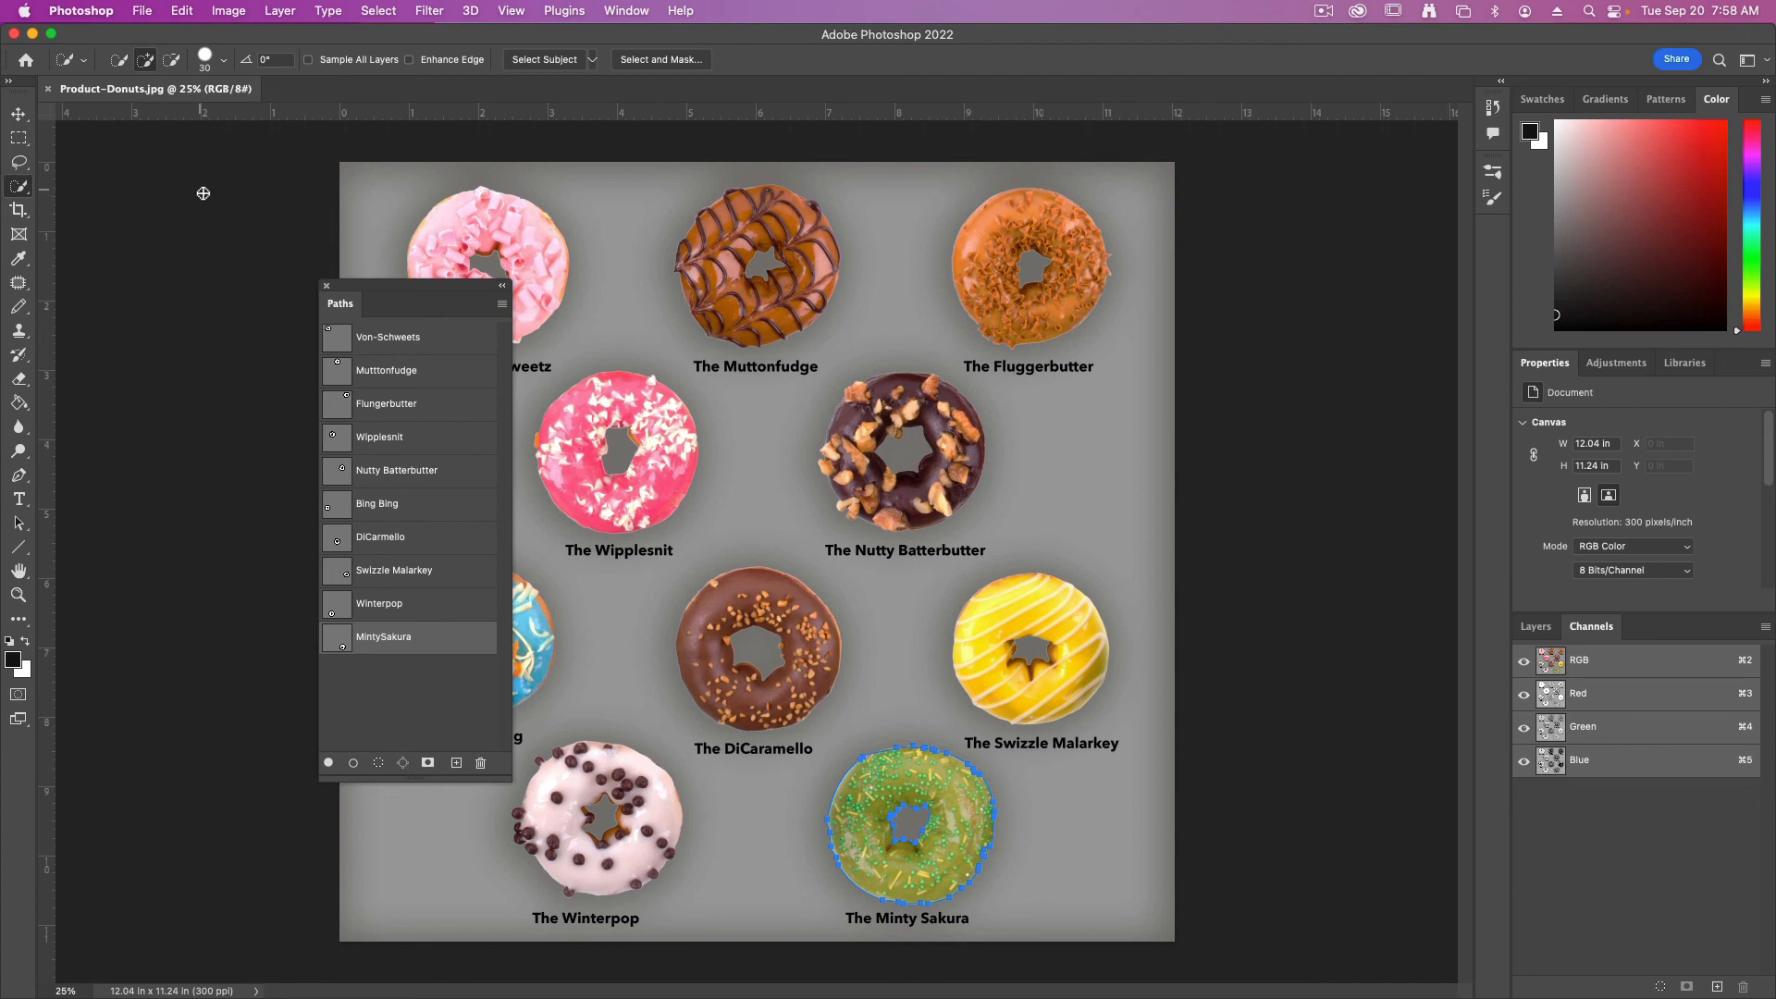
Redock the Paths panel beside the Channels panel and close the donut image
{"action": "left_click_drag", "start_coordinate": [337, 308], "coordinate": [1638, 629]}
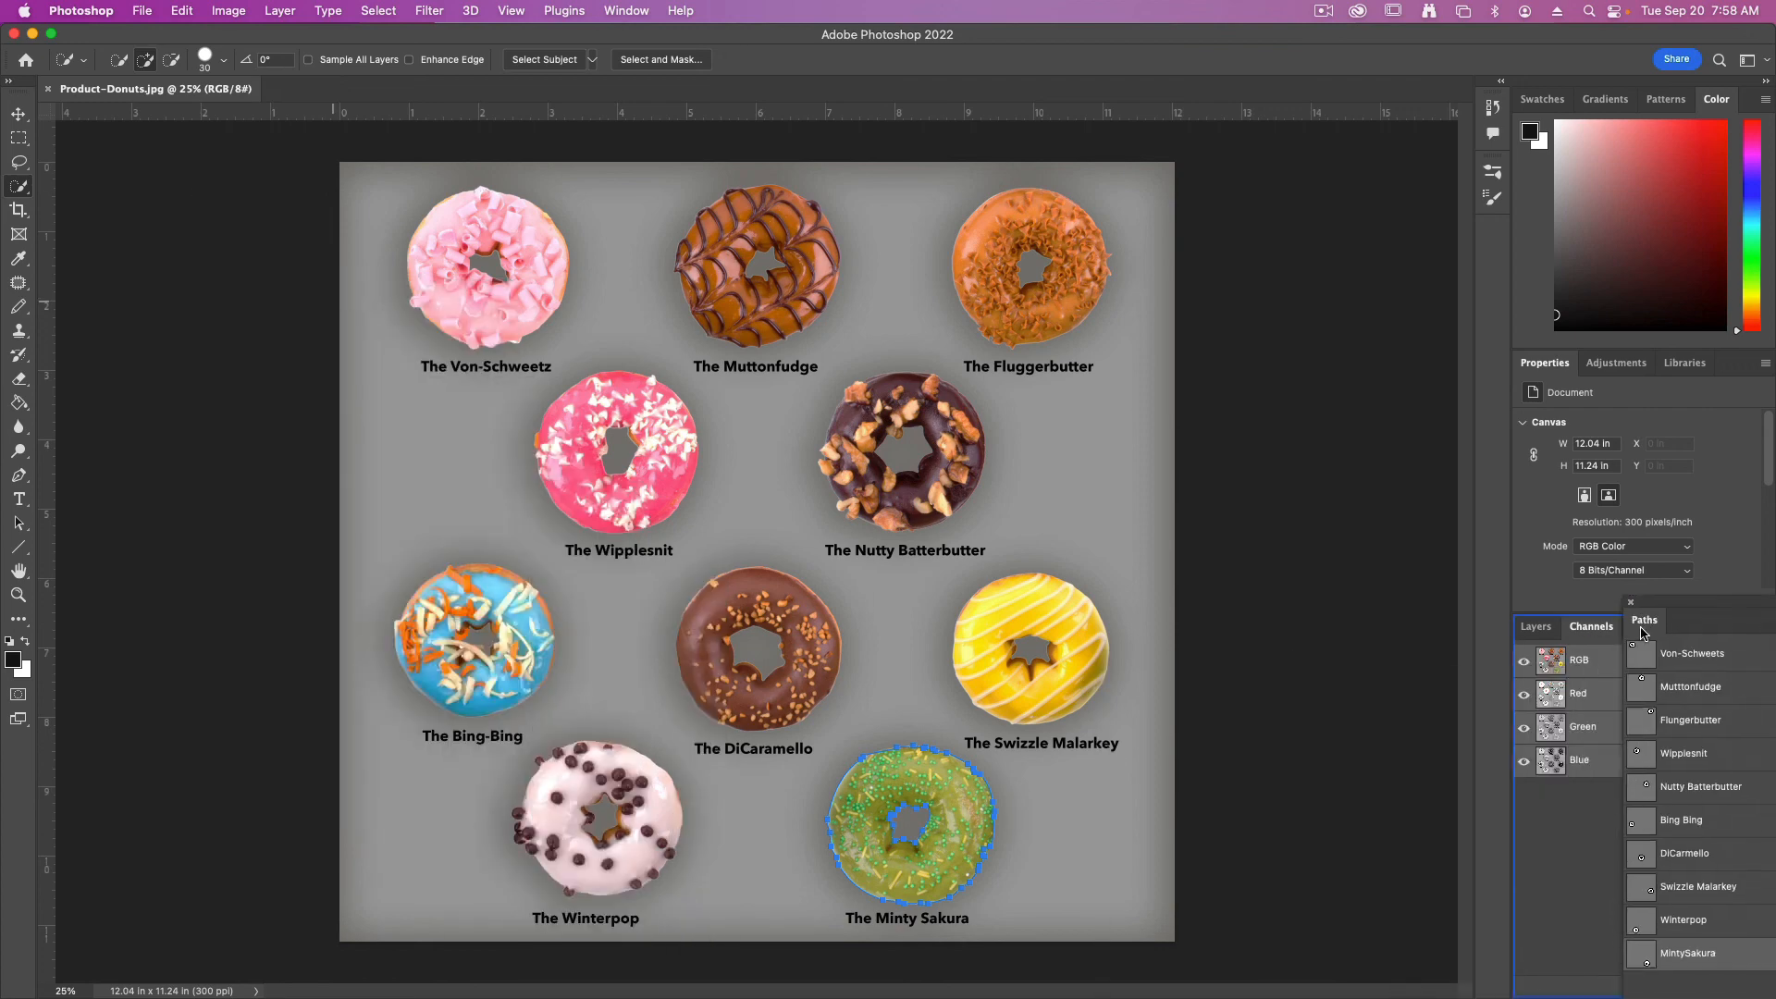
{"action": "key", "text": "super+w"}
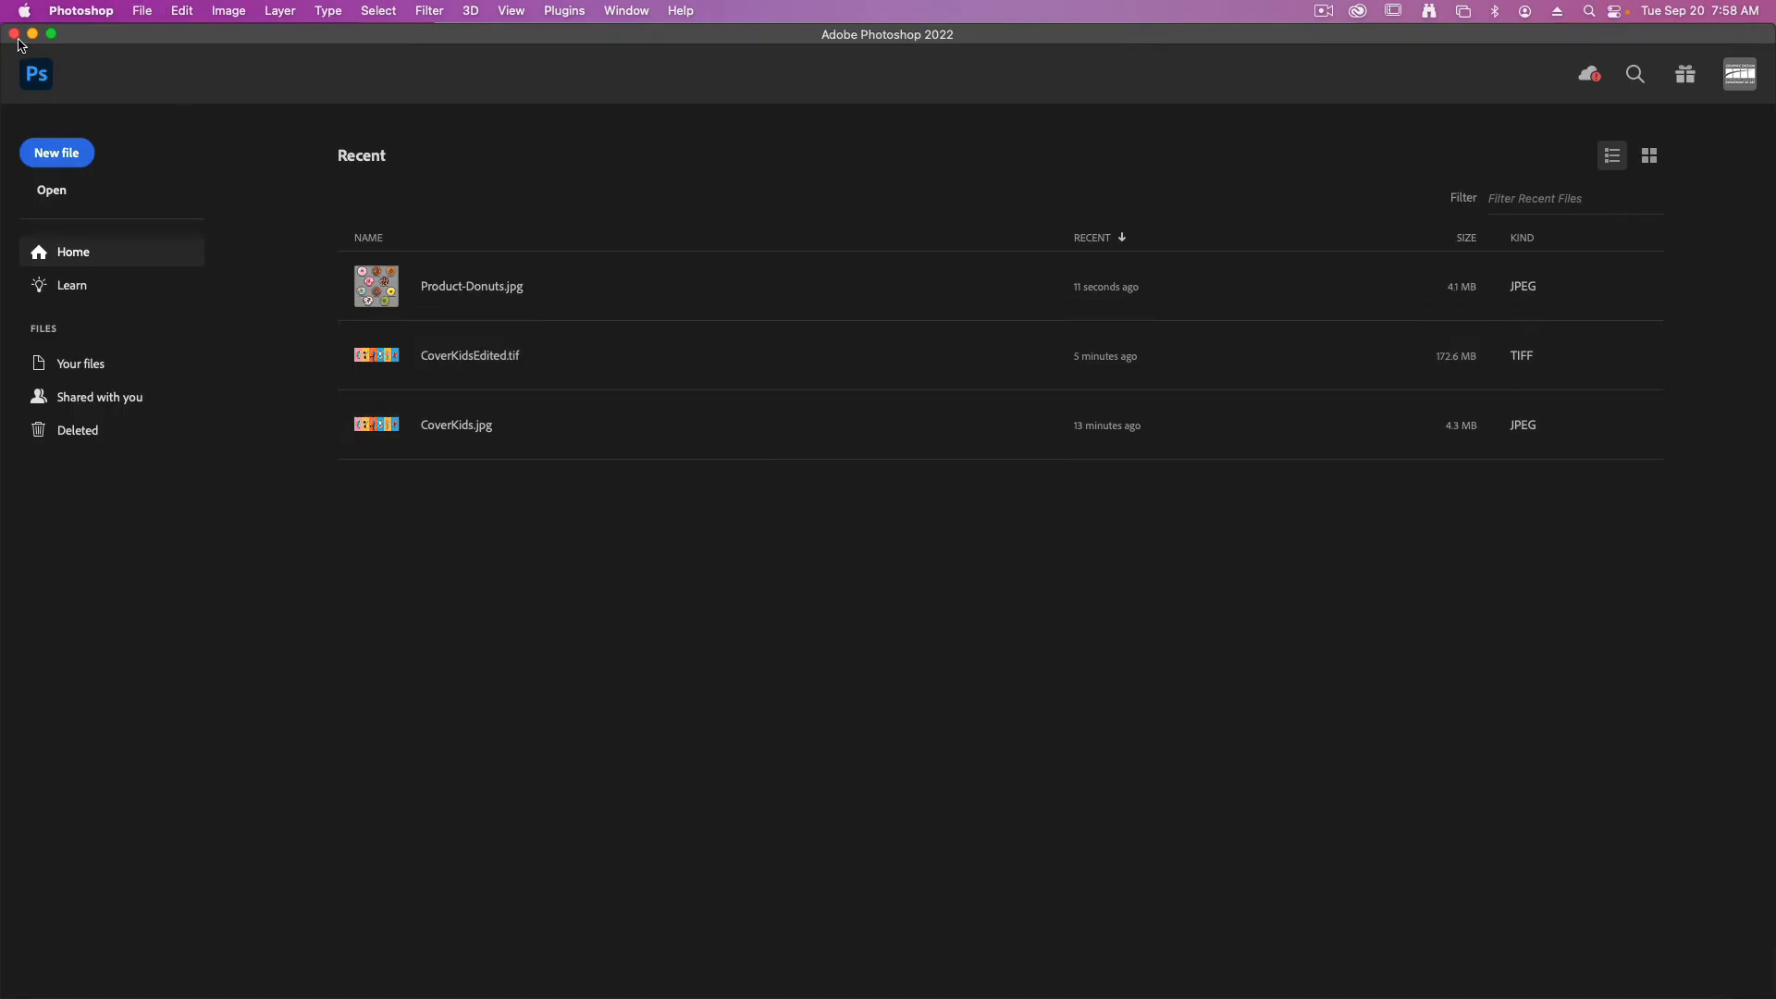